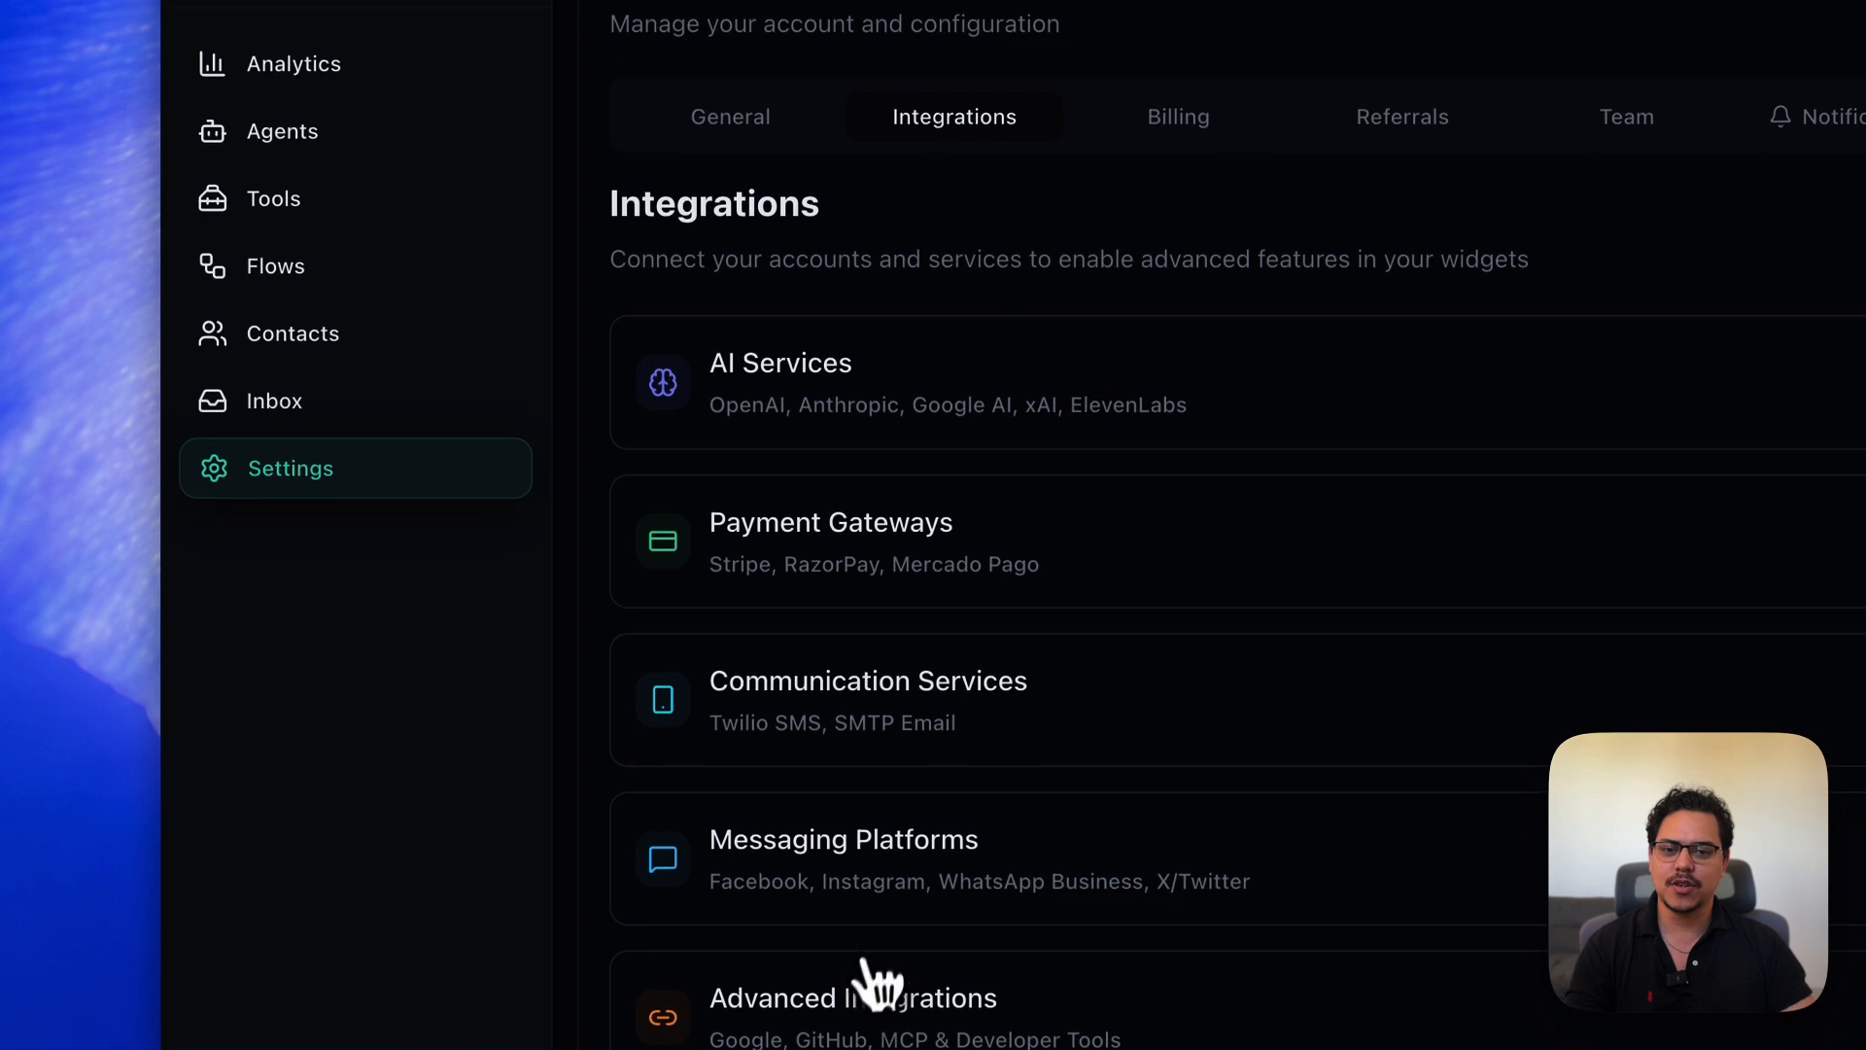
# - Expand Google Integration under Advanced Integrations to reveal the Google Docs and Google Sheets options
pyautogui.scroll(-4, 1037, 1021)
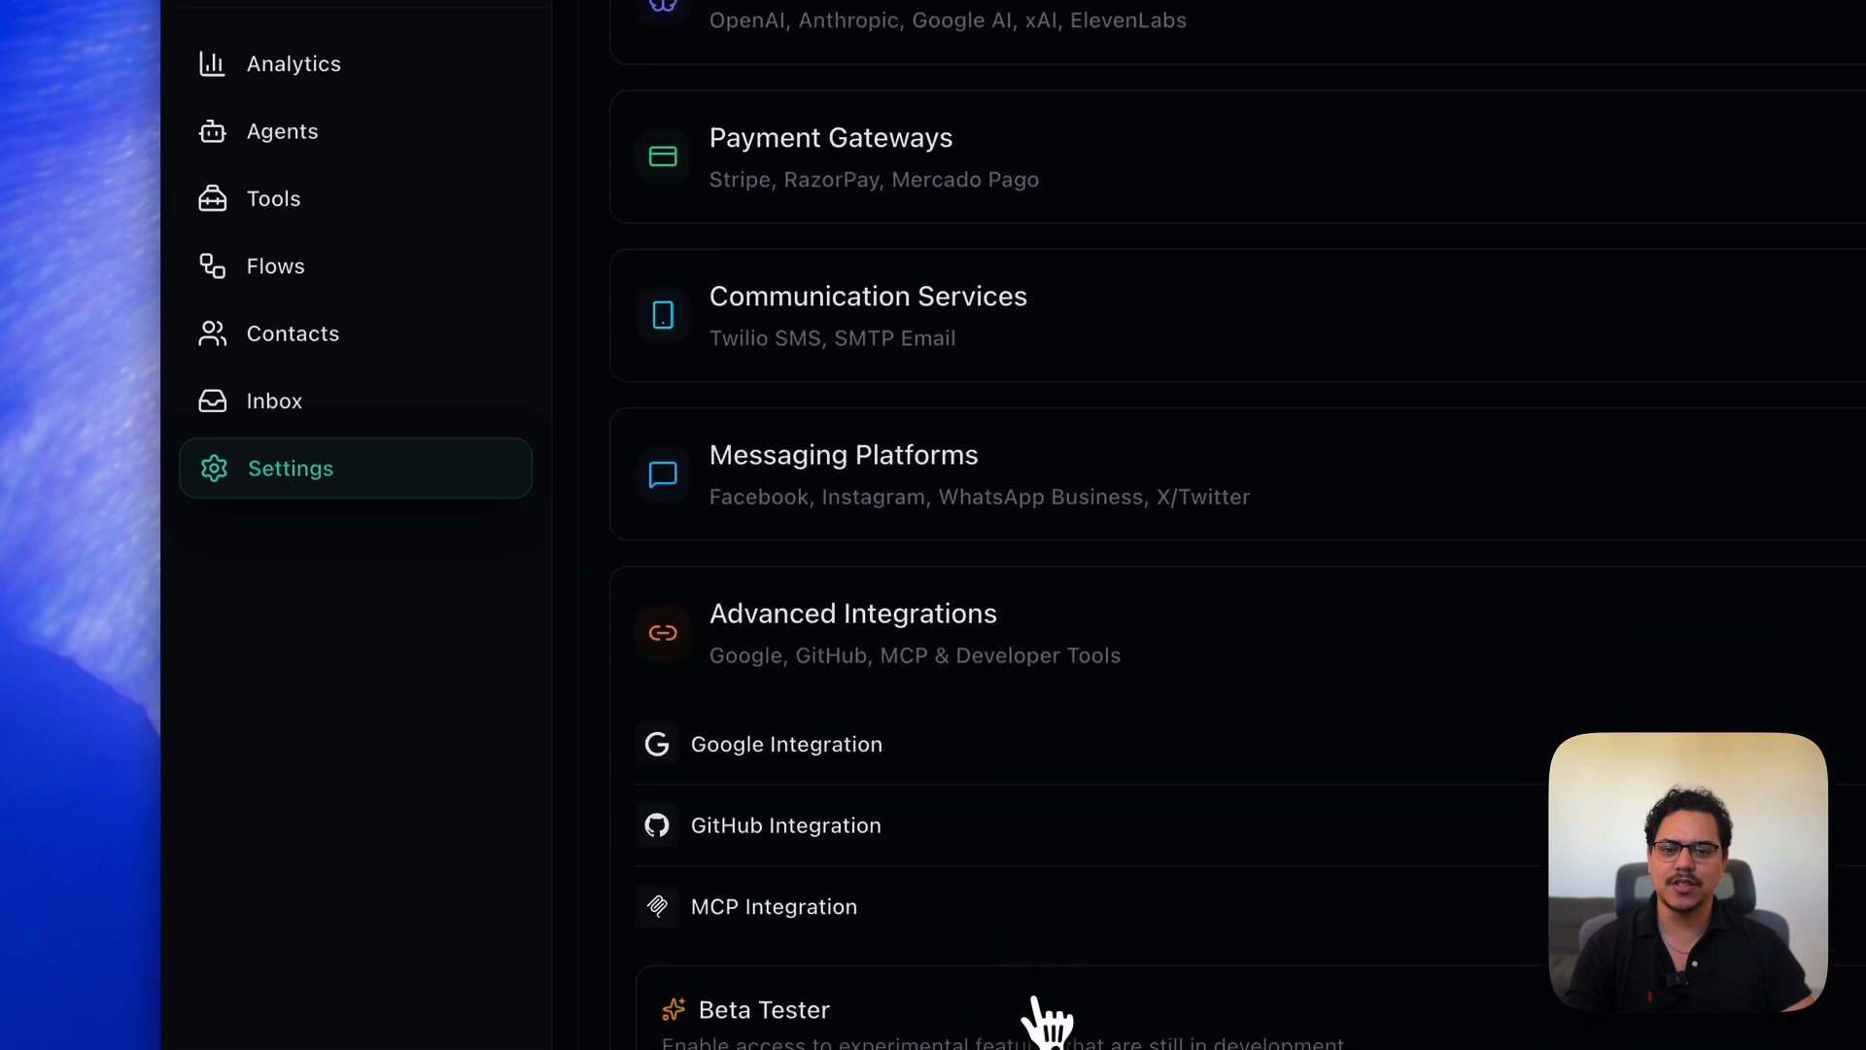
pyautogui.click(836, 763)
pyautogui.scroll(-2, 836, 768)
pyautogui.scroll(-2, 834, 770)
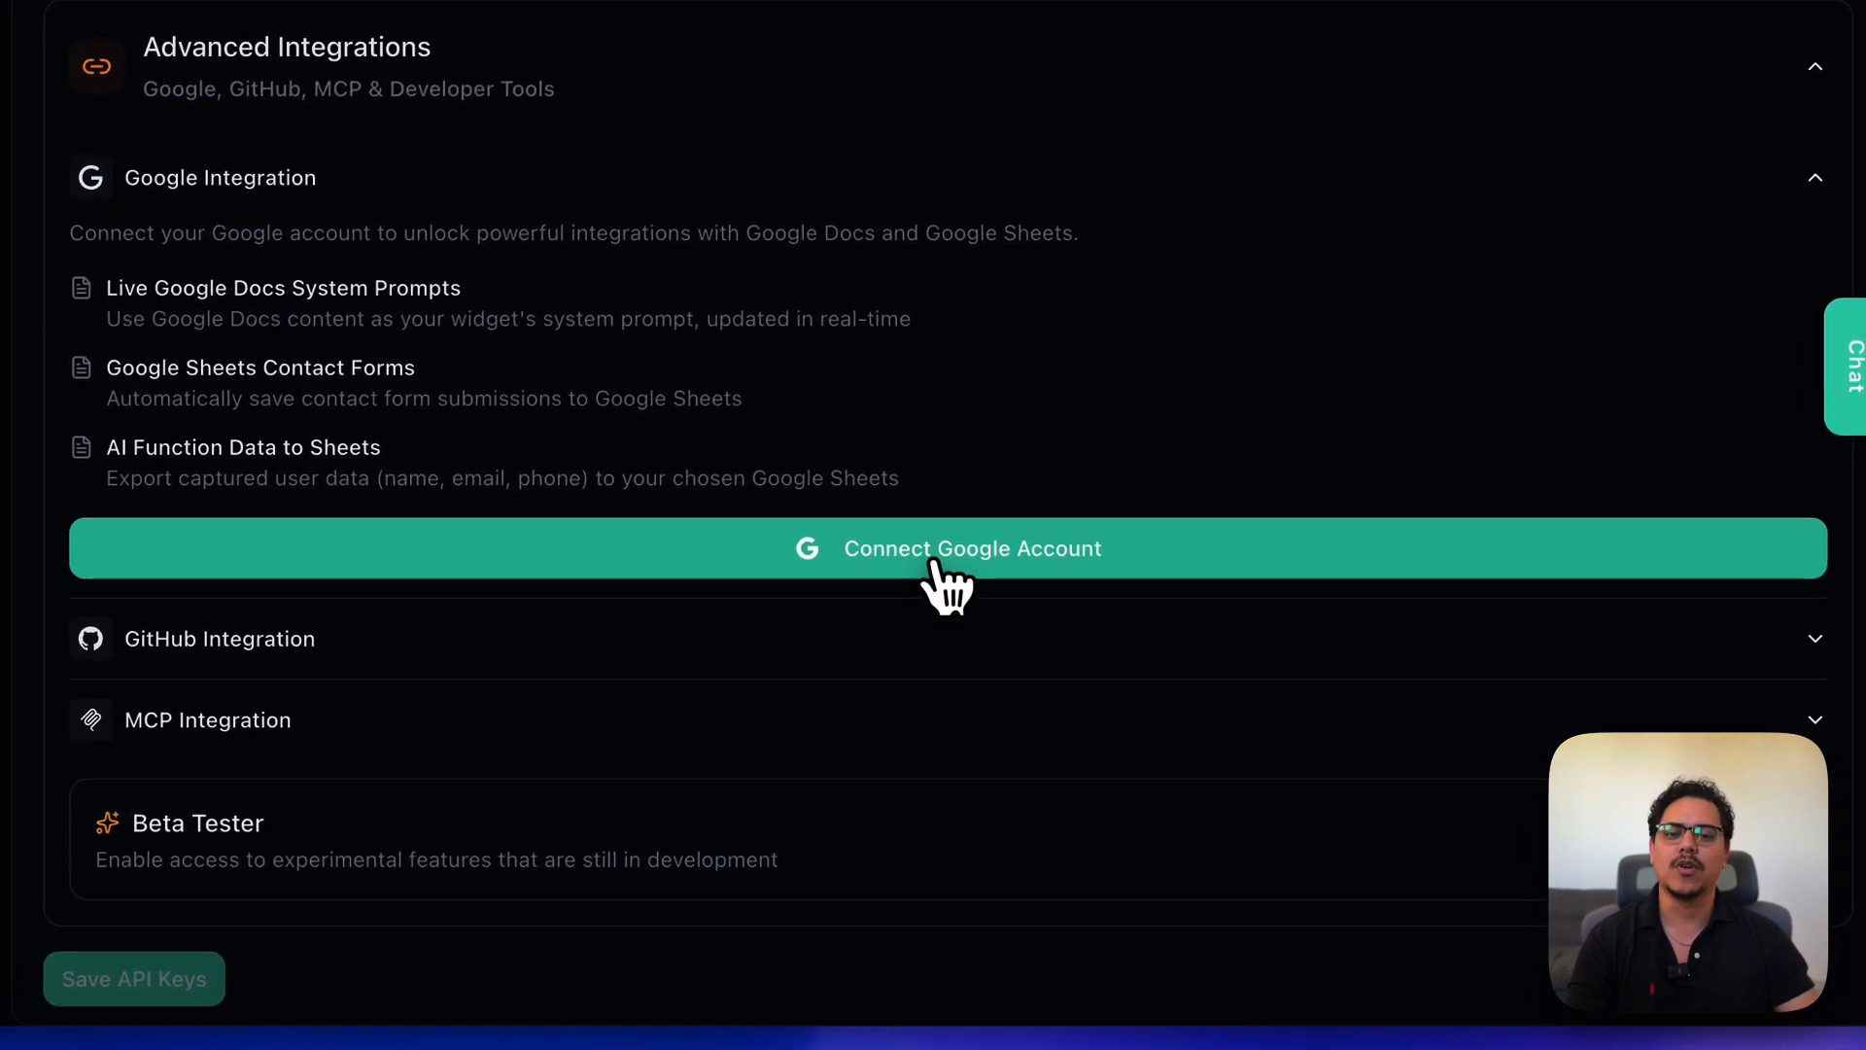
# - Connect a Google account through Google sign-in and grant PayMeGPT access
pyautogui.click(935, 562)
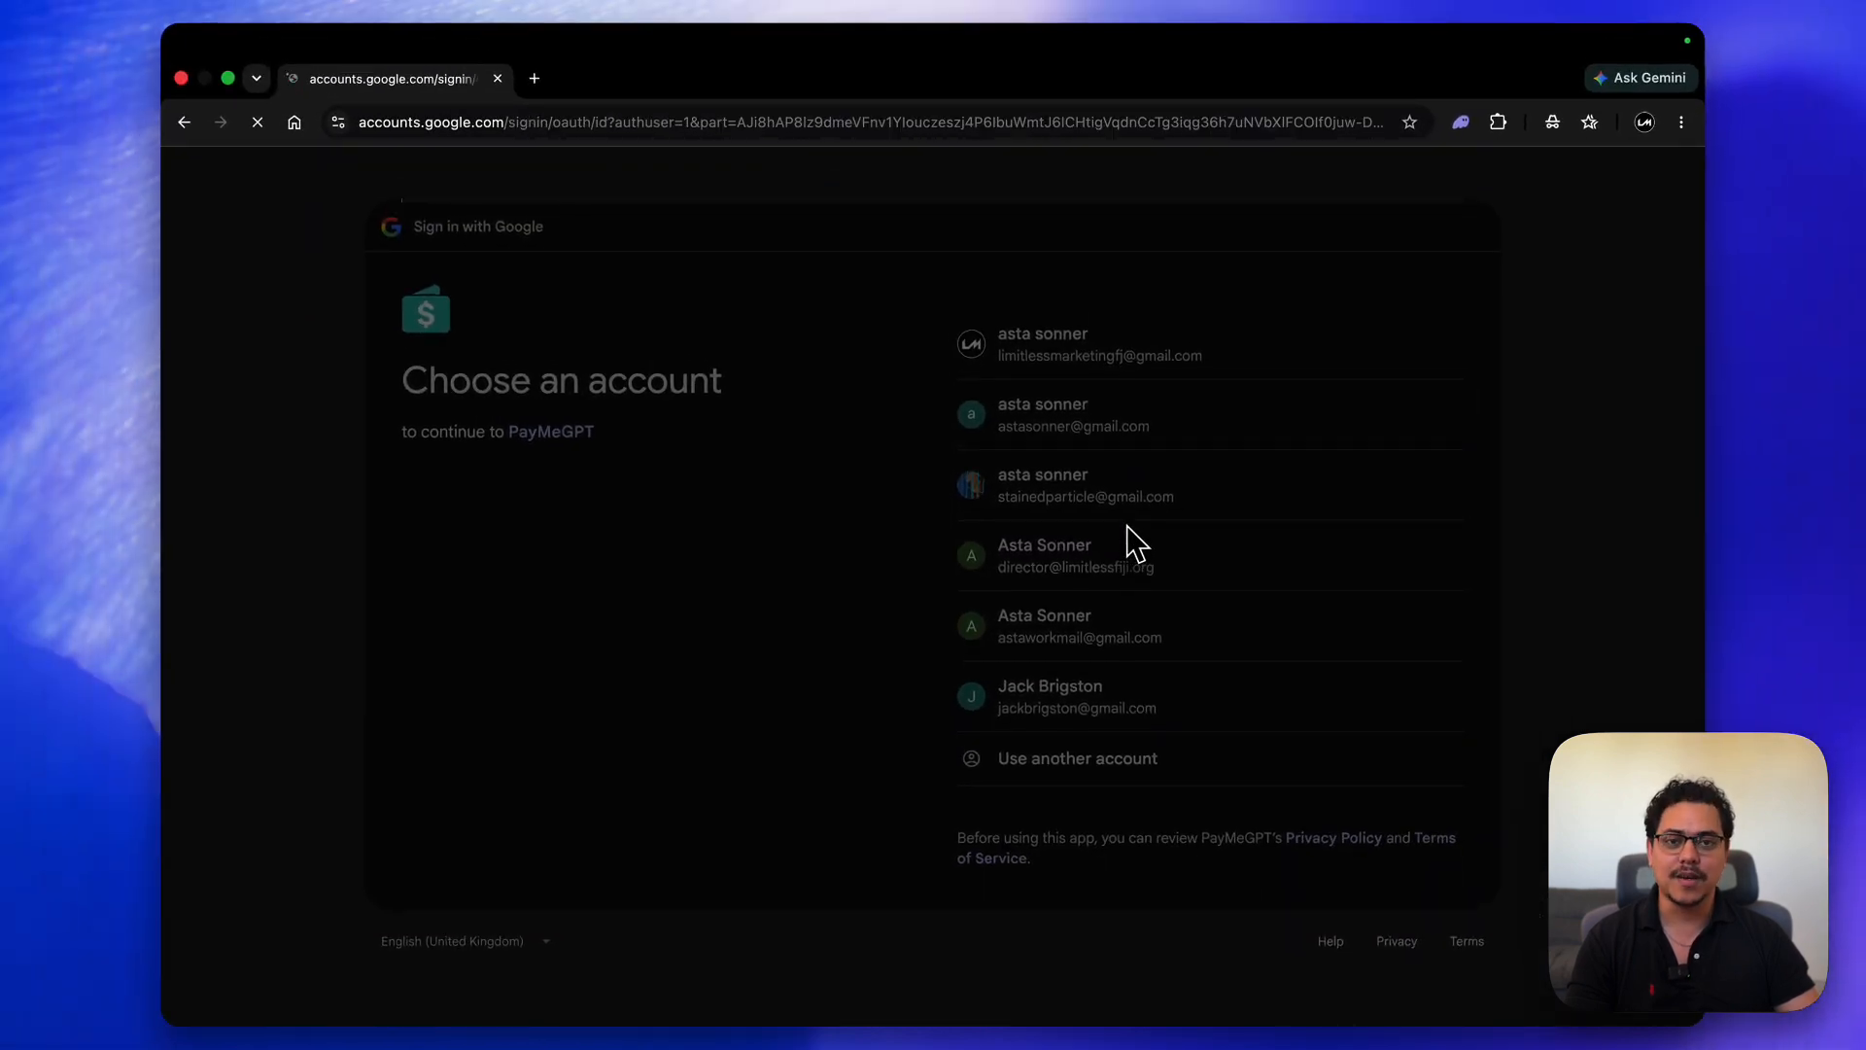
pyautogui.click(1356, 711)
pyautogui.click(1405, 762)
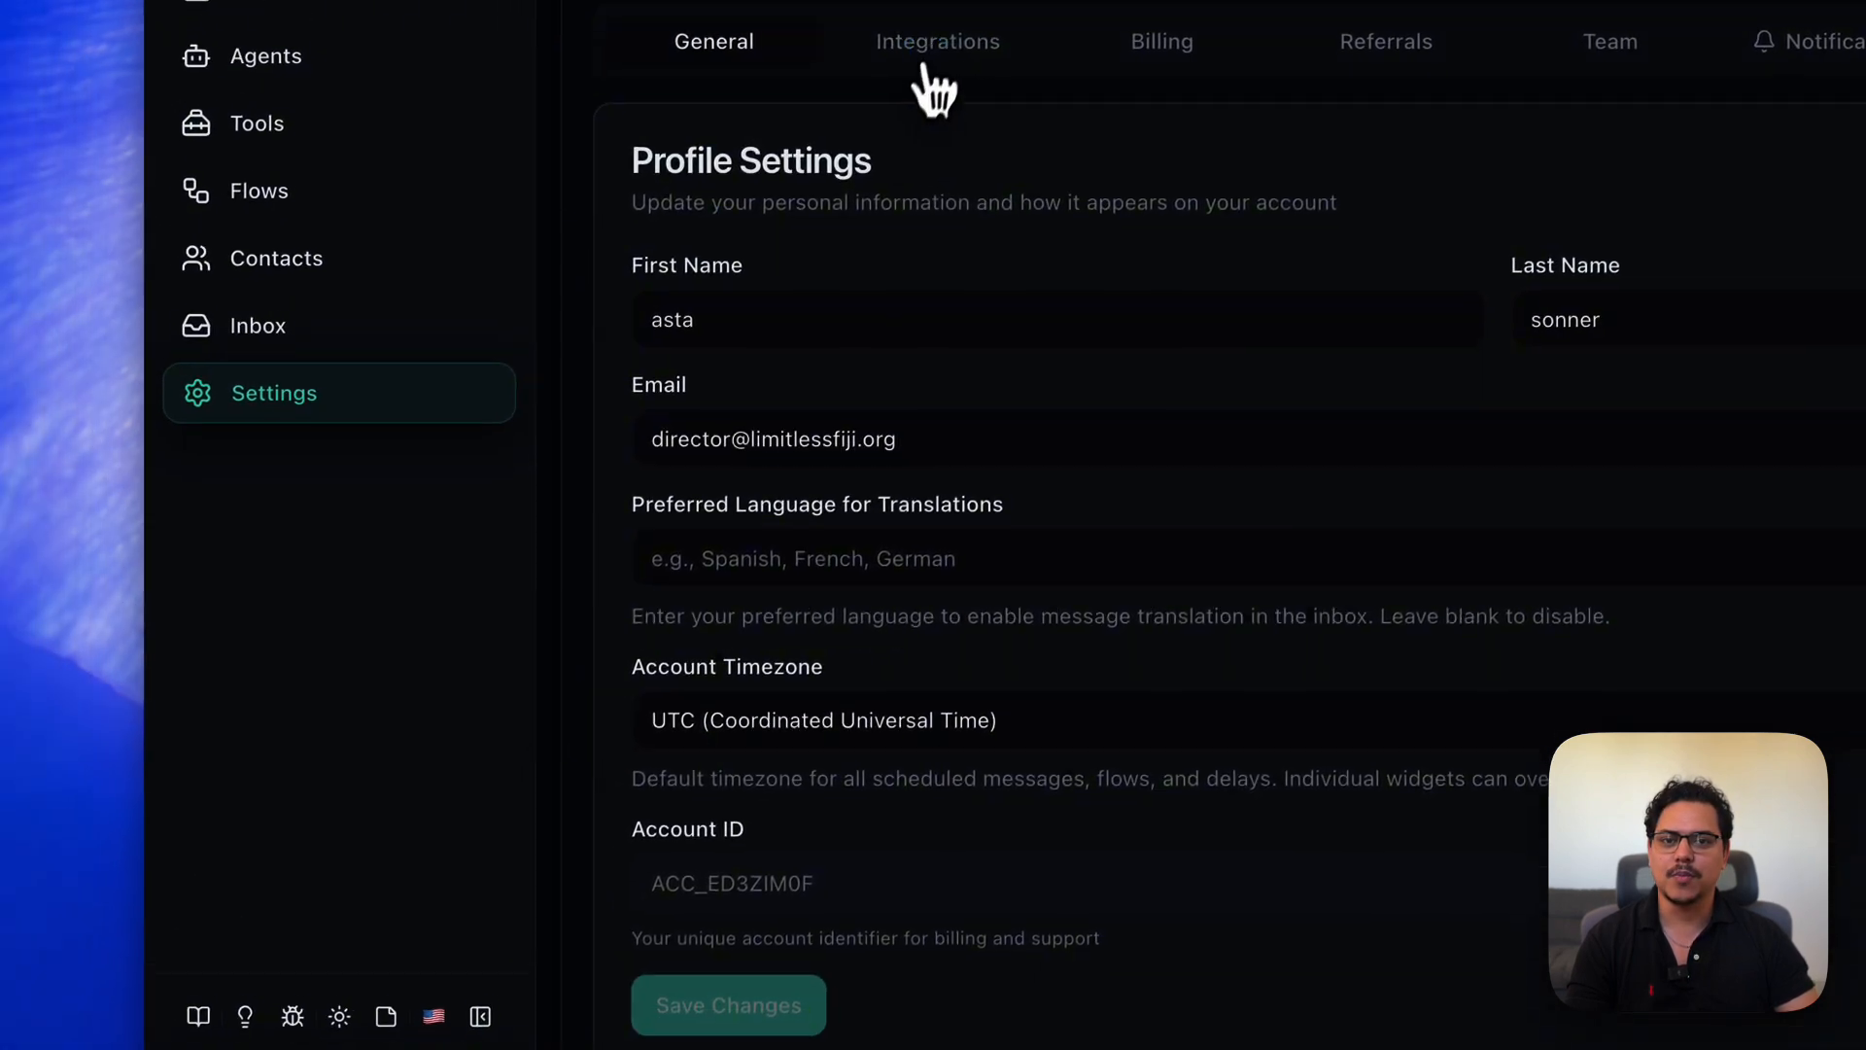
# - Back in Integrations, confirm Google shows as connected, then collapse Advanced Integrations
pyautogui.click(950, 25)
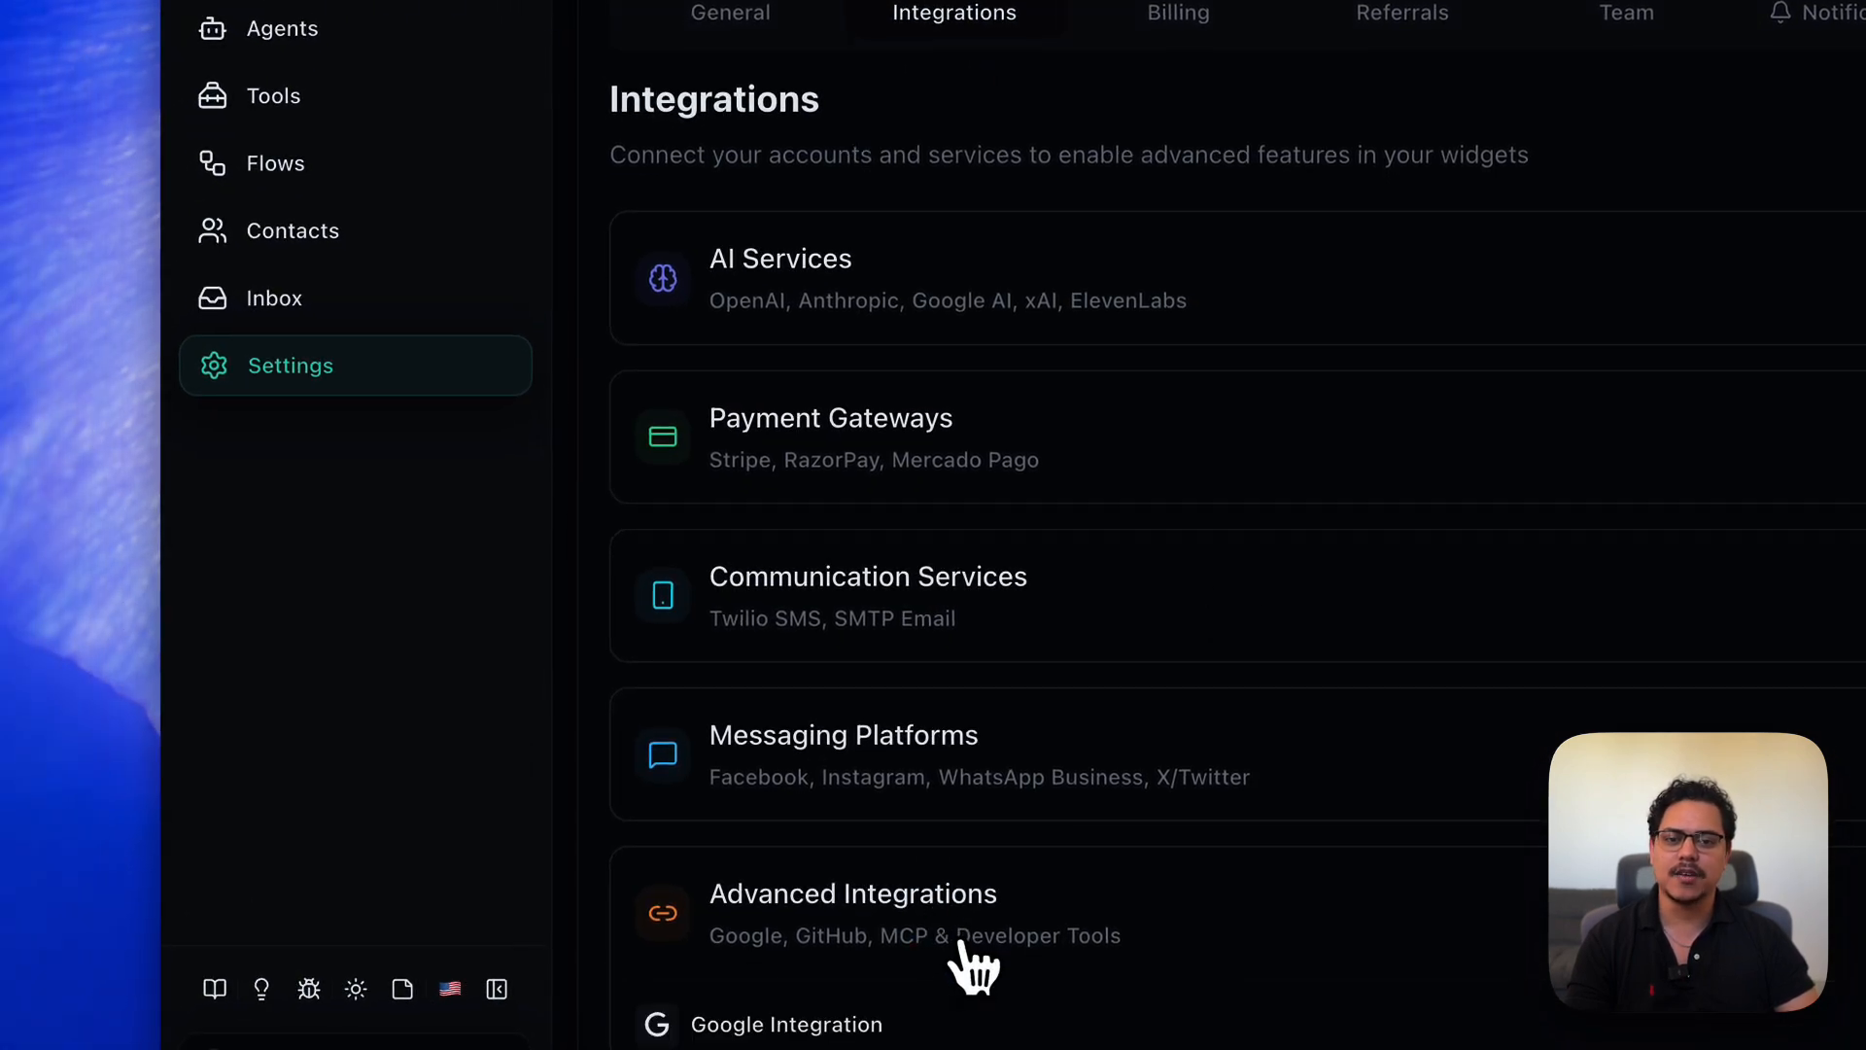
pyautogui.scroll(-4, 934, 914)
pyautogui.click(812, 647)
pyautogui.scroll(-3, 1307, 749)
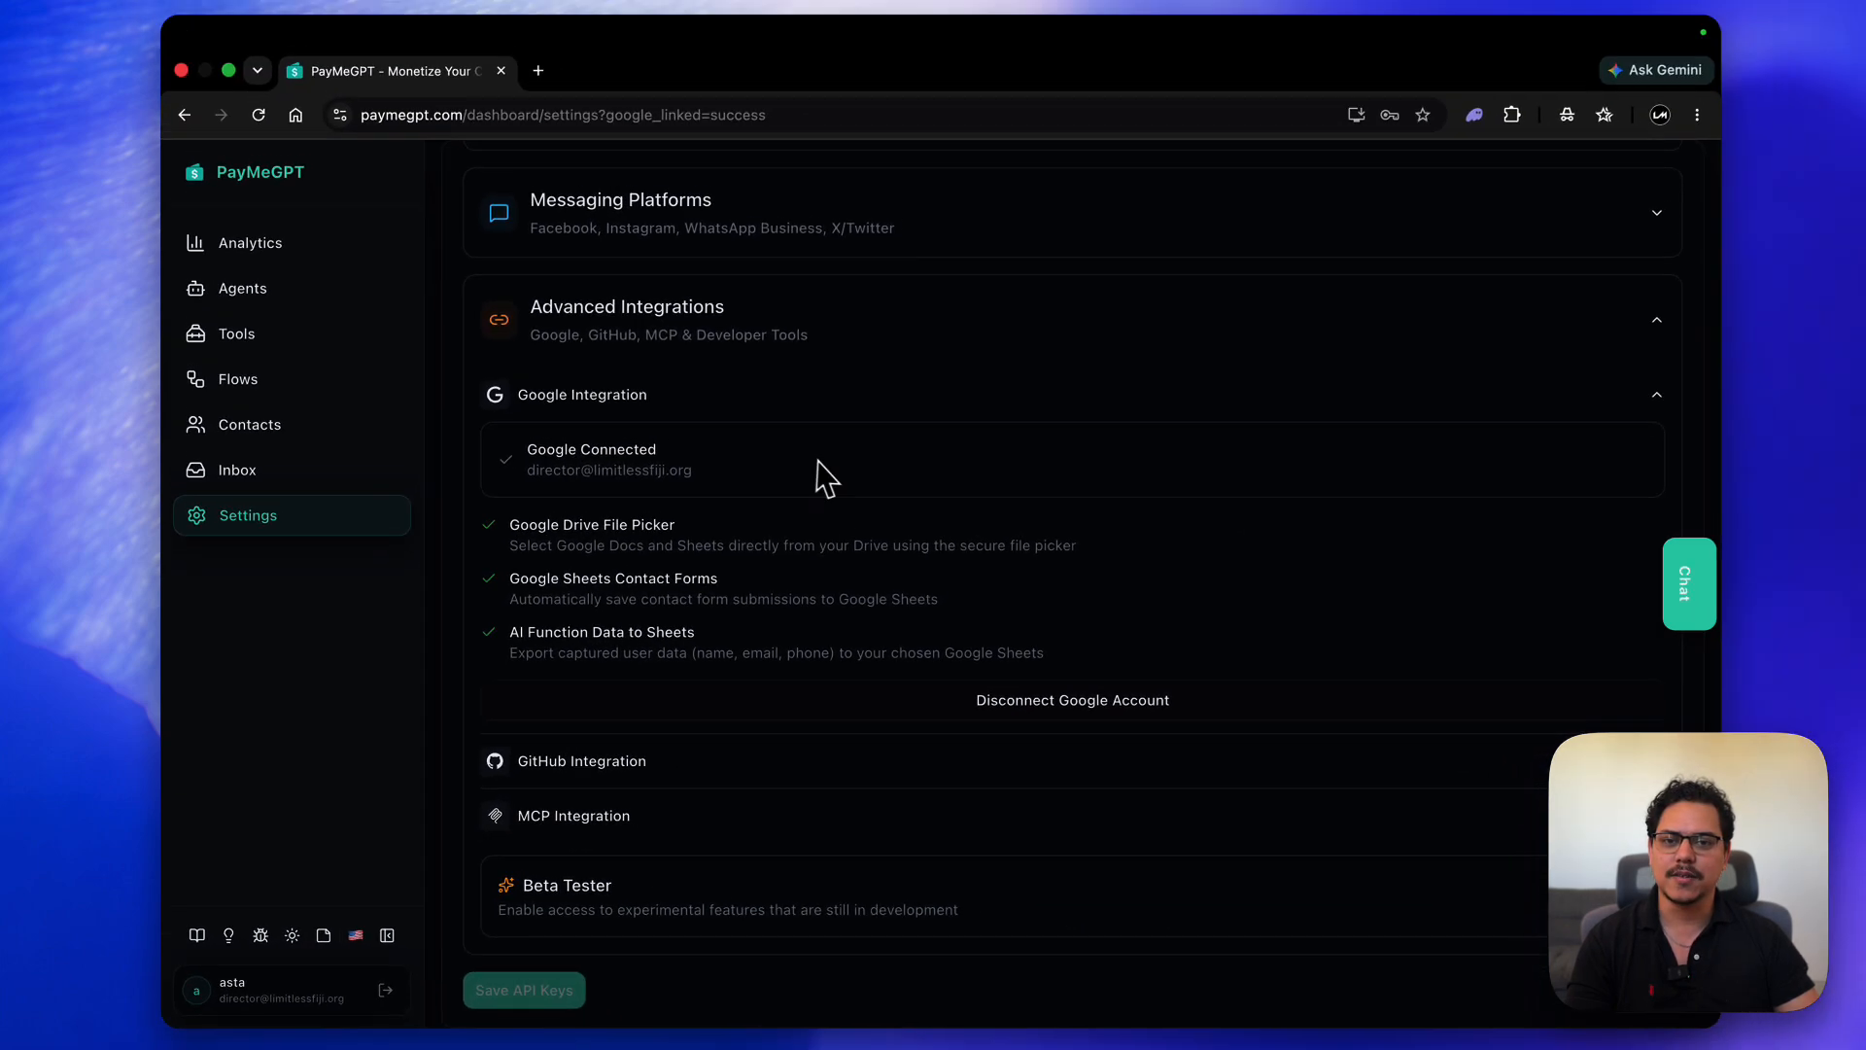
pyautogui.scroll(1, 836, 433)
pyautogui.click(819, 321)
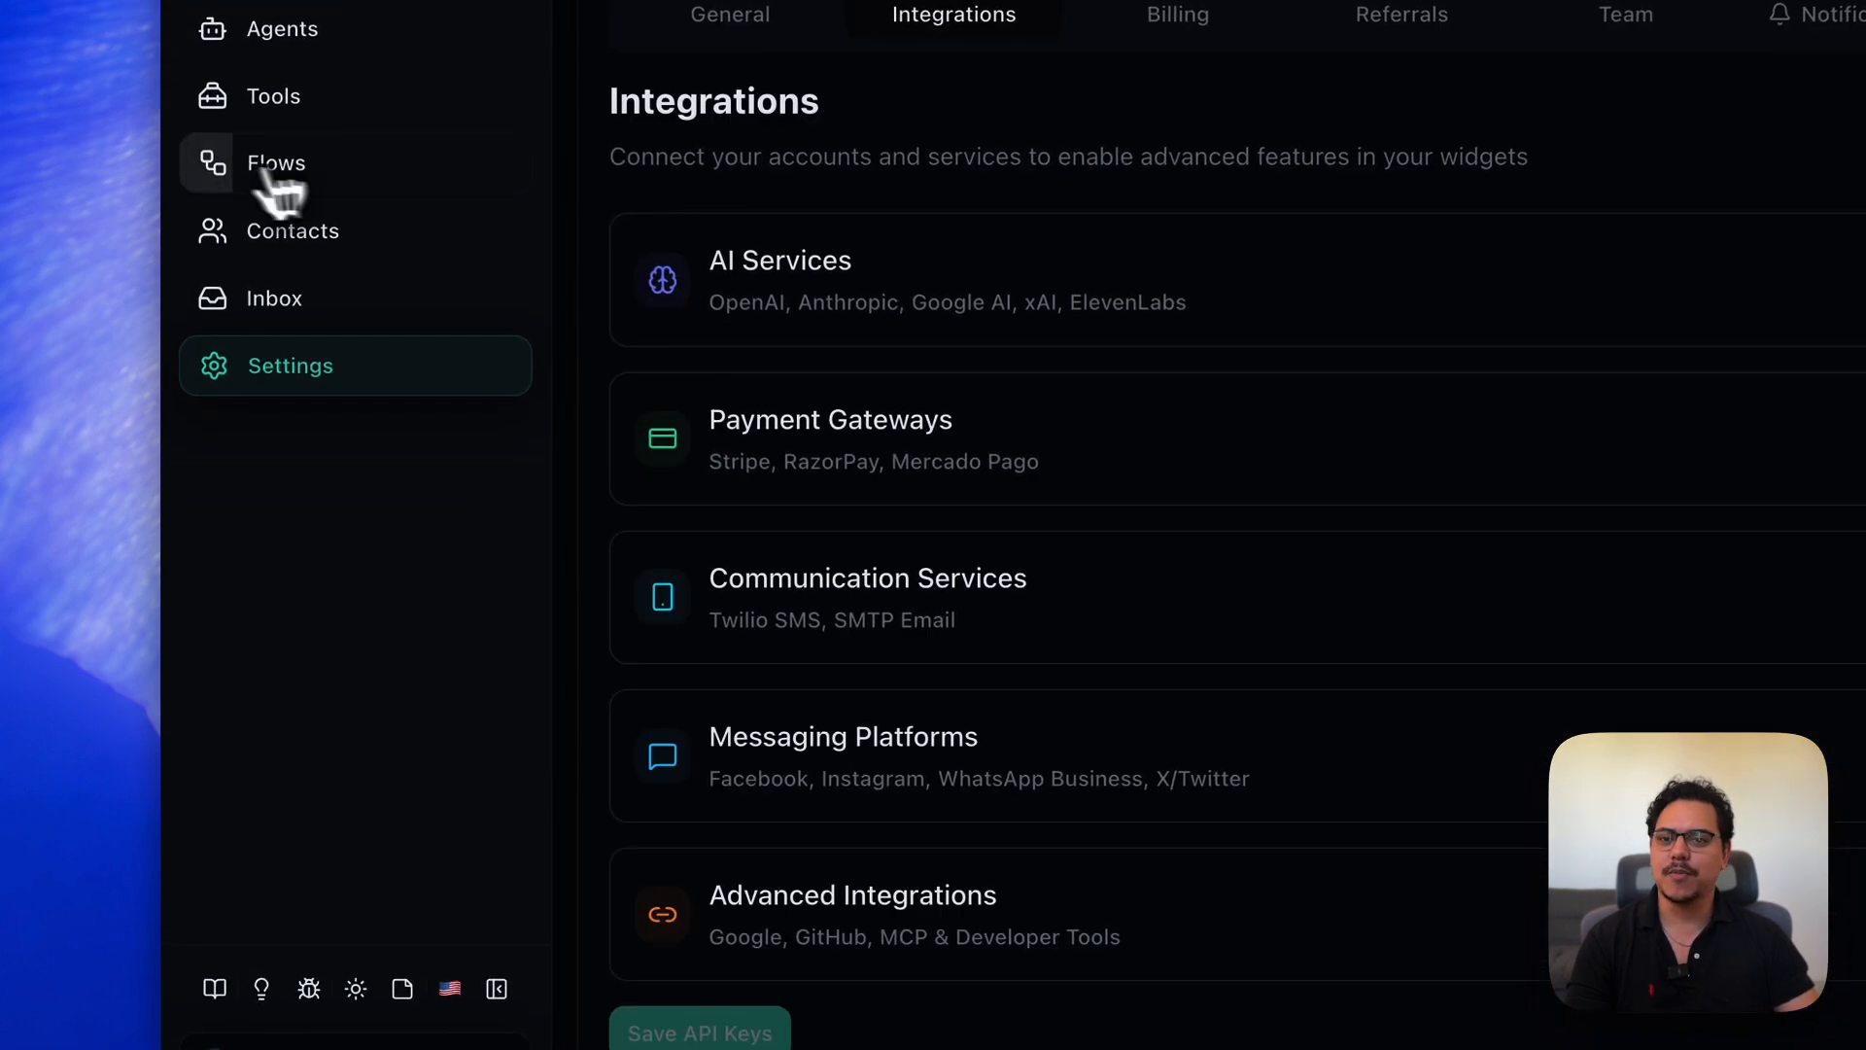
# - Go to Tools > Functions and start creating the first function
pyautogui.click(290, 103)
pyautogui.scroll(-5, 851, 271)
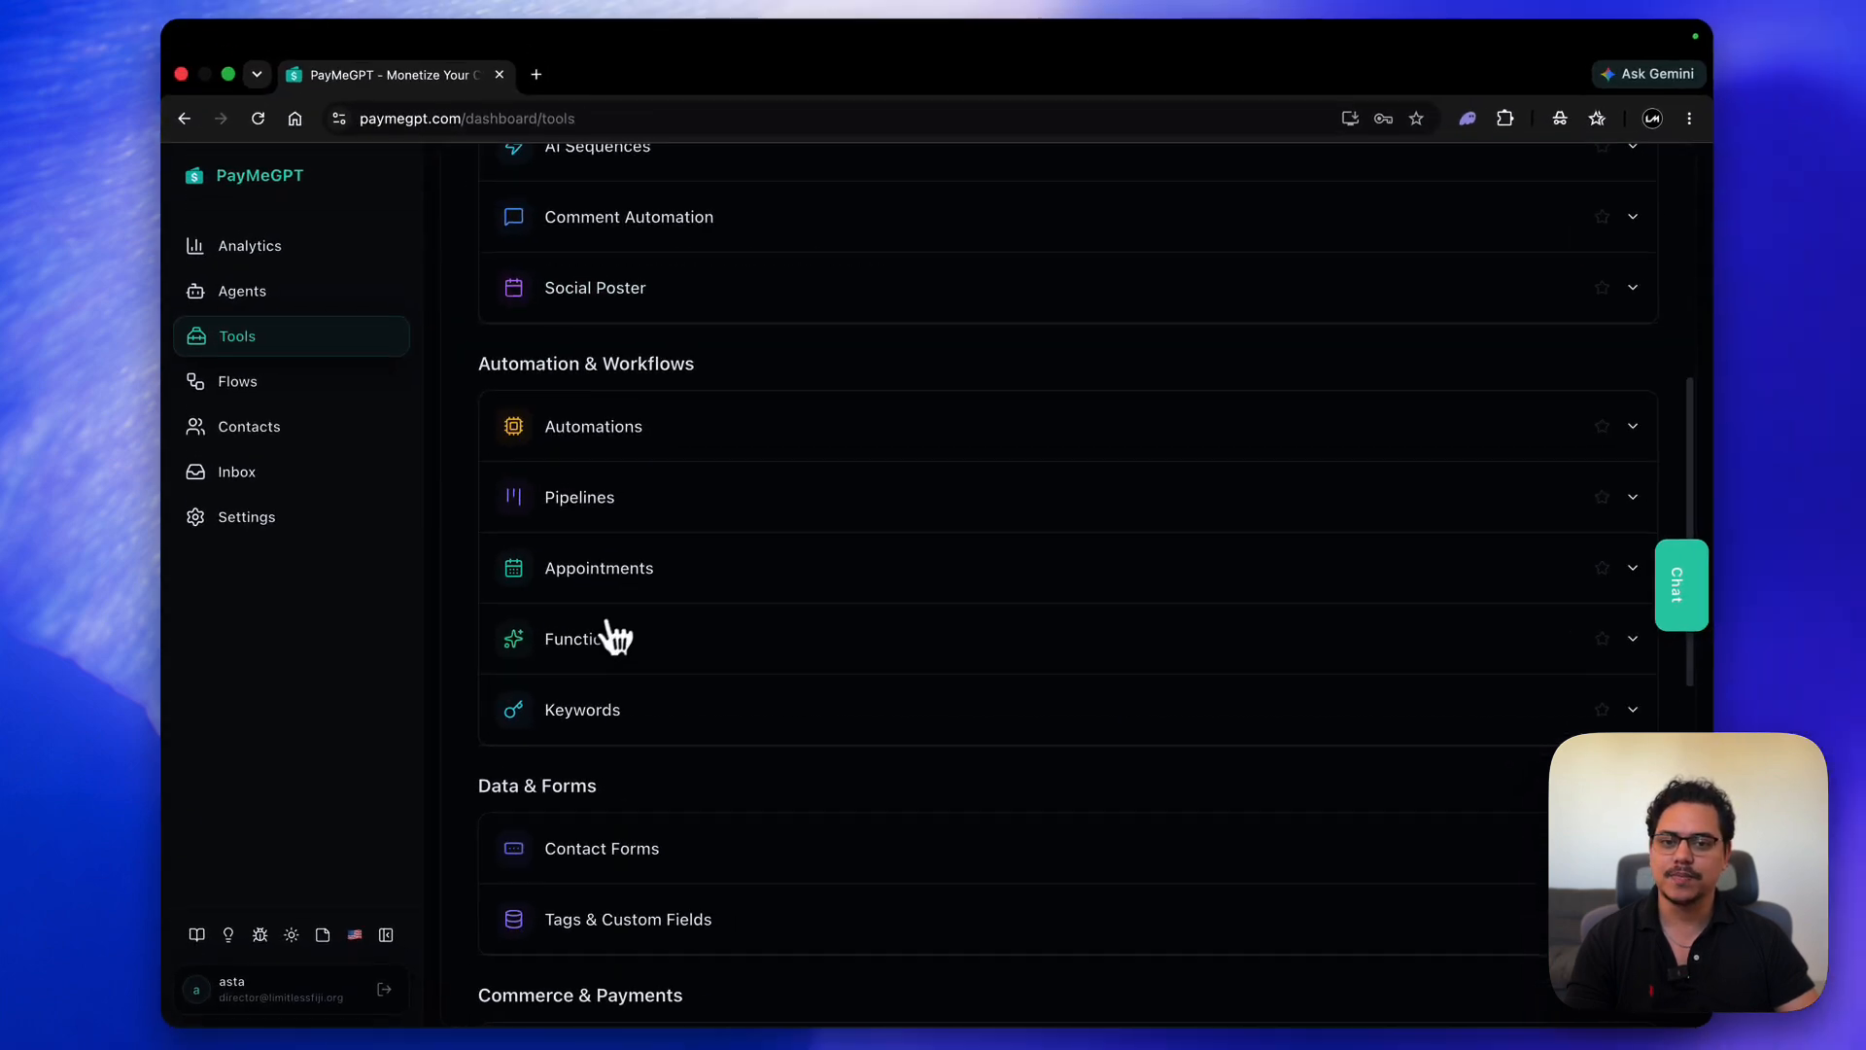
pyautogui.click(615, 639)
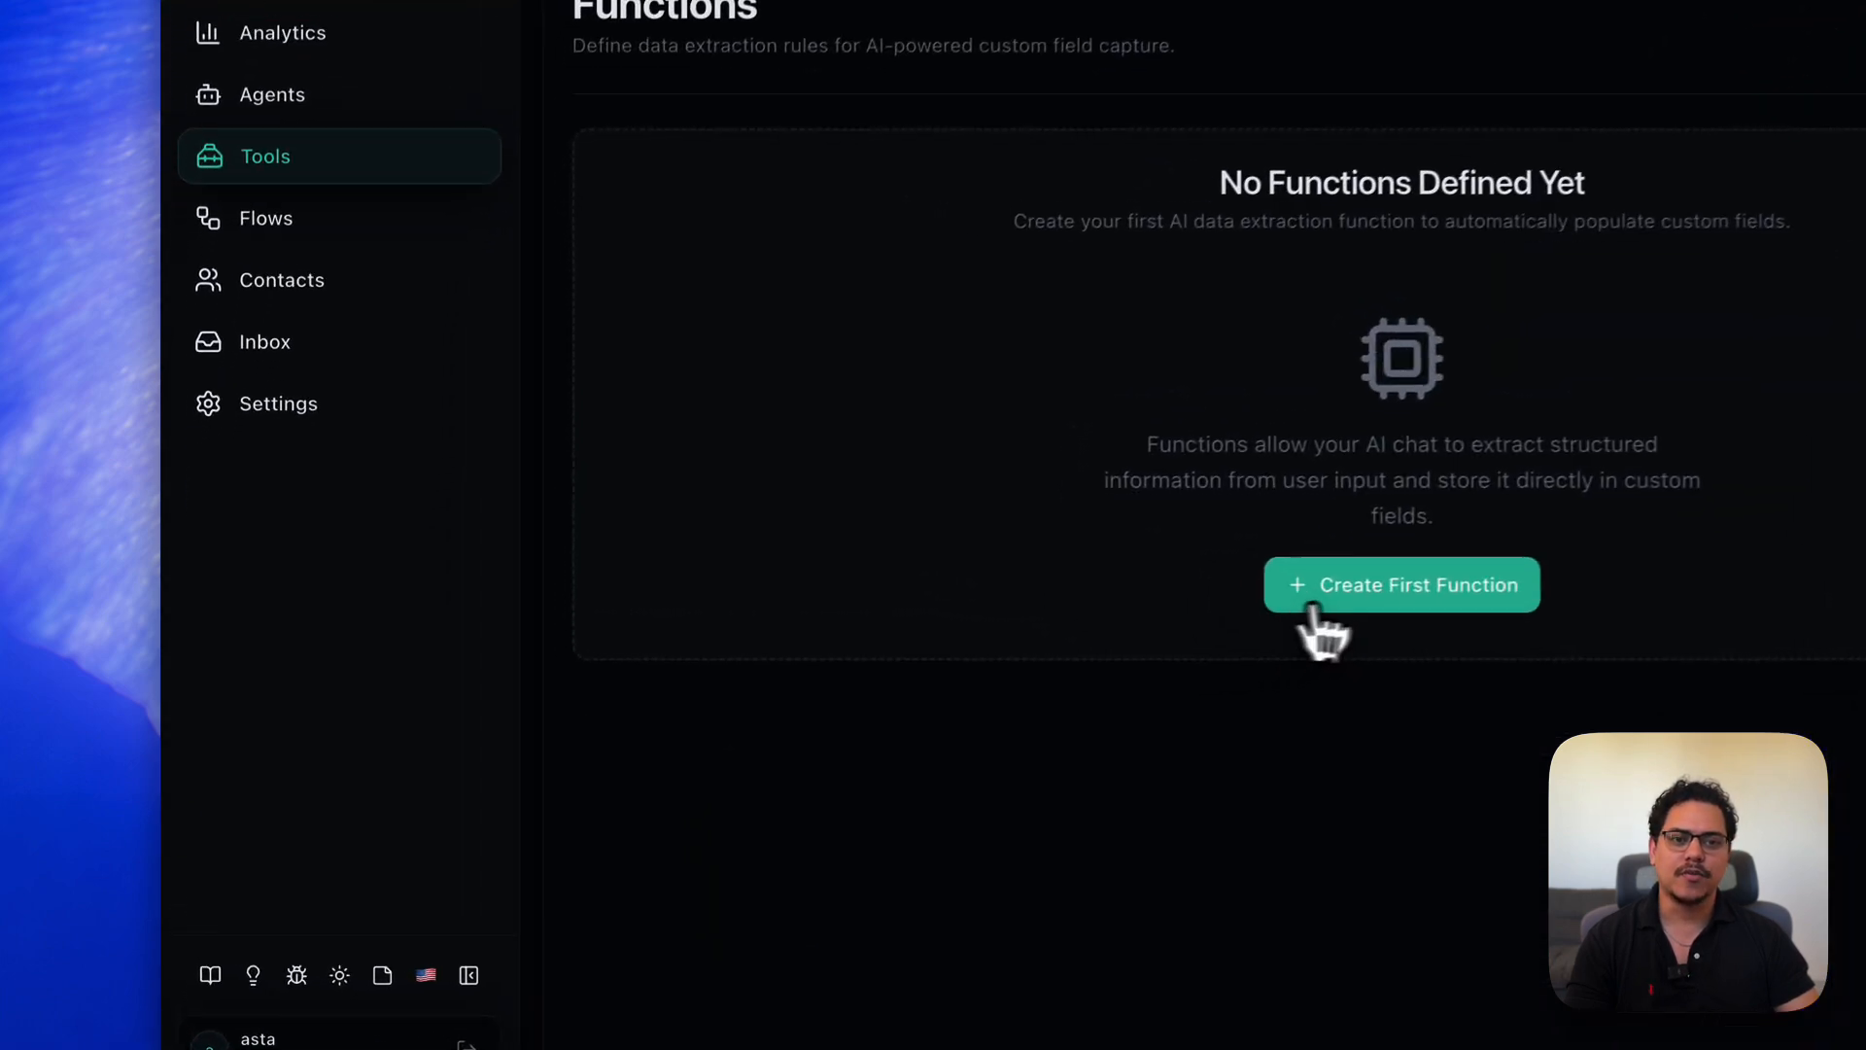
pyautogui.click(1050, 653)
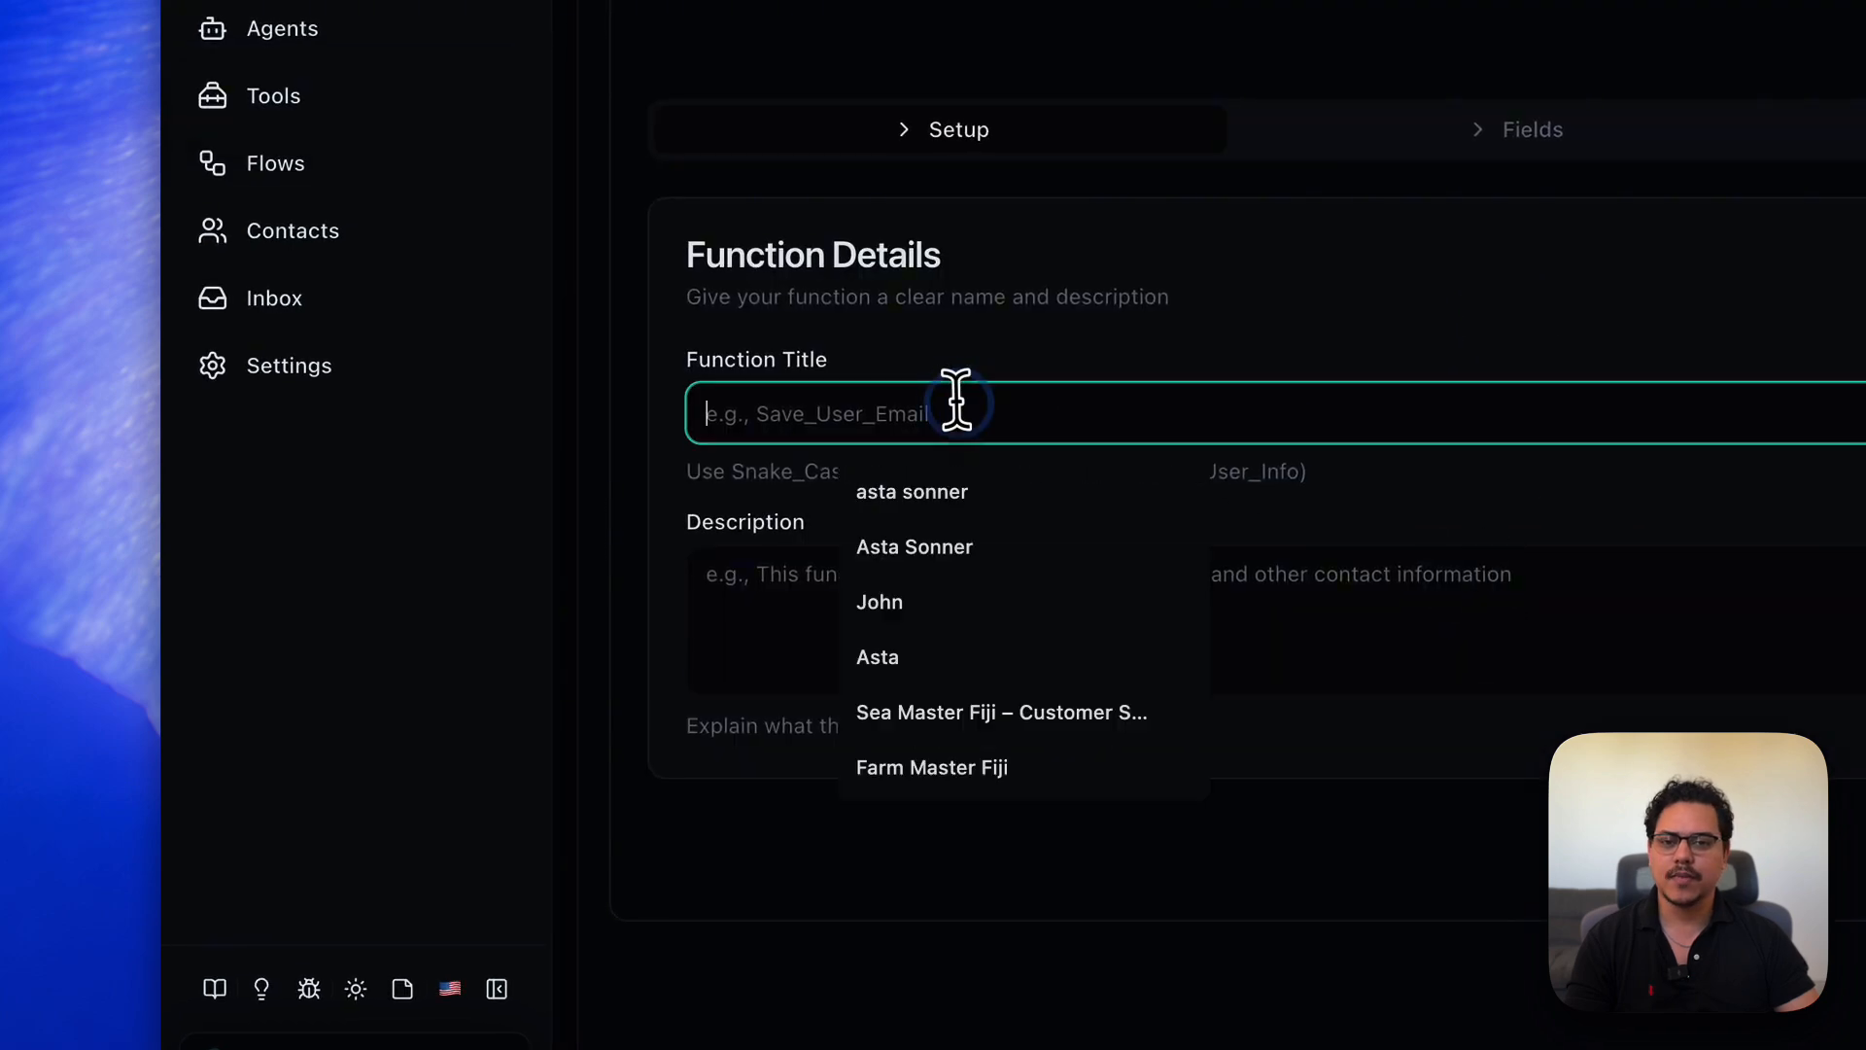
# - Title the function Save_User_Email with the description 'this function saves the users email'
pyautogui.write('Save_User_Em')
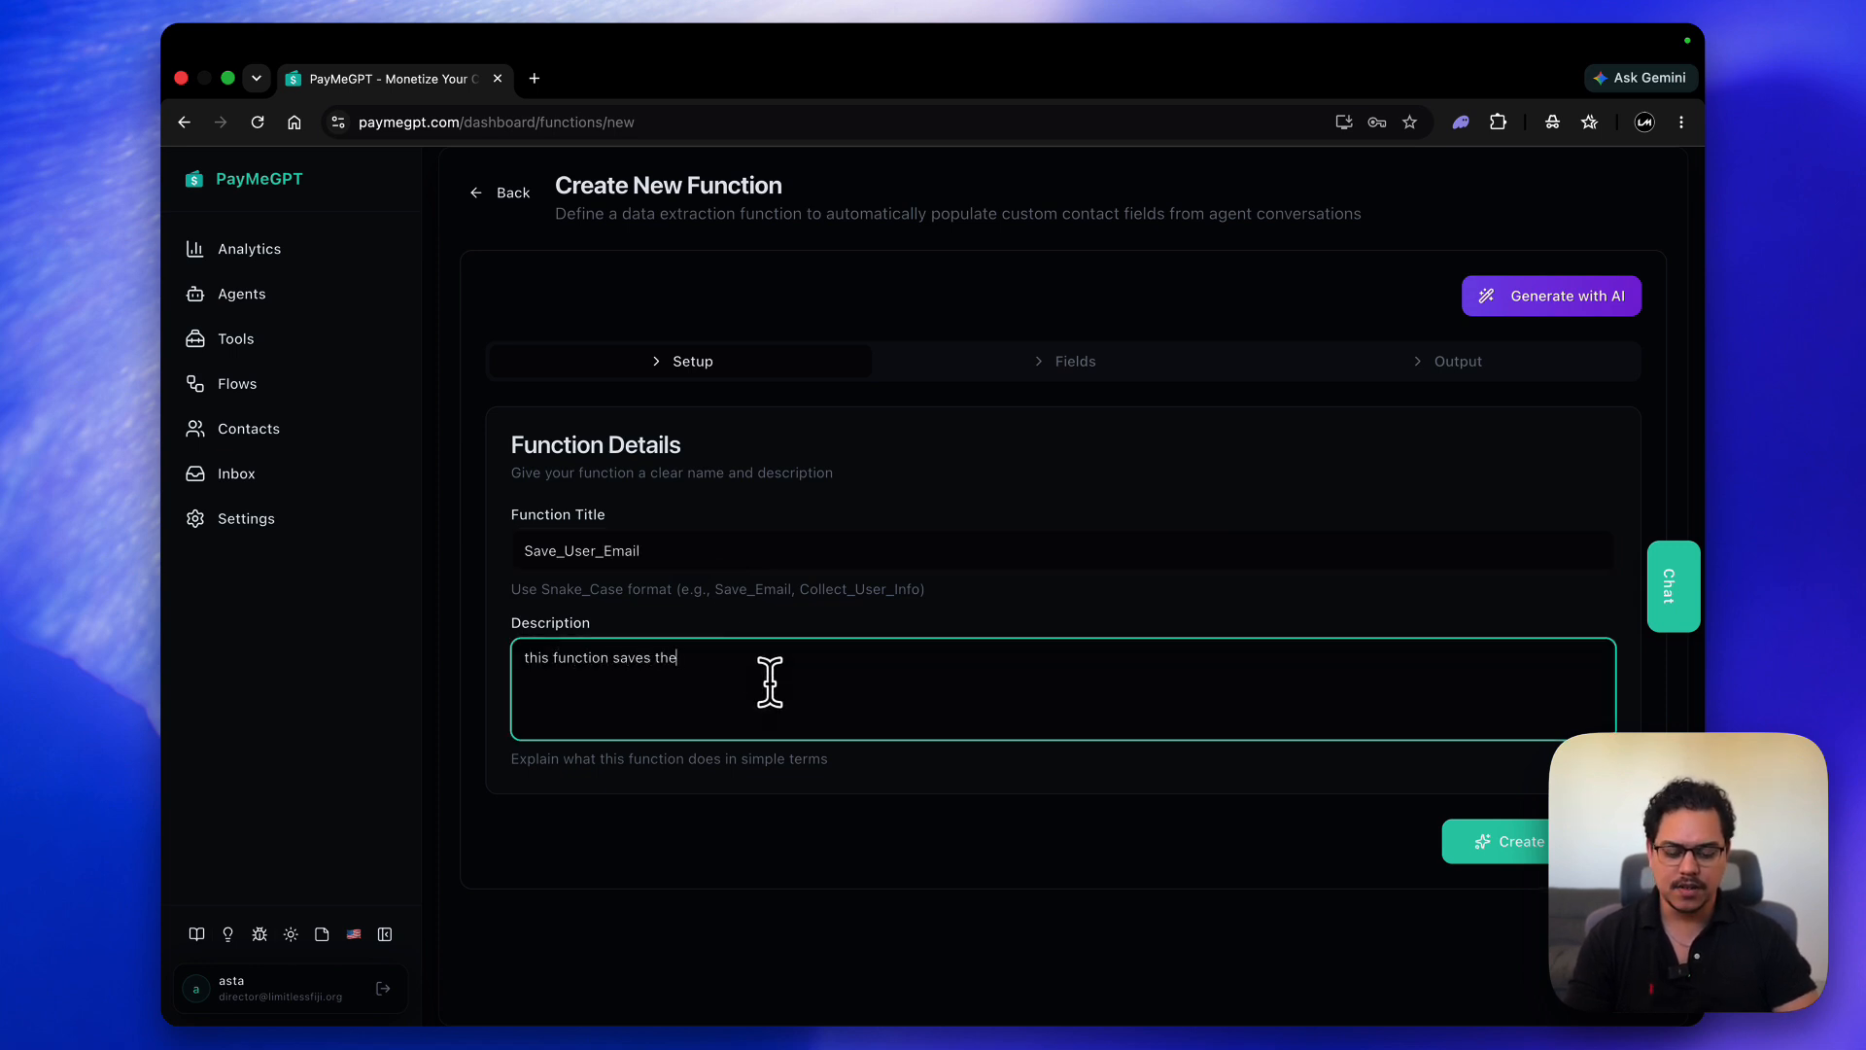
pyautogui.write('ail')
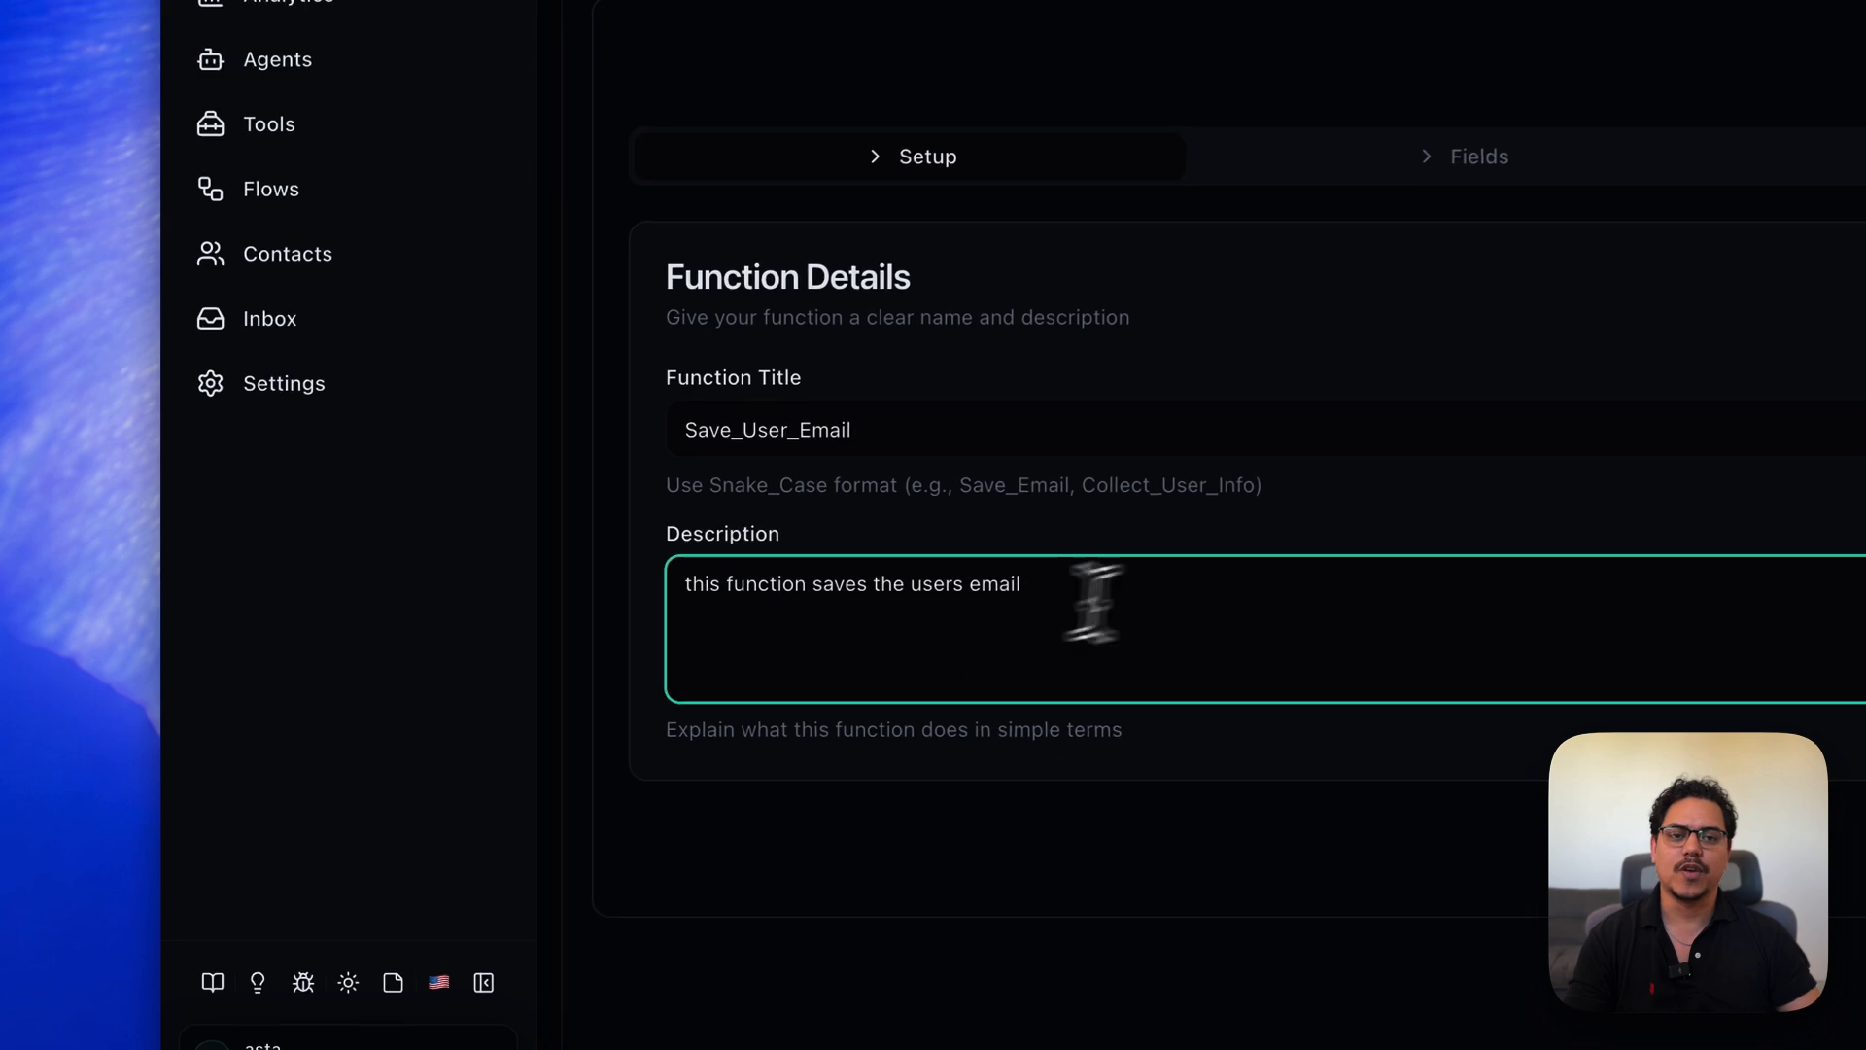
pyautogui.click(1057, 450)
# - Map the contact's Email Address field into the function and advance to the Output step
pyautogui.click(1532, 130)
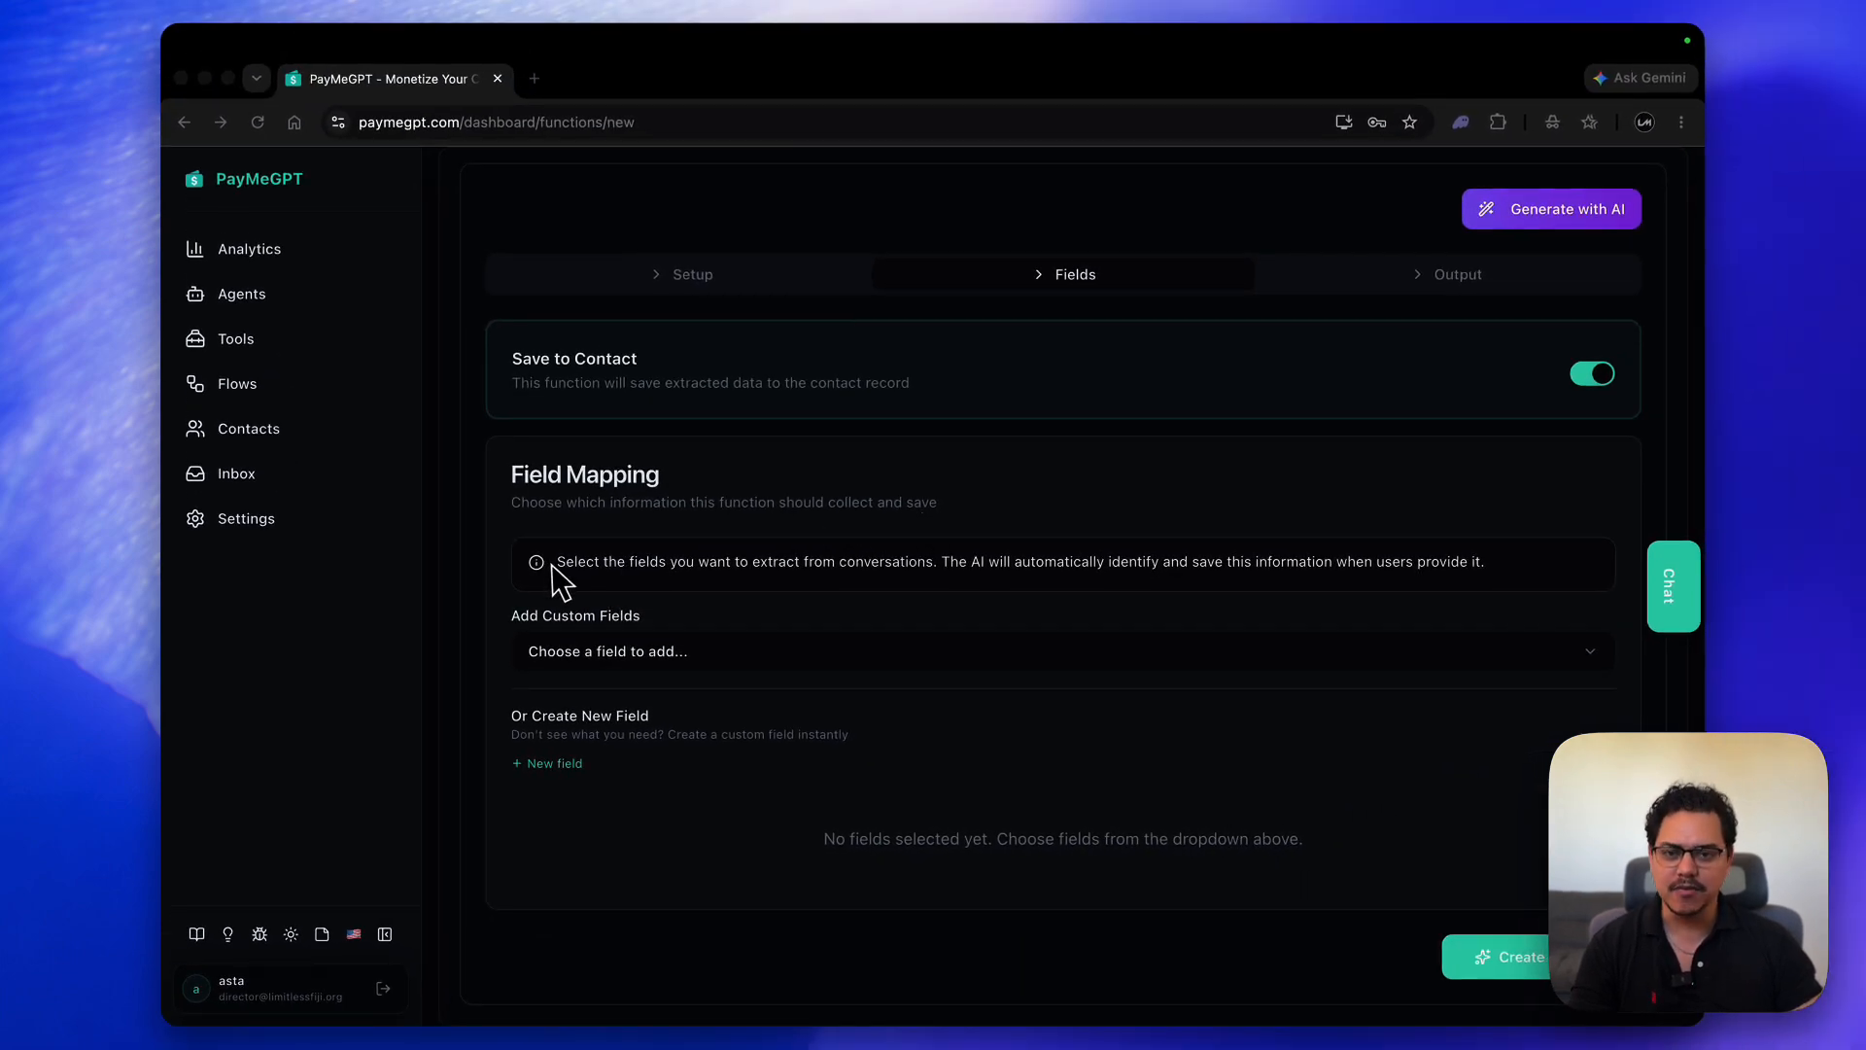
pyautogui.click(691, 656)
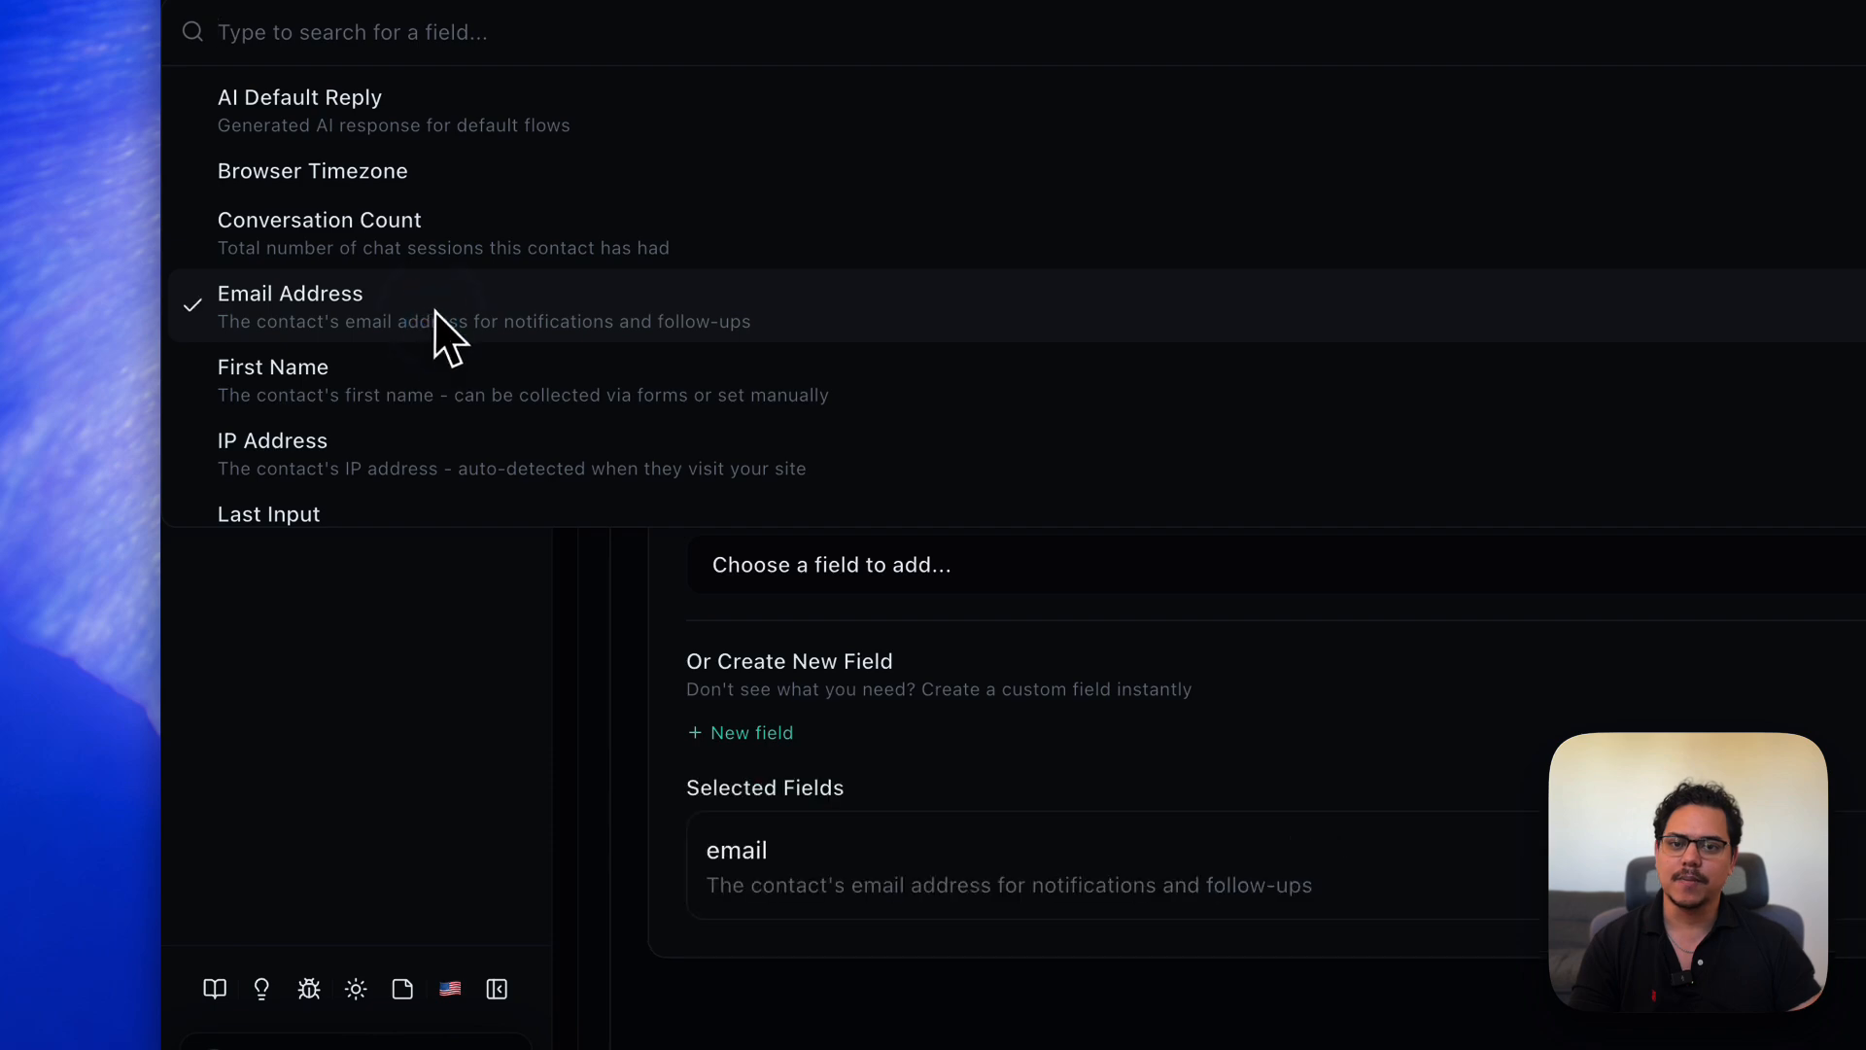
pyautogui.click(1320, 715)
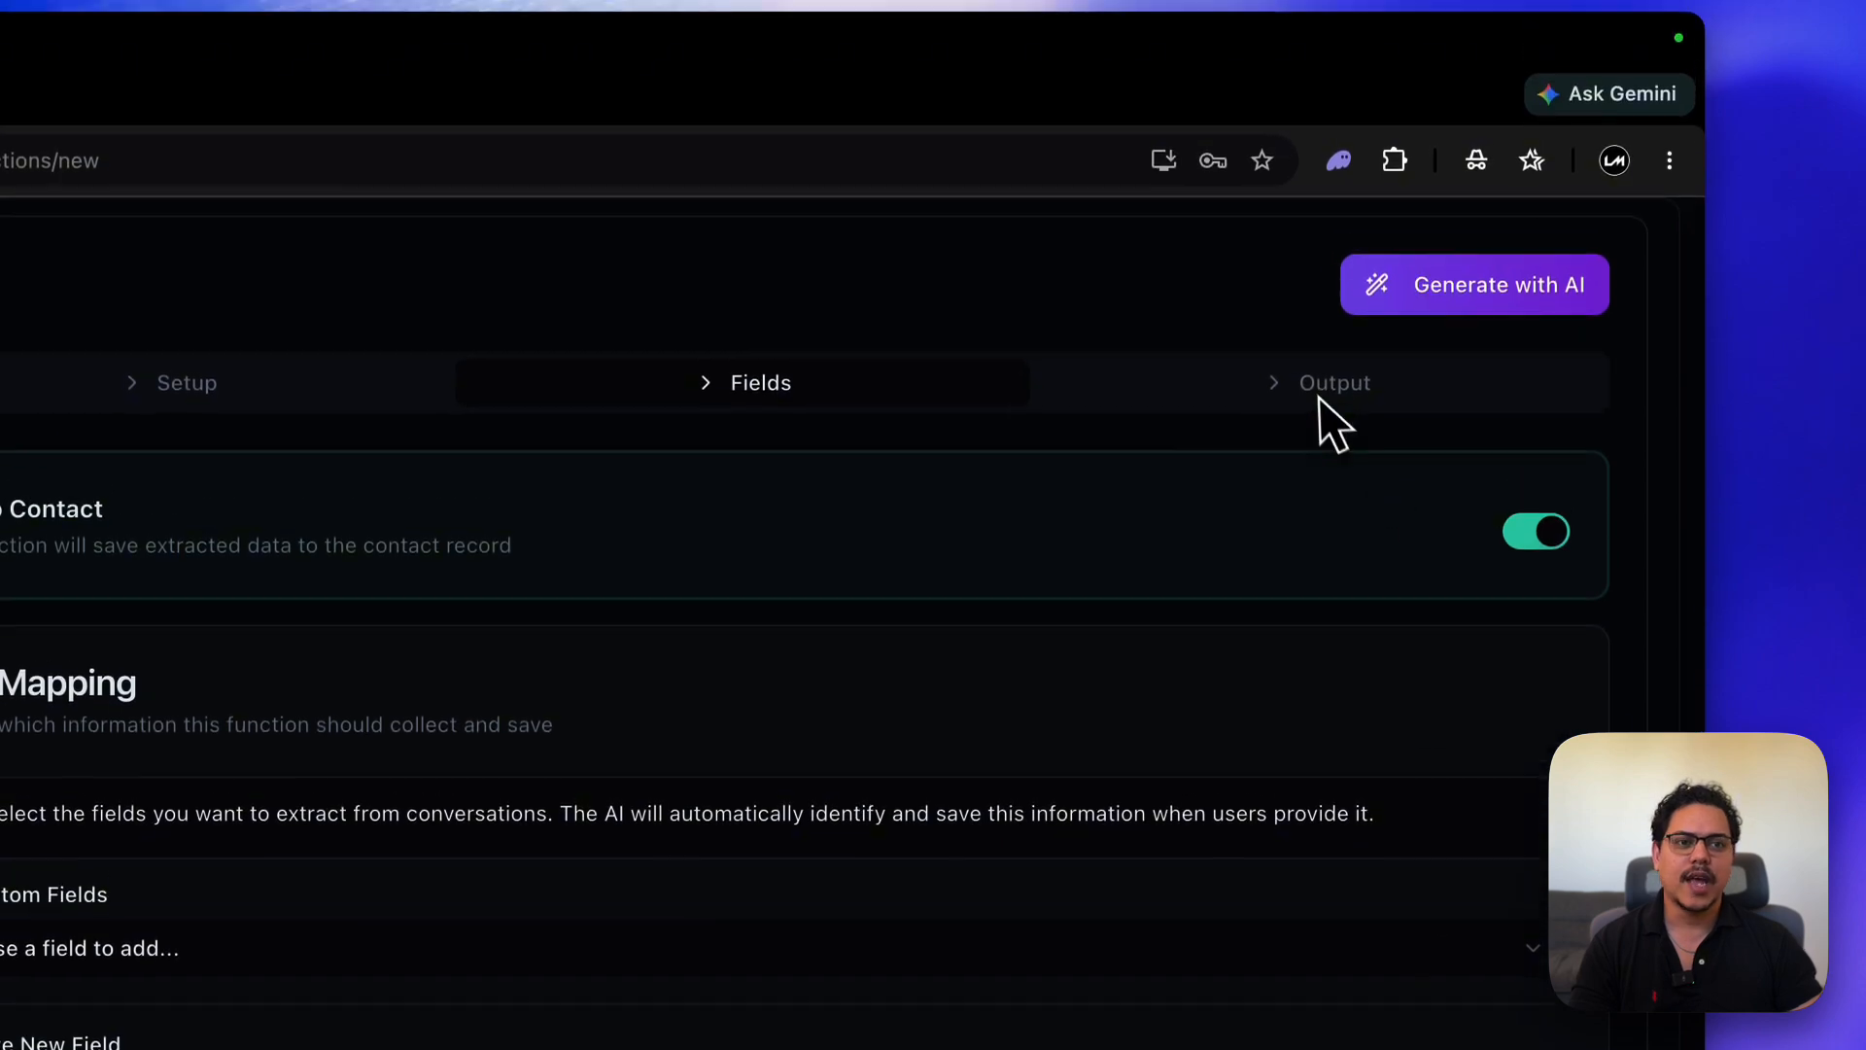
pyautogui.click(1322, 394)
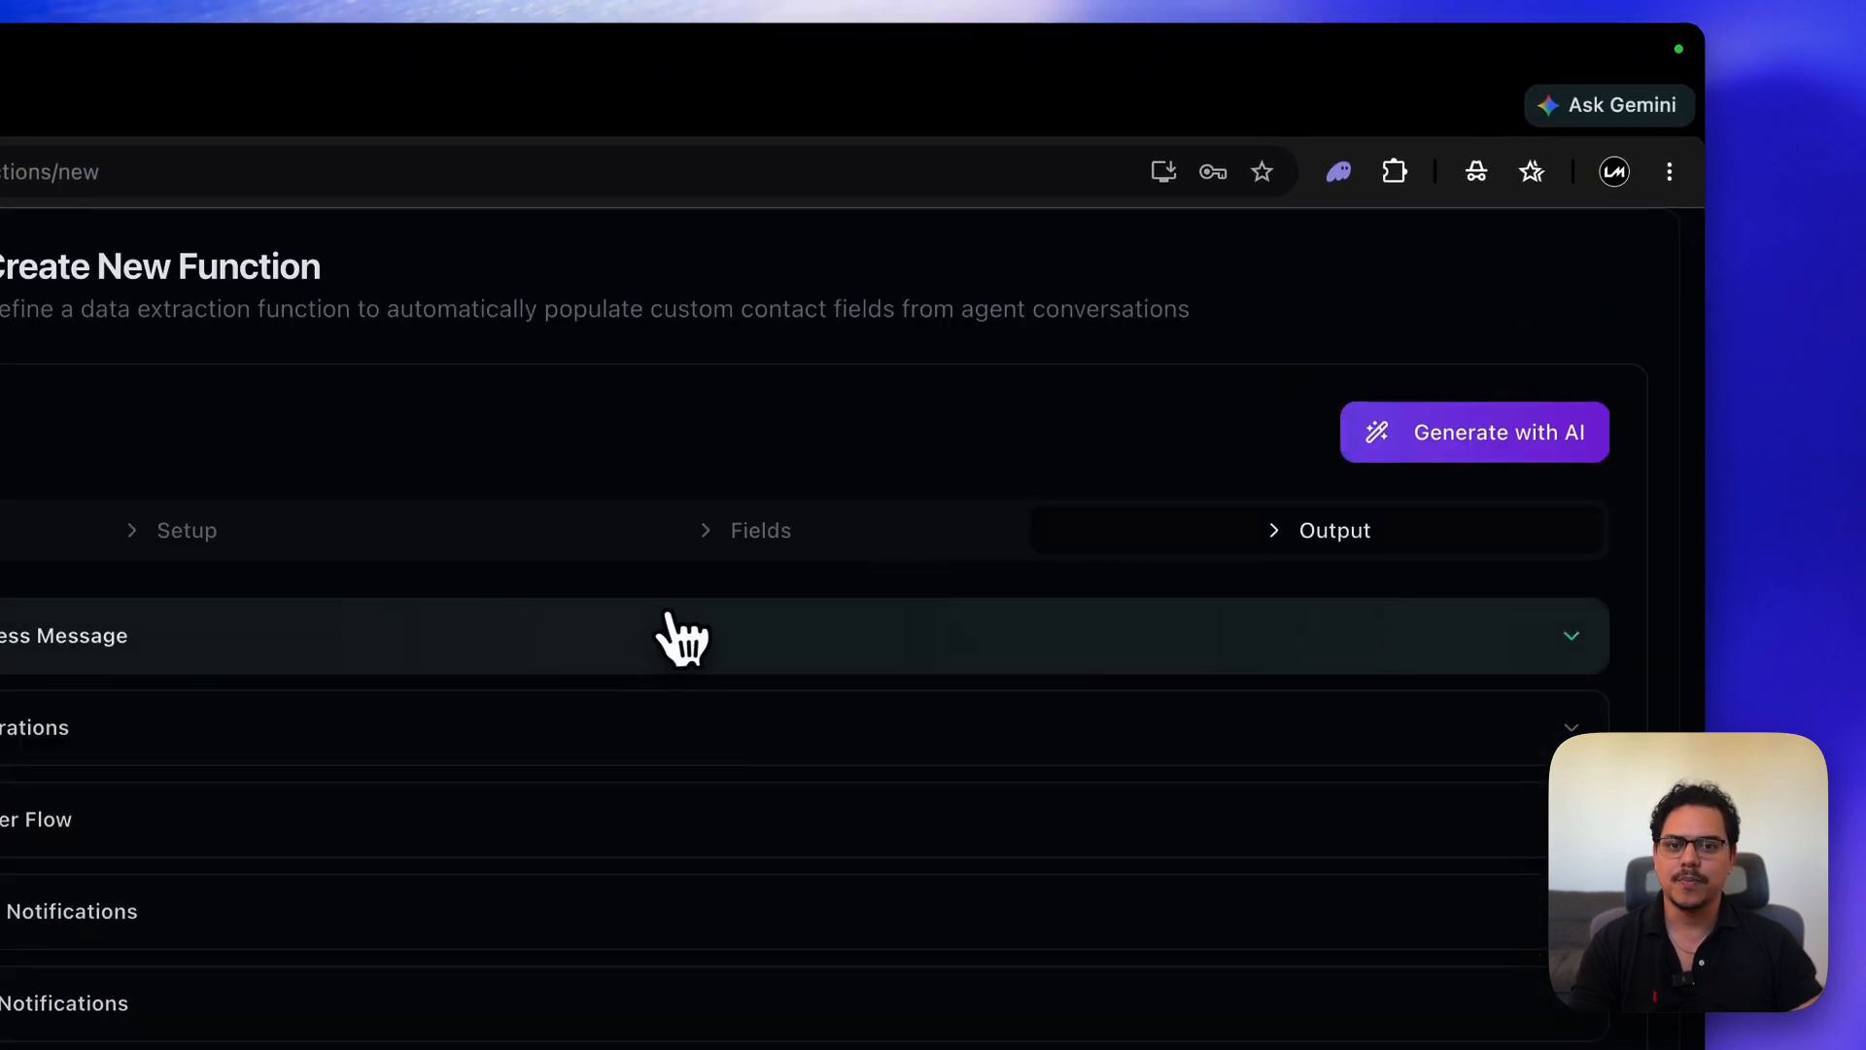
# - Expand the Google Sheets Sync section in the function's Output step
pyautogui.scroll(-3, 687, 638)
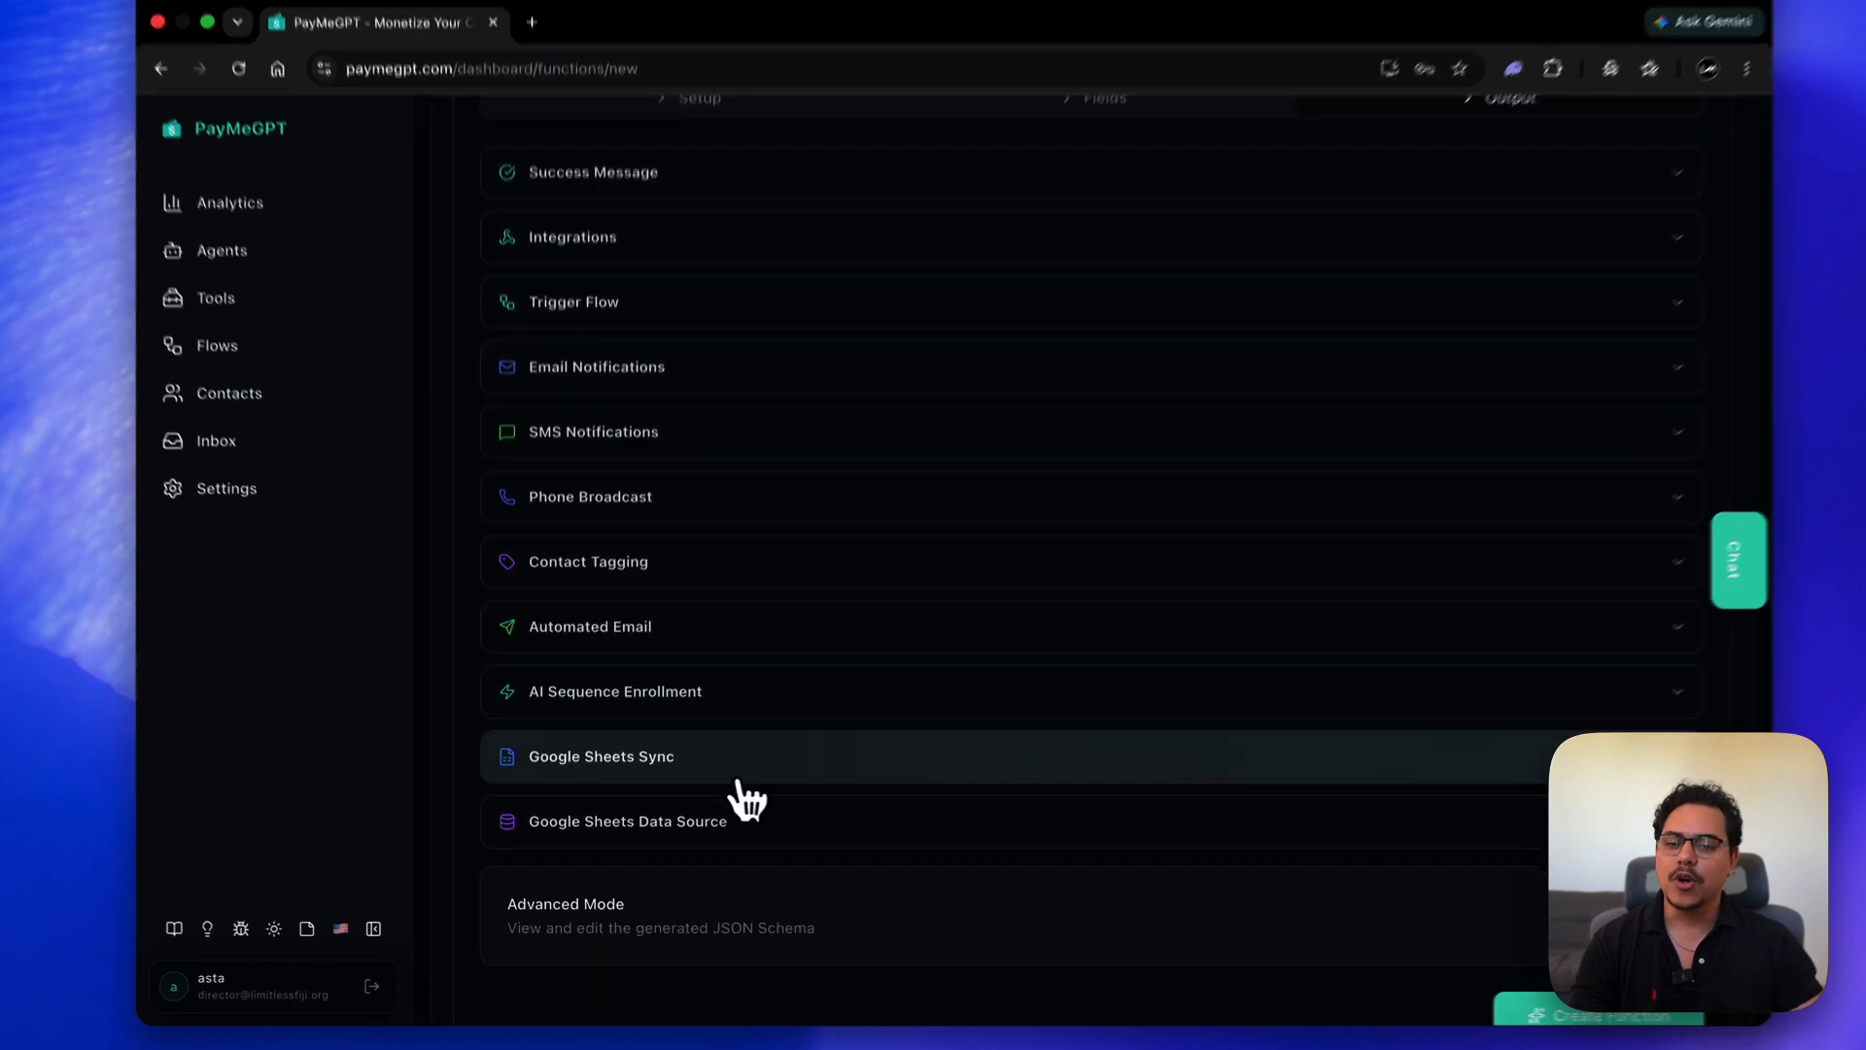
pyautogui.click(741, 776)
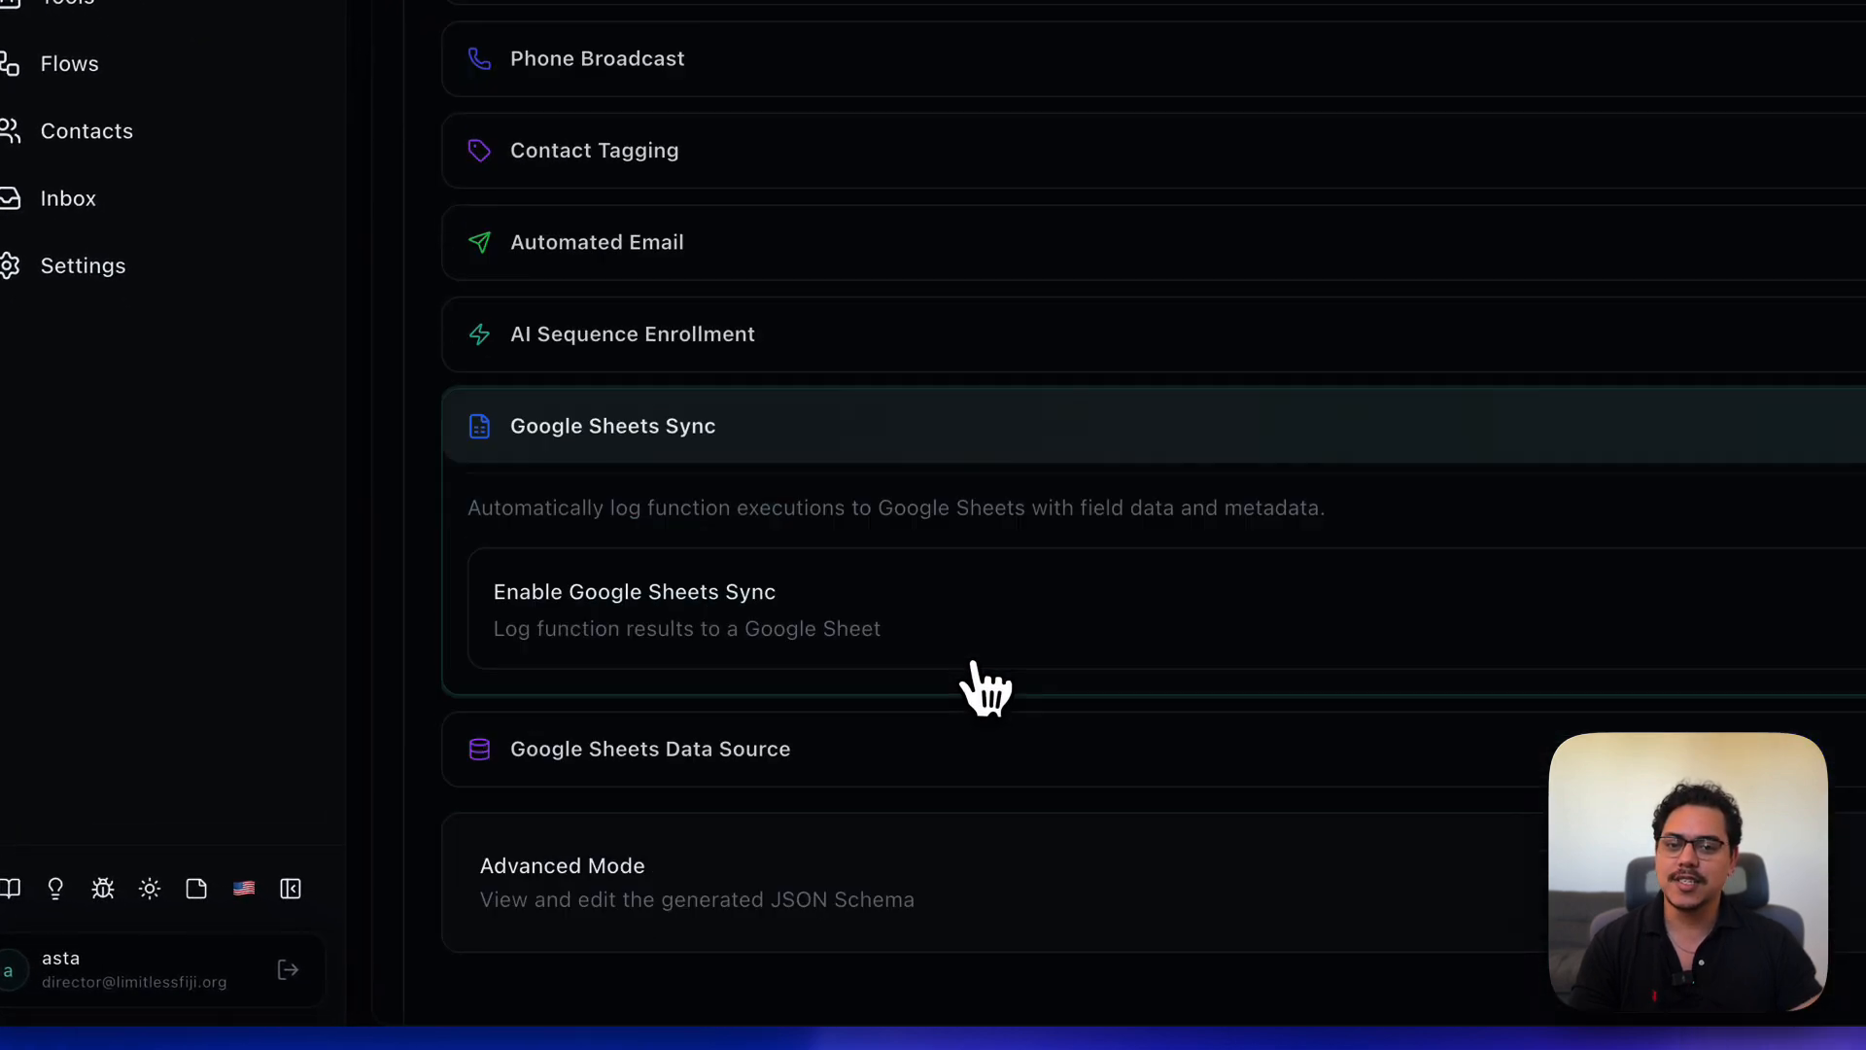
pyautogui.click(939, 671)
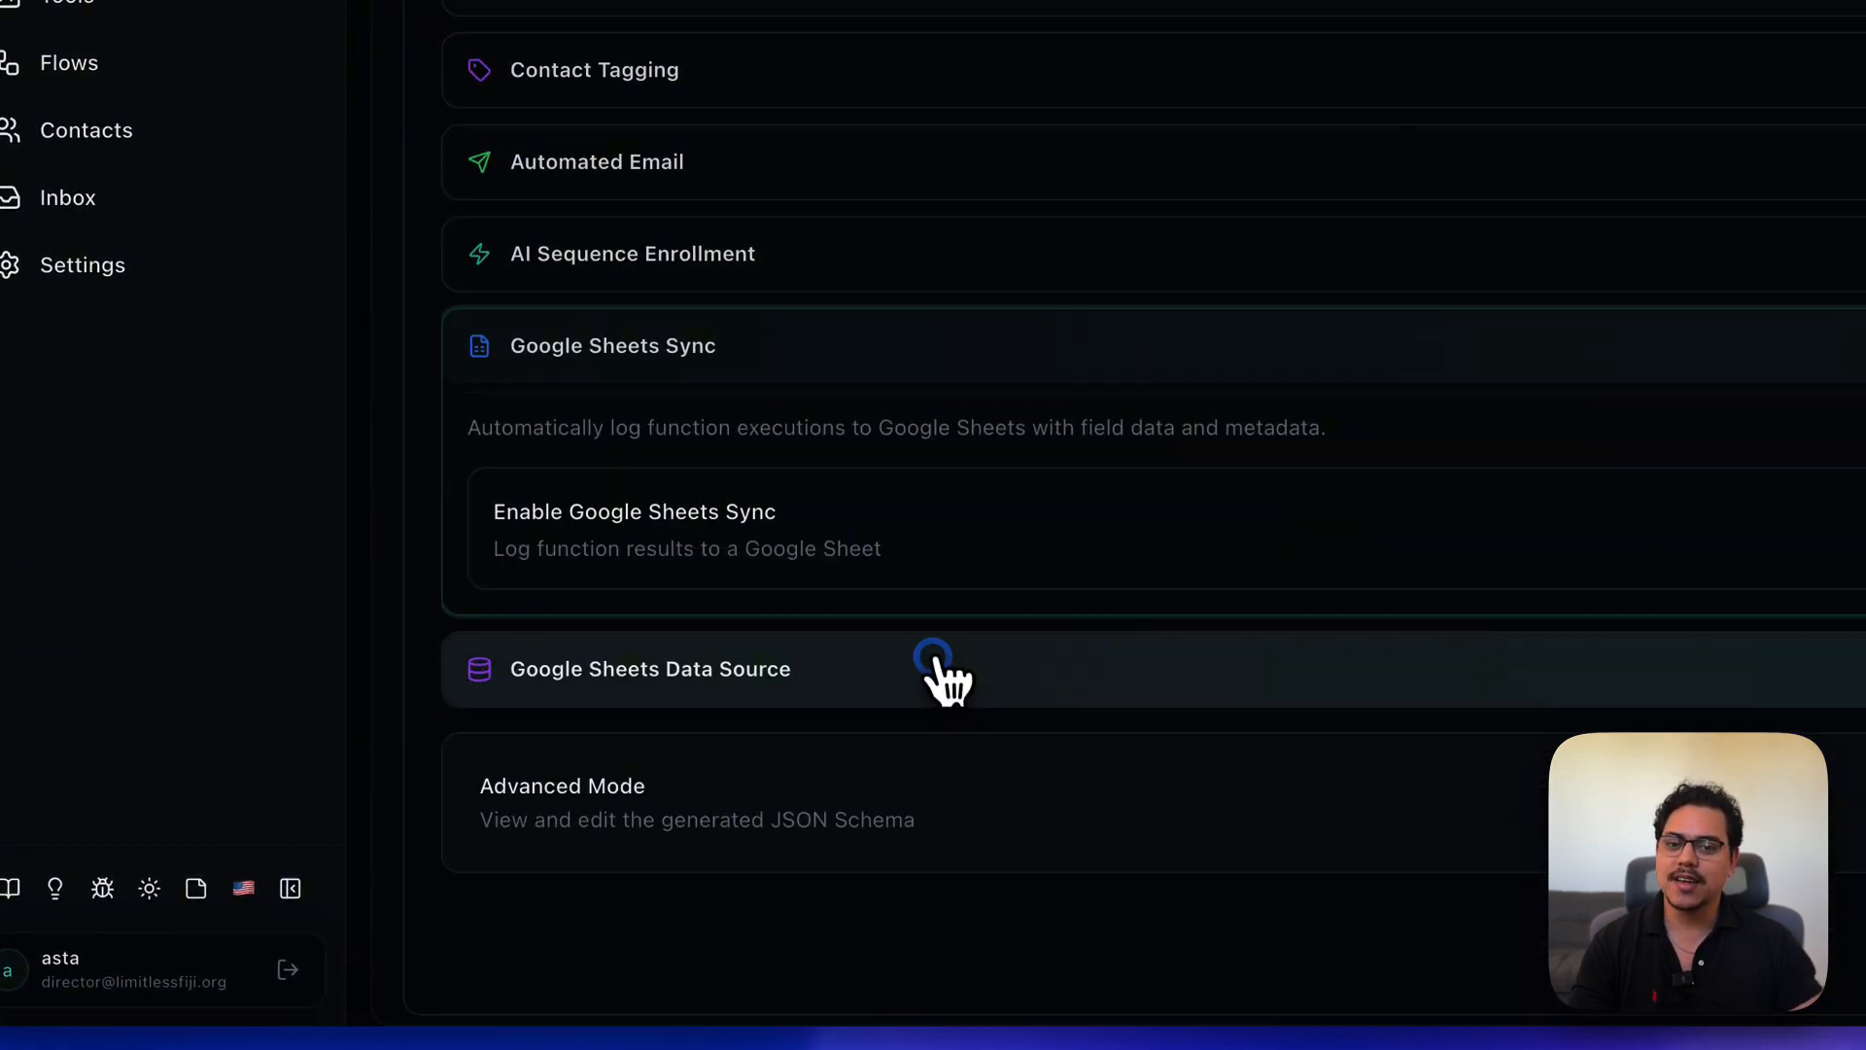
pyautogui.click(937, 368)
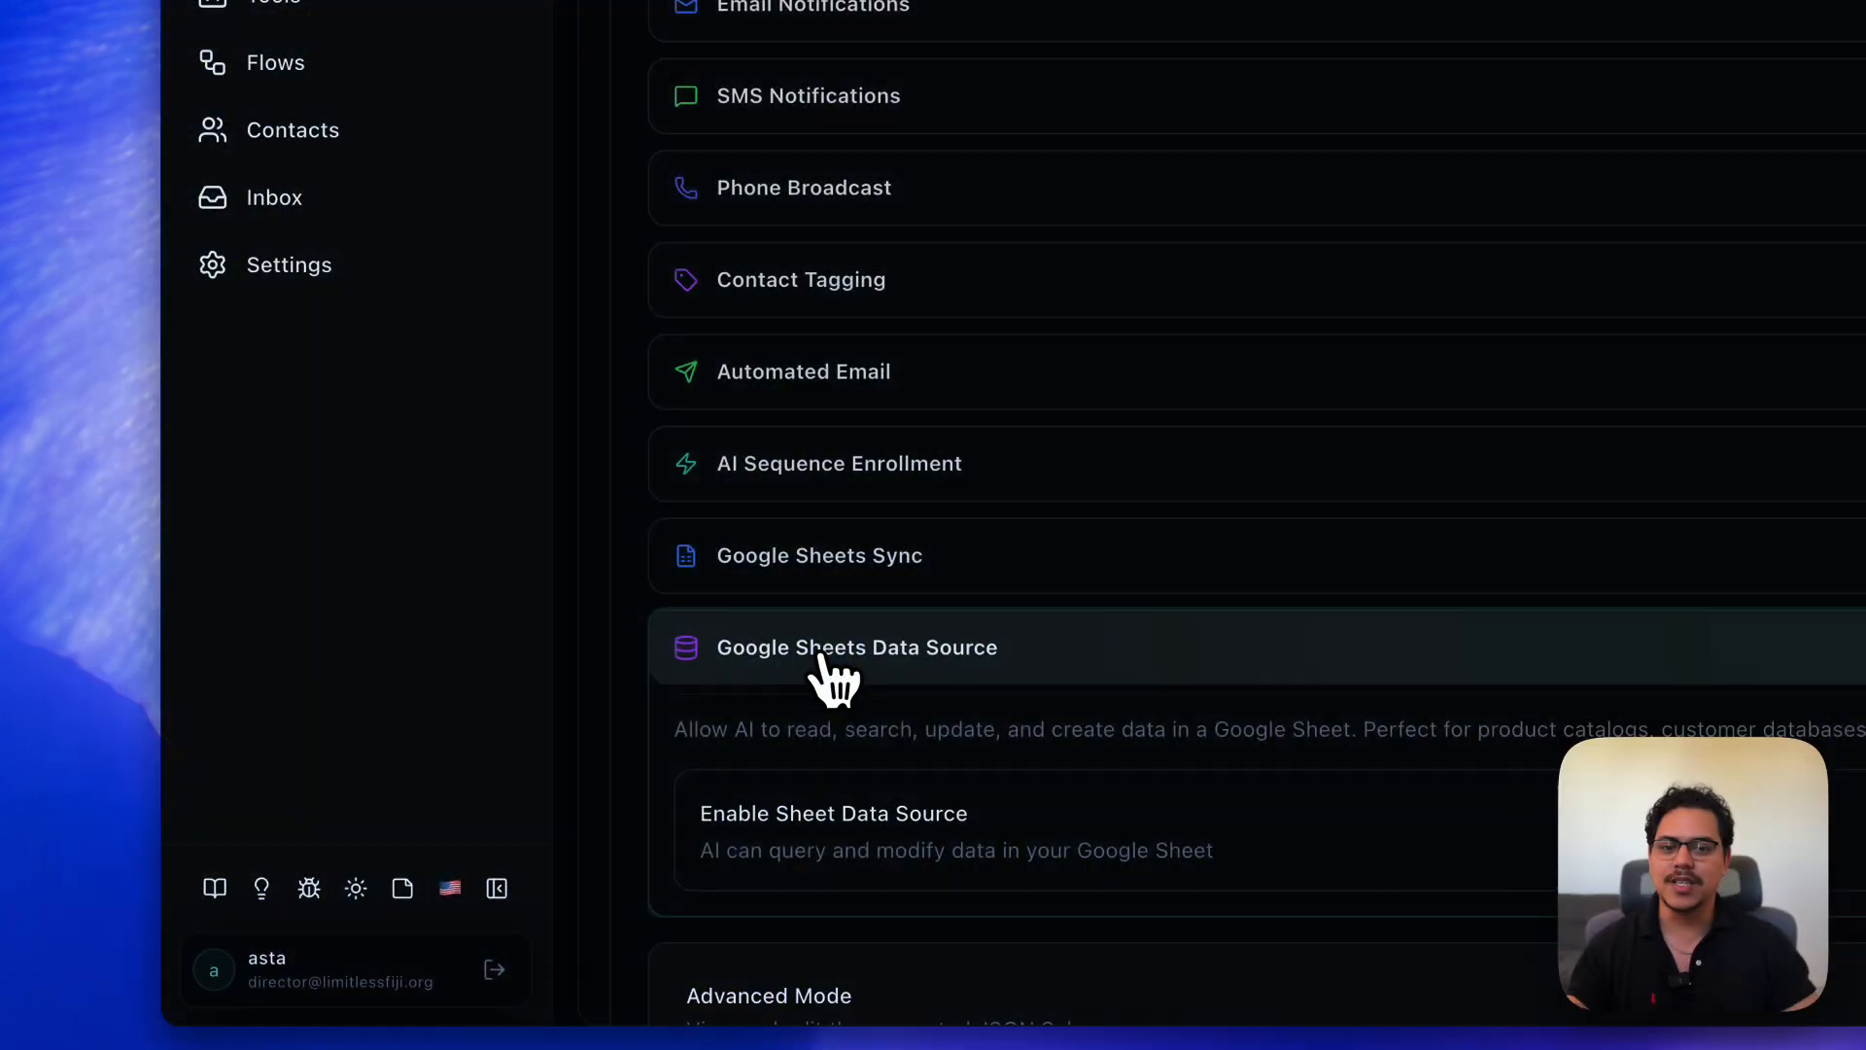
pyautogui.scroll(-2, 822, 658)
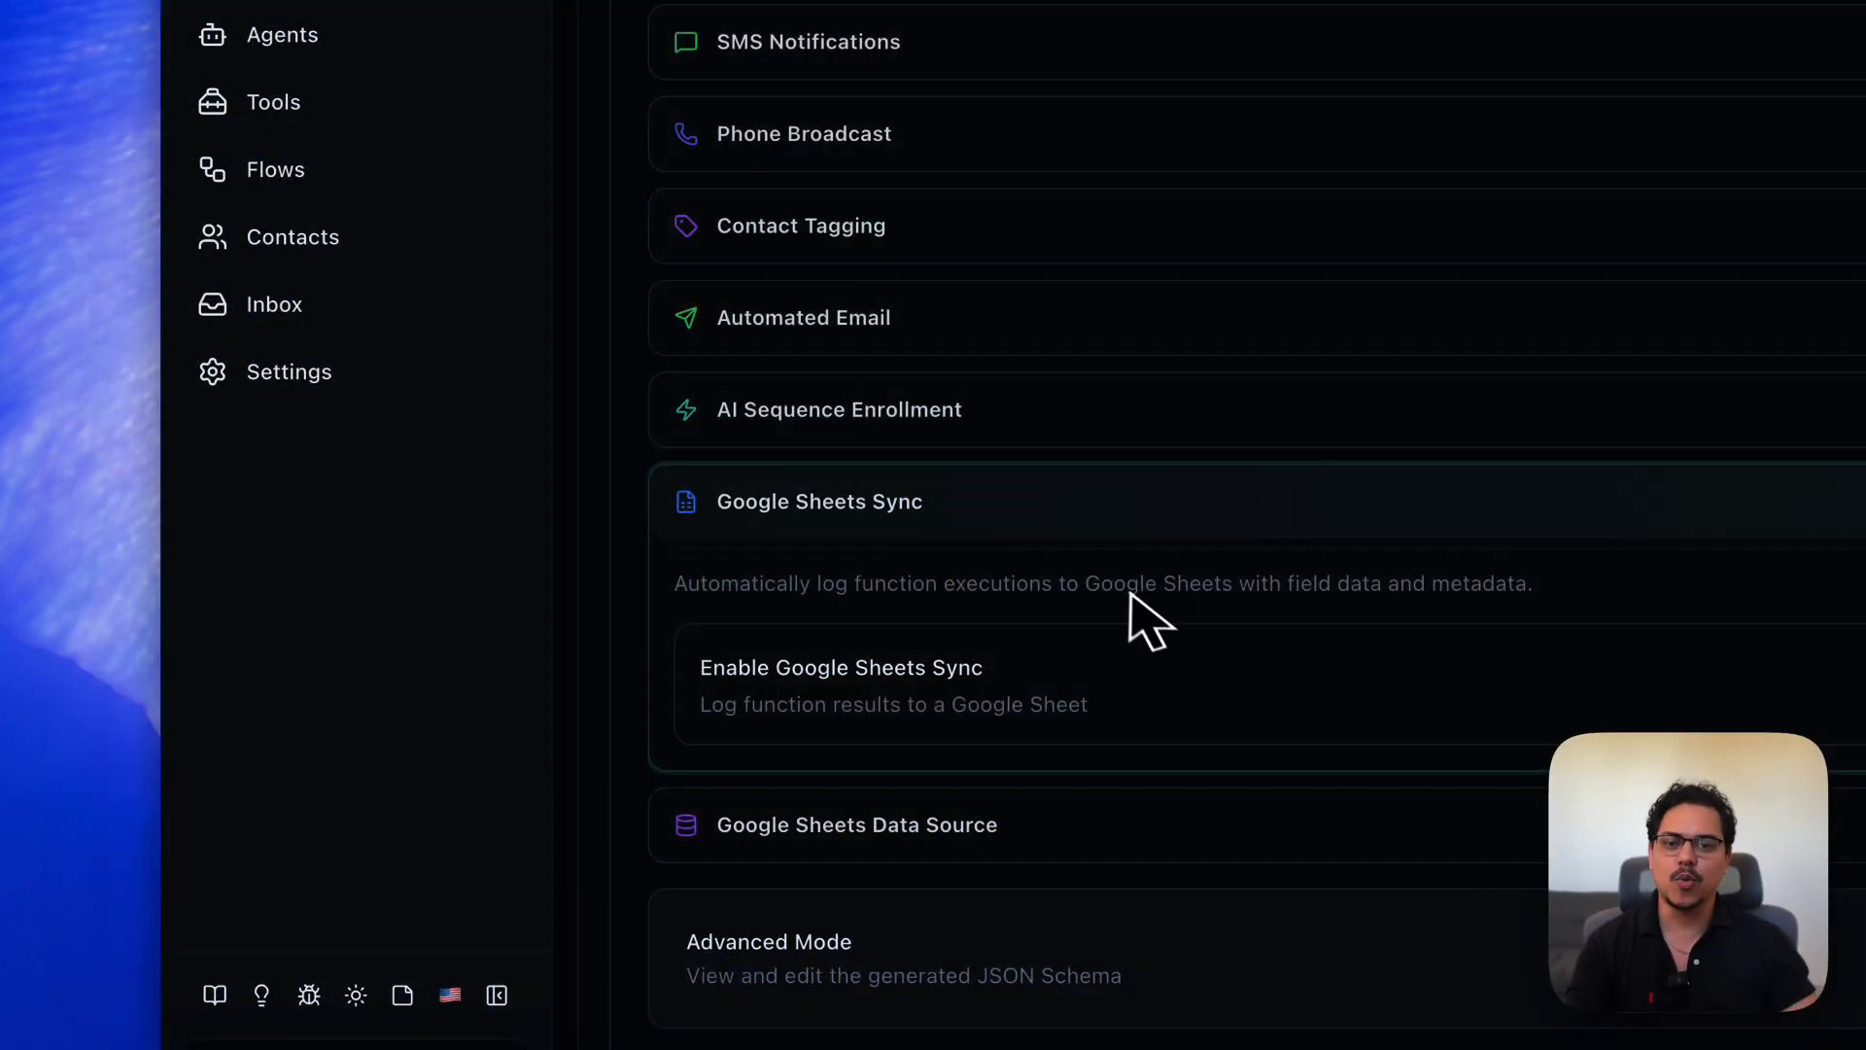
# - Enable Google Sheets Sync to a new sheet 'Google sheet email collection' and create the function
pyautogui.click(1549, 605)
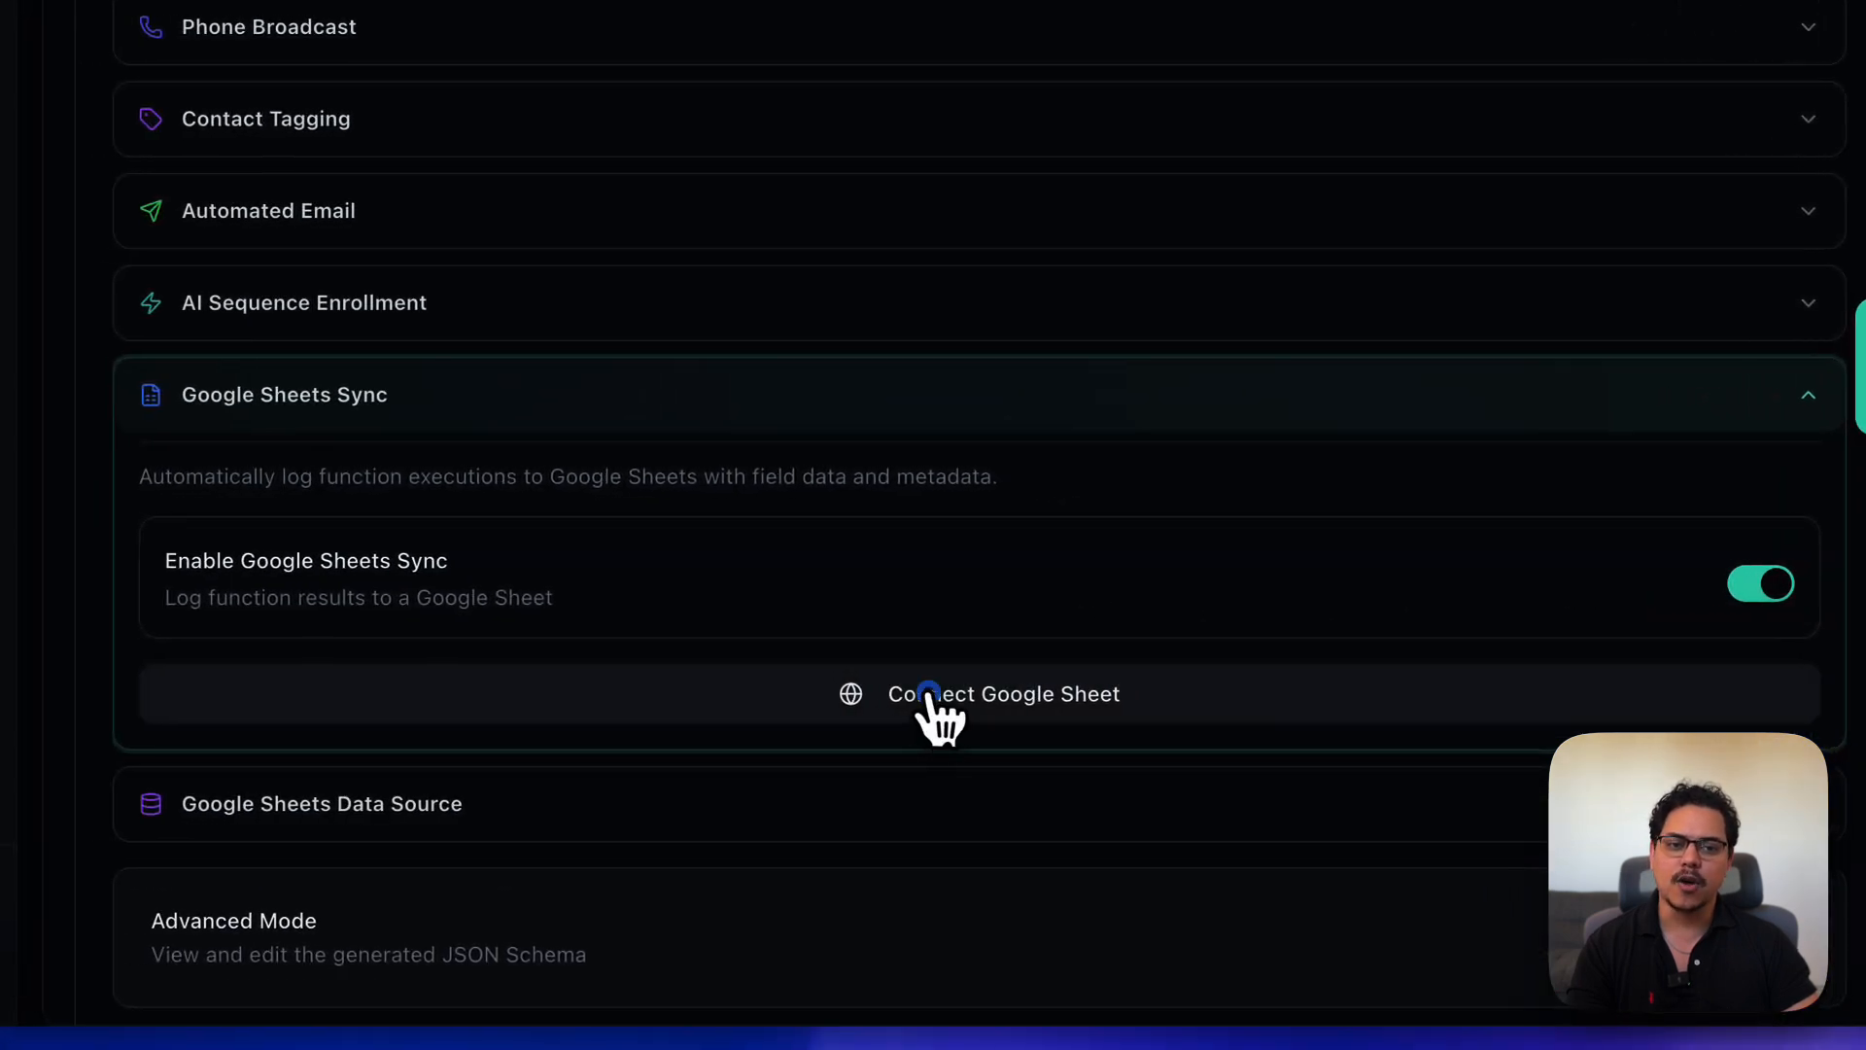
pyautogui.click(768, 696)
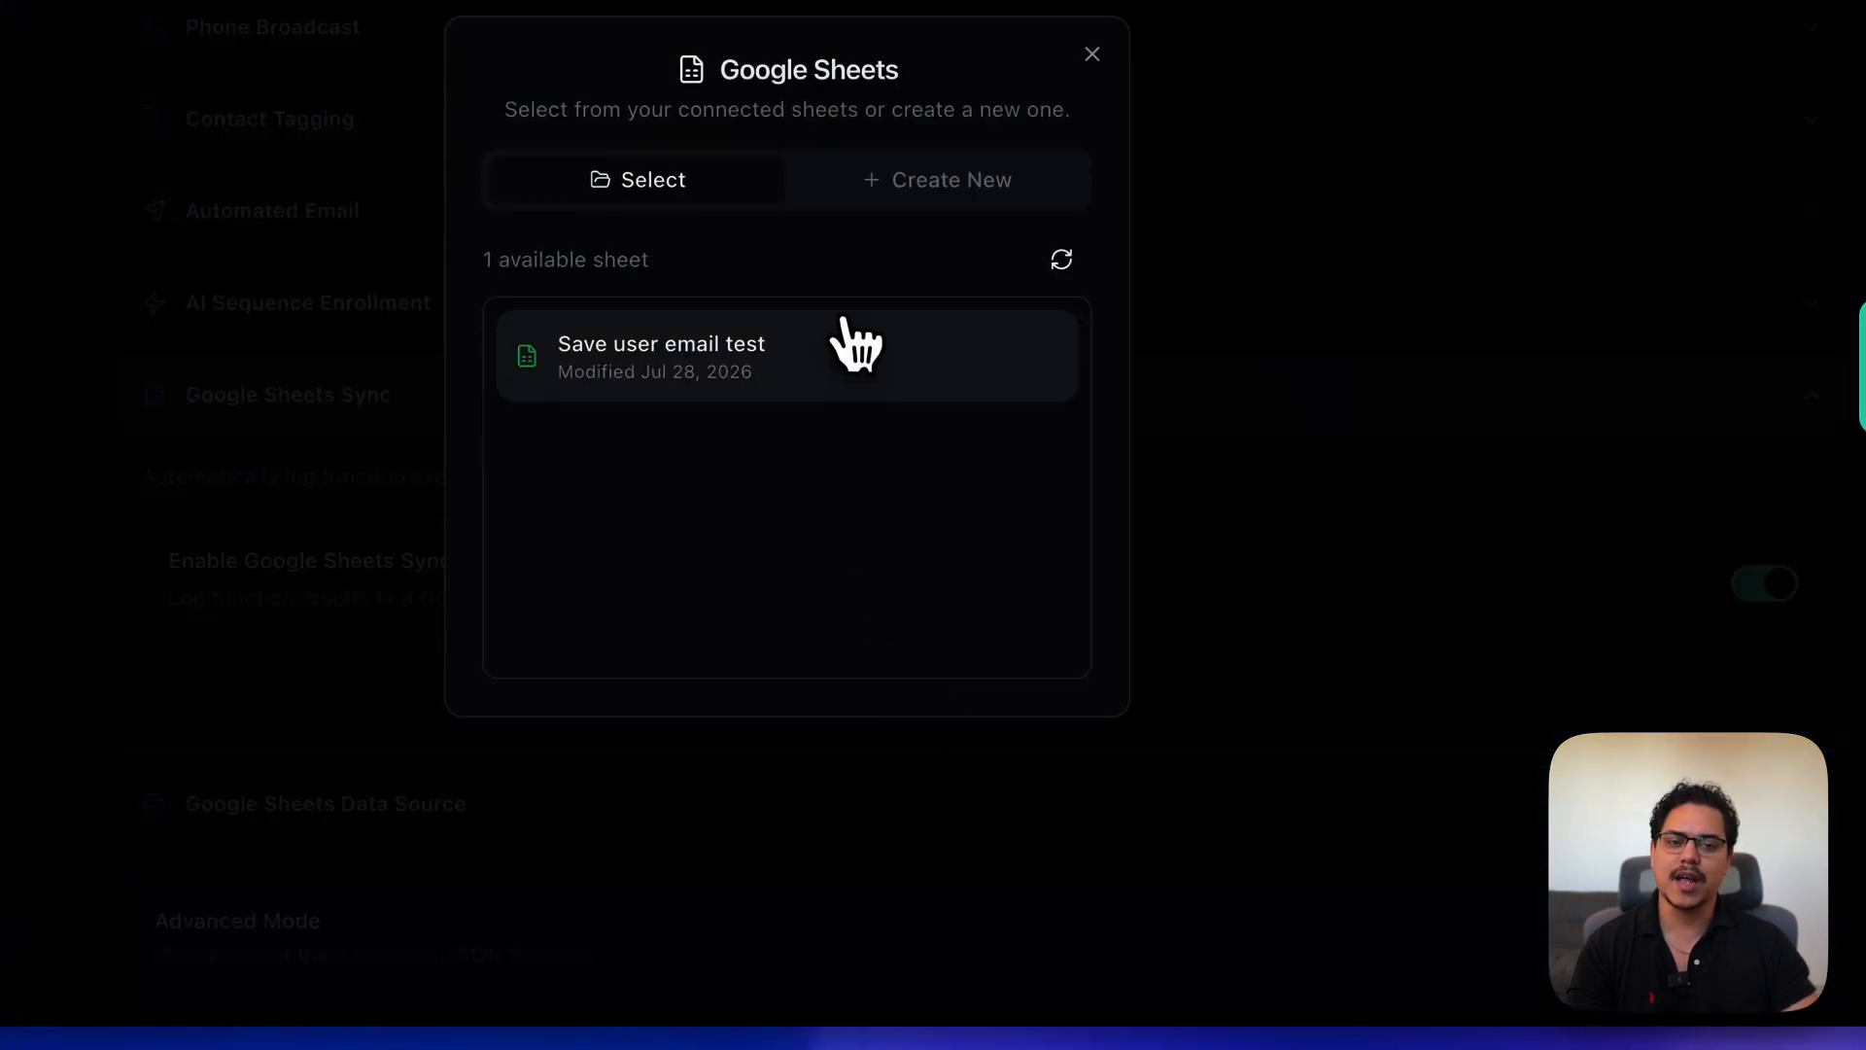
pyautogui.click(938, 180)
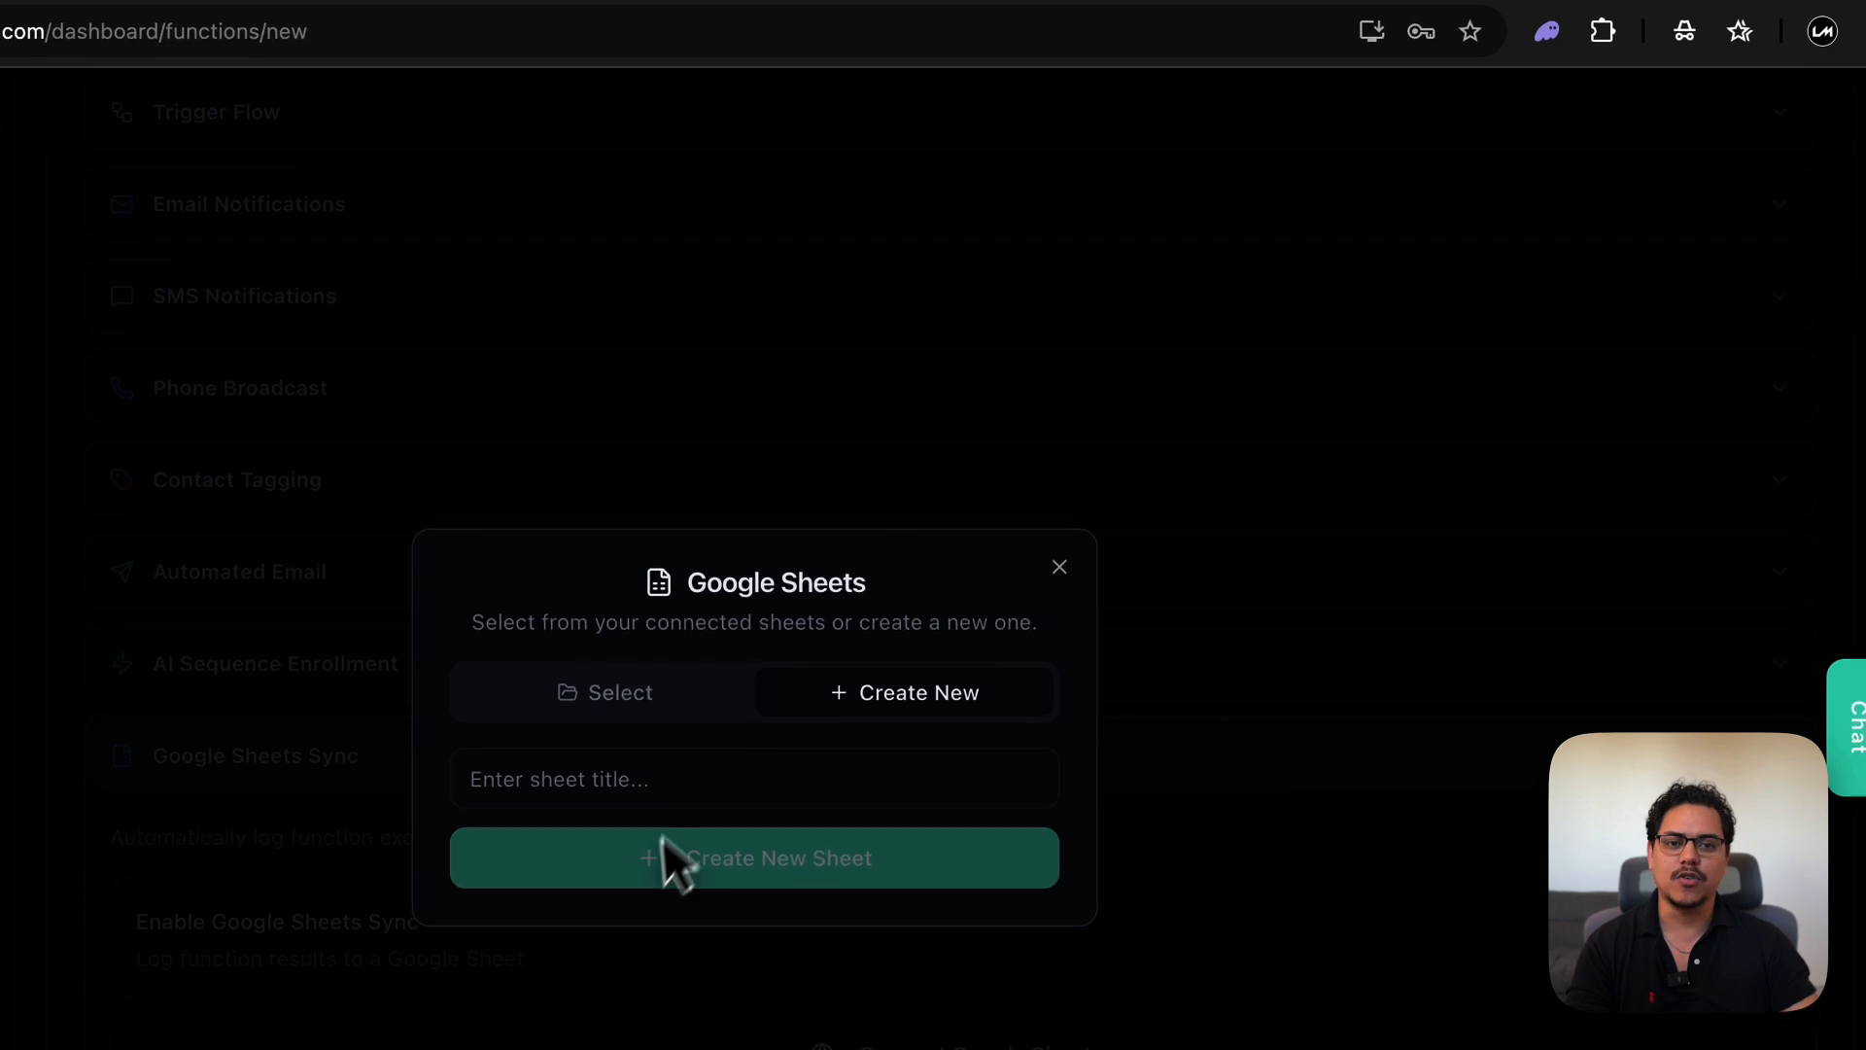
pyautogui.write('Google sheet ')
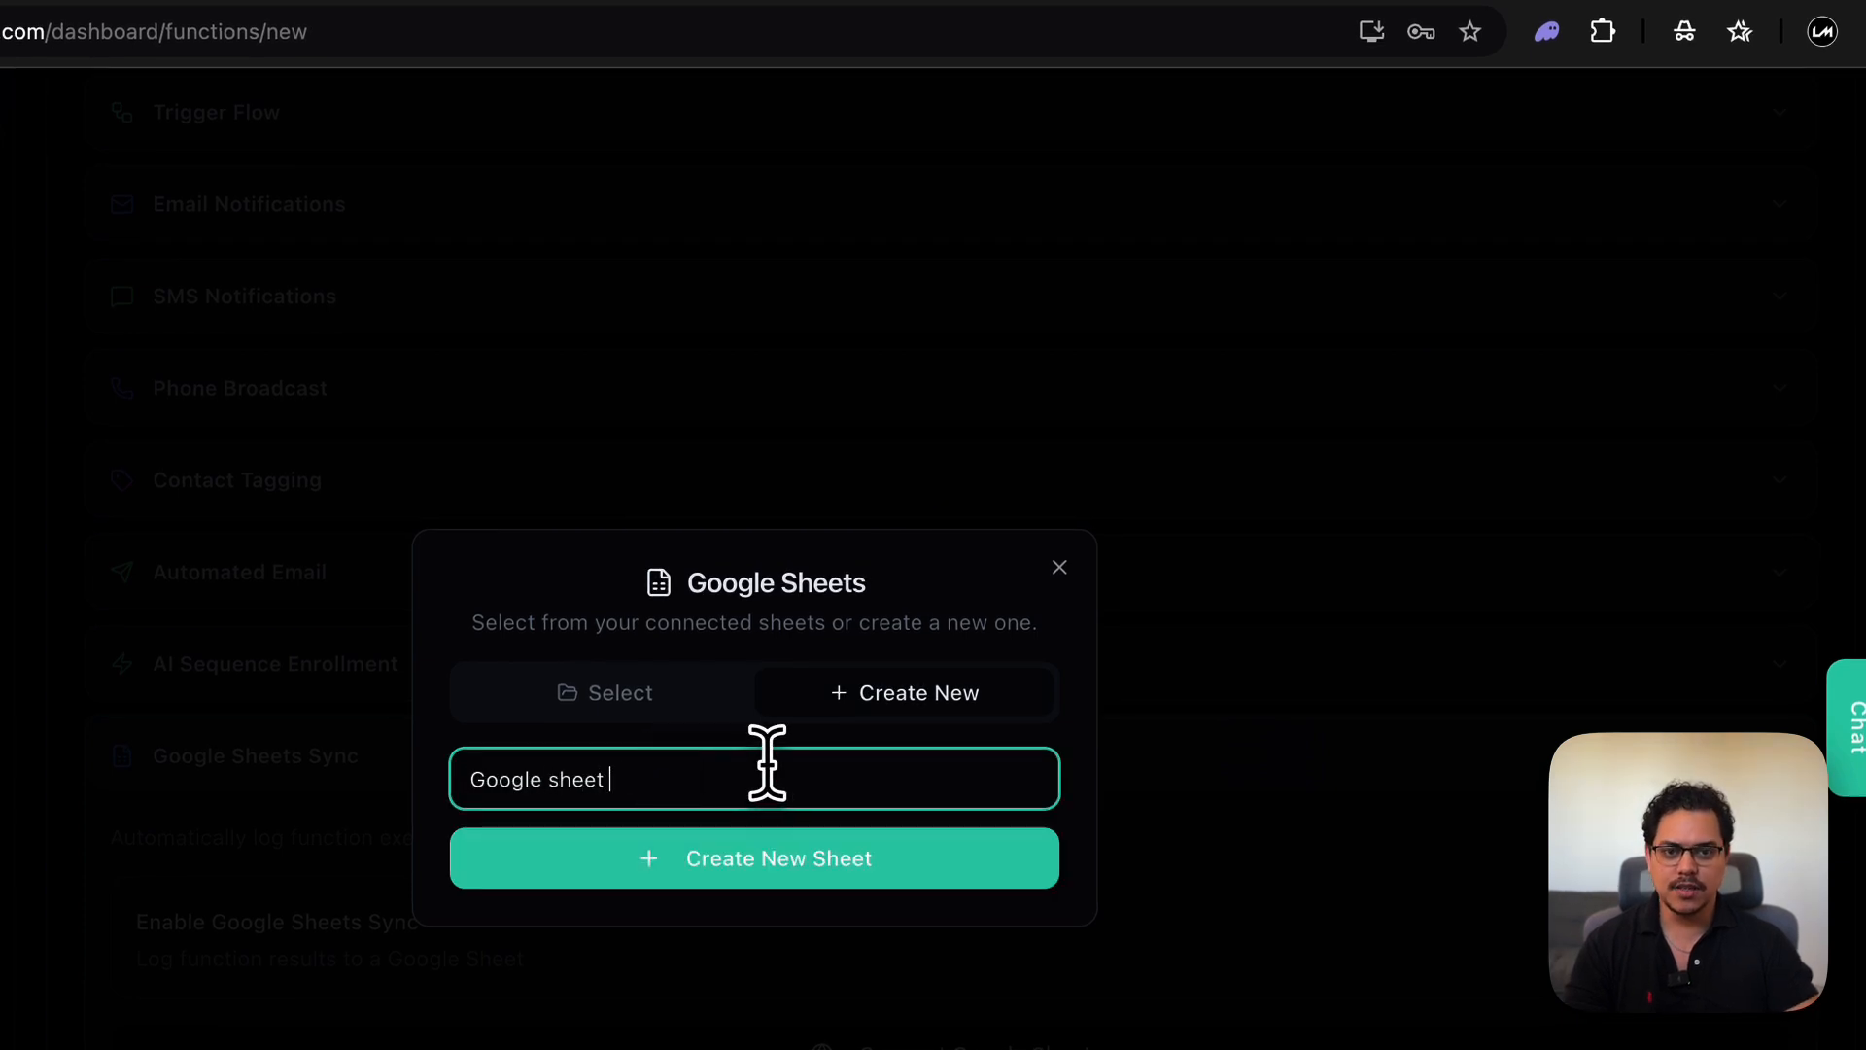
pyautogui.write('email coll')
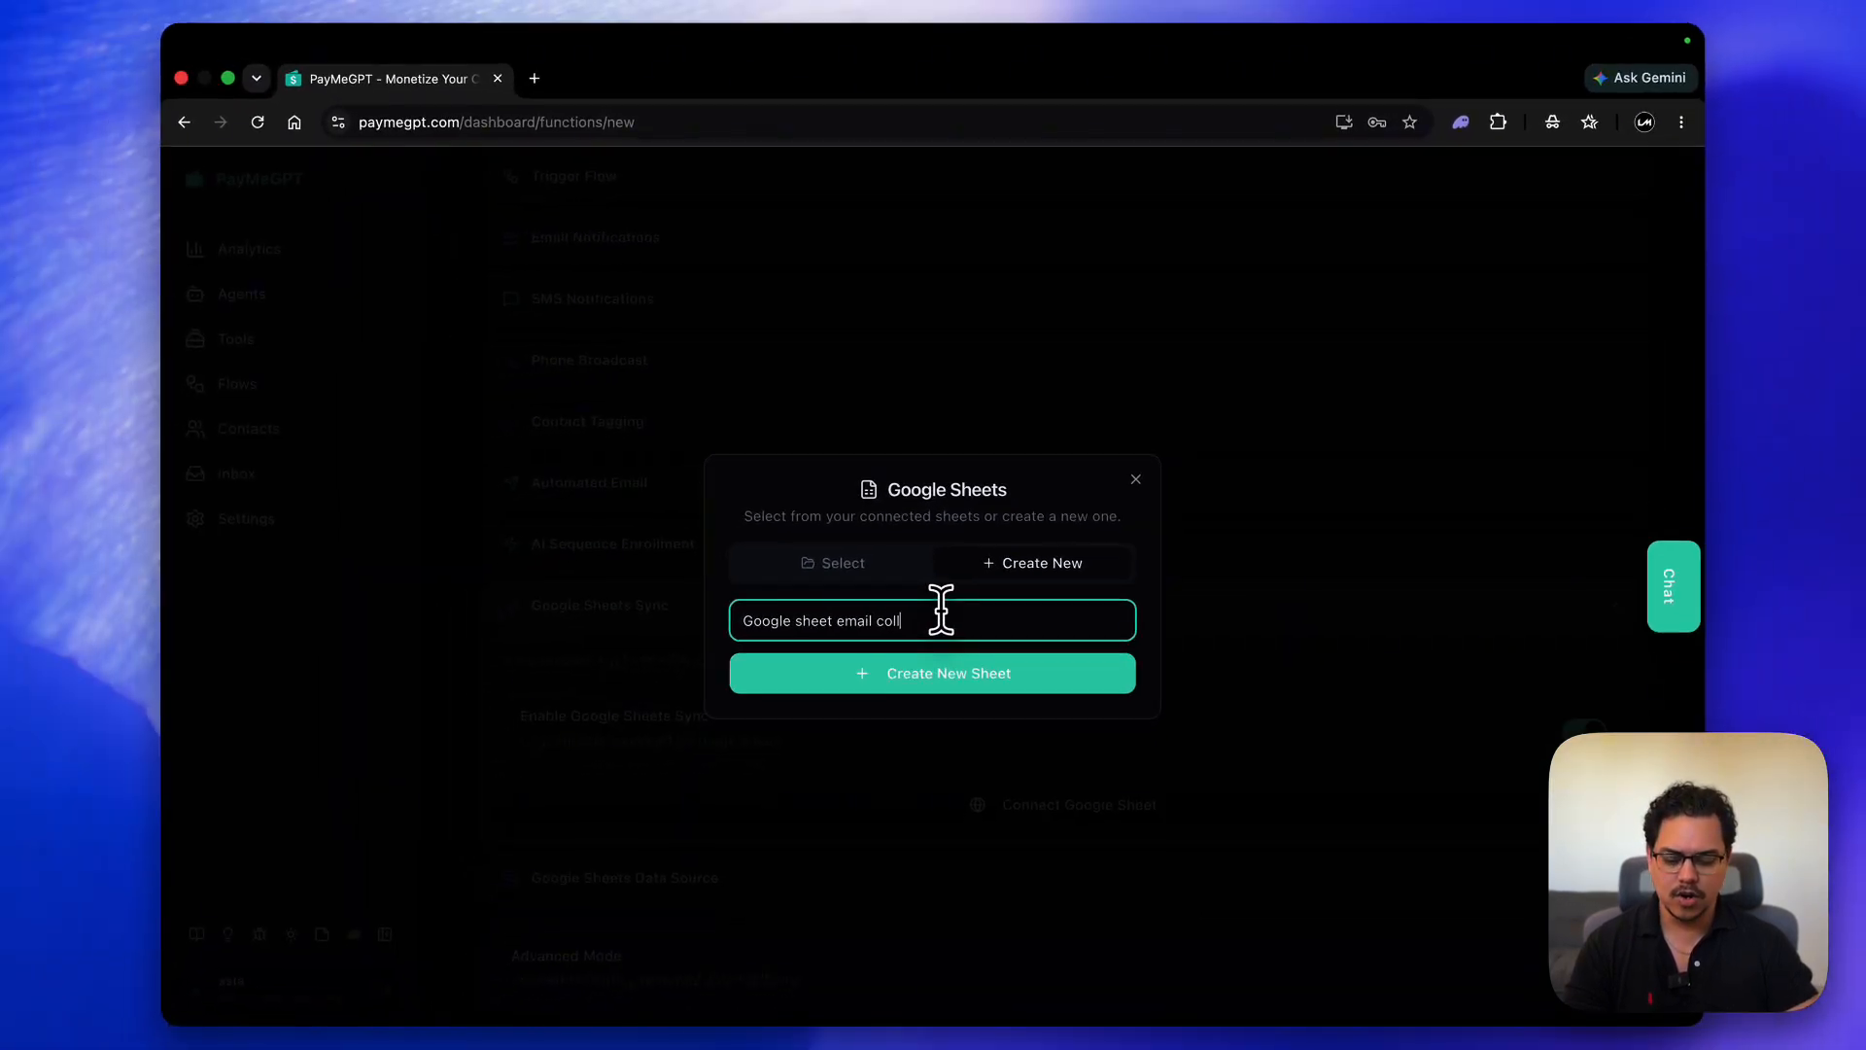
pyautogui.write('ection')
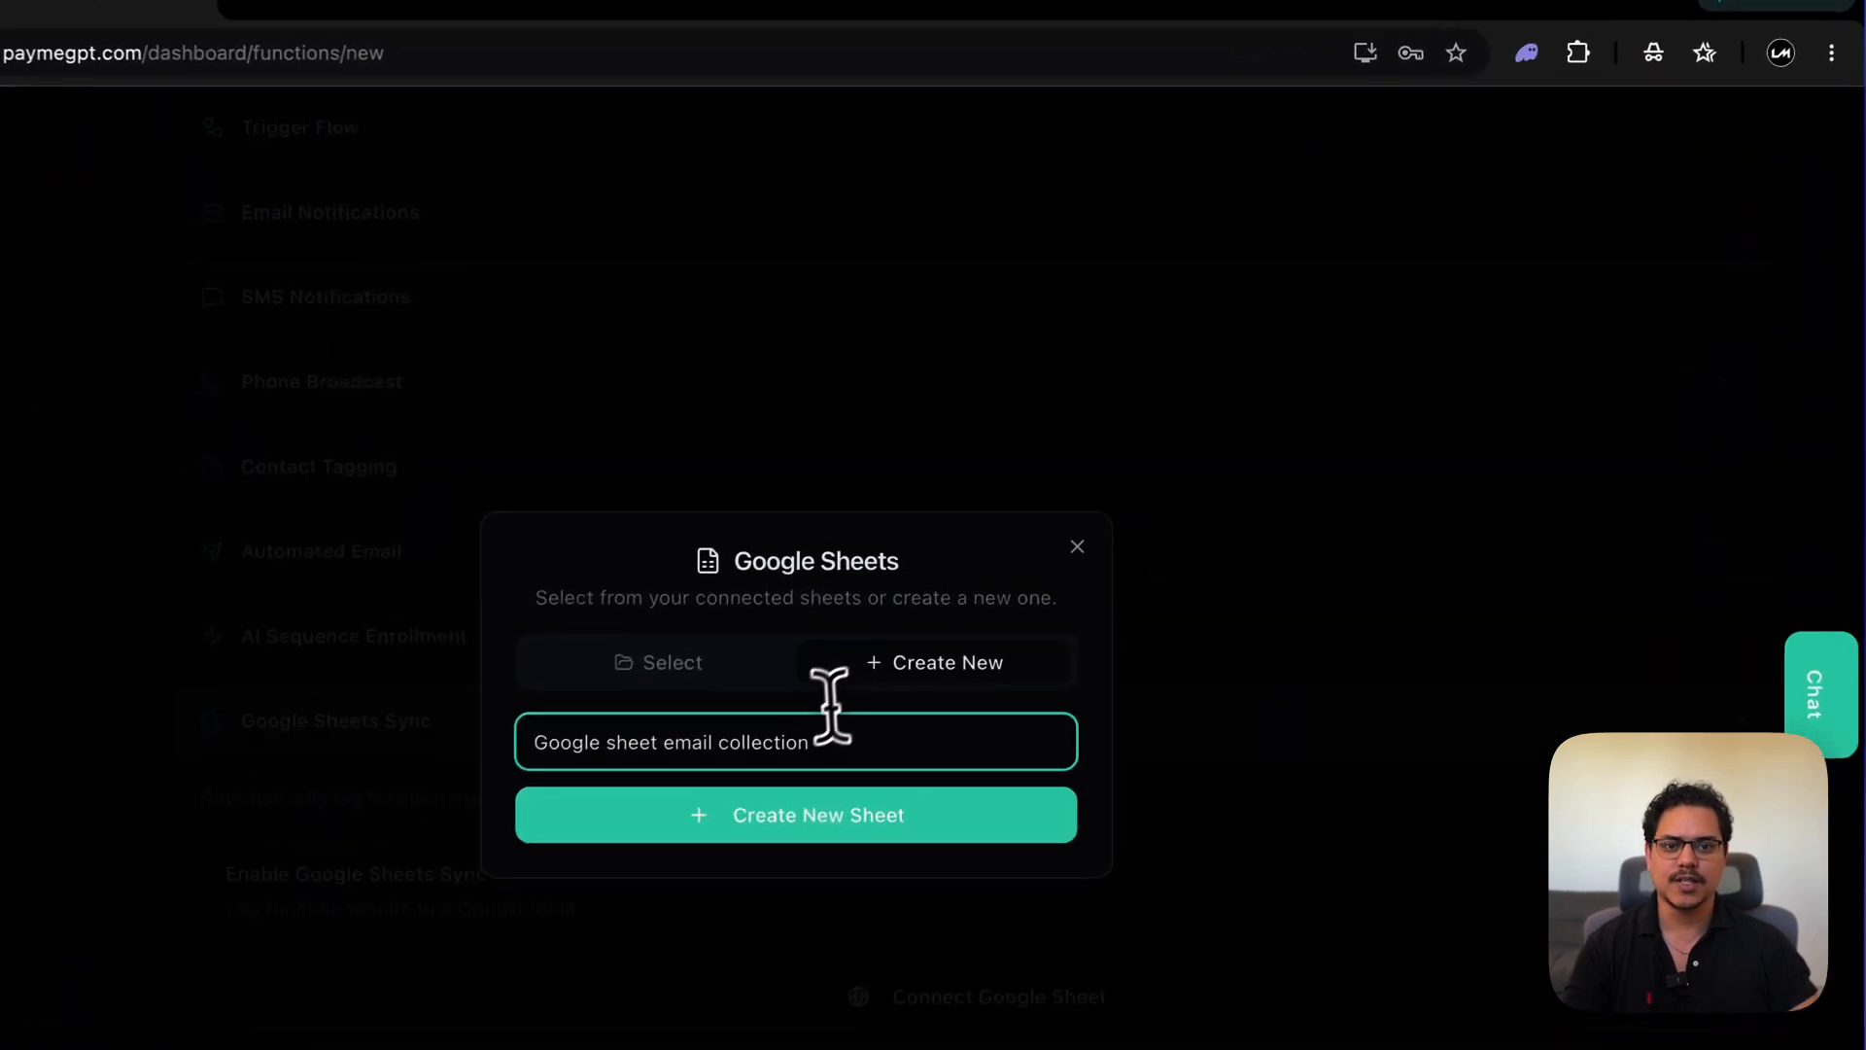
pyautogui.click(1047, 684)
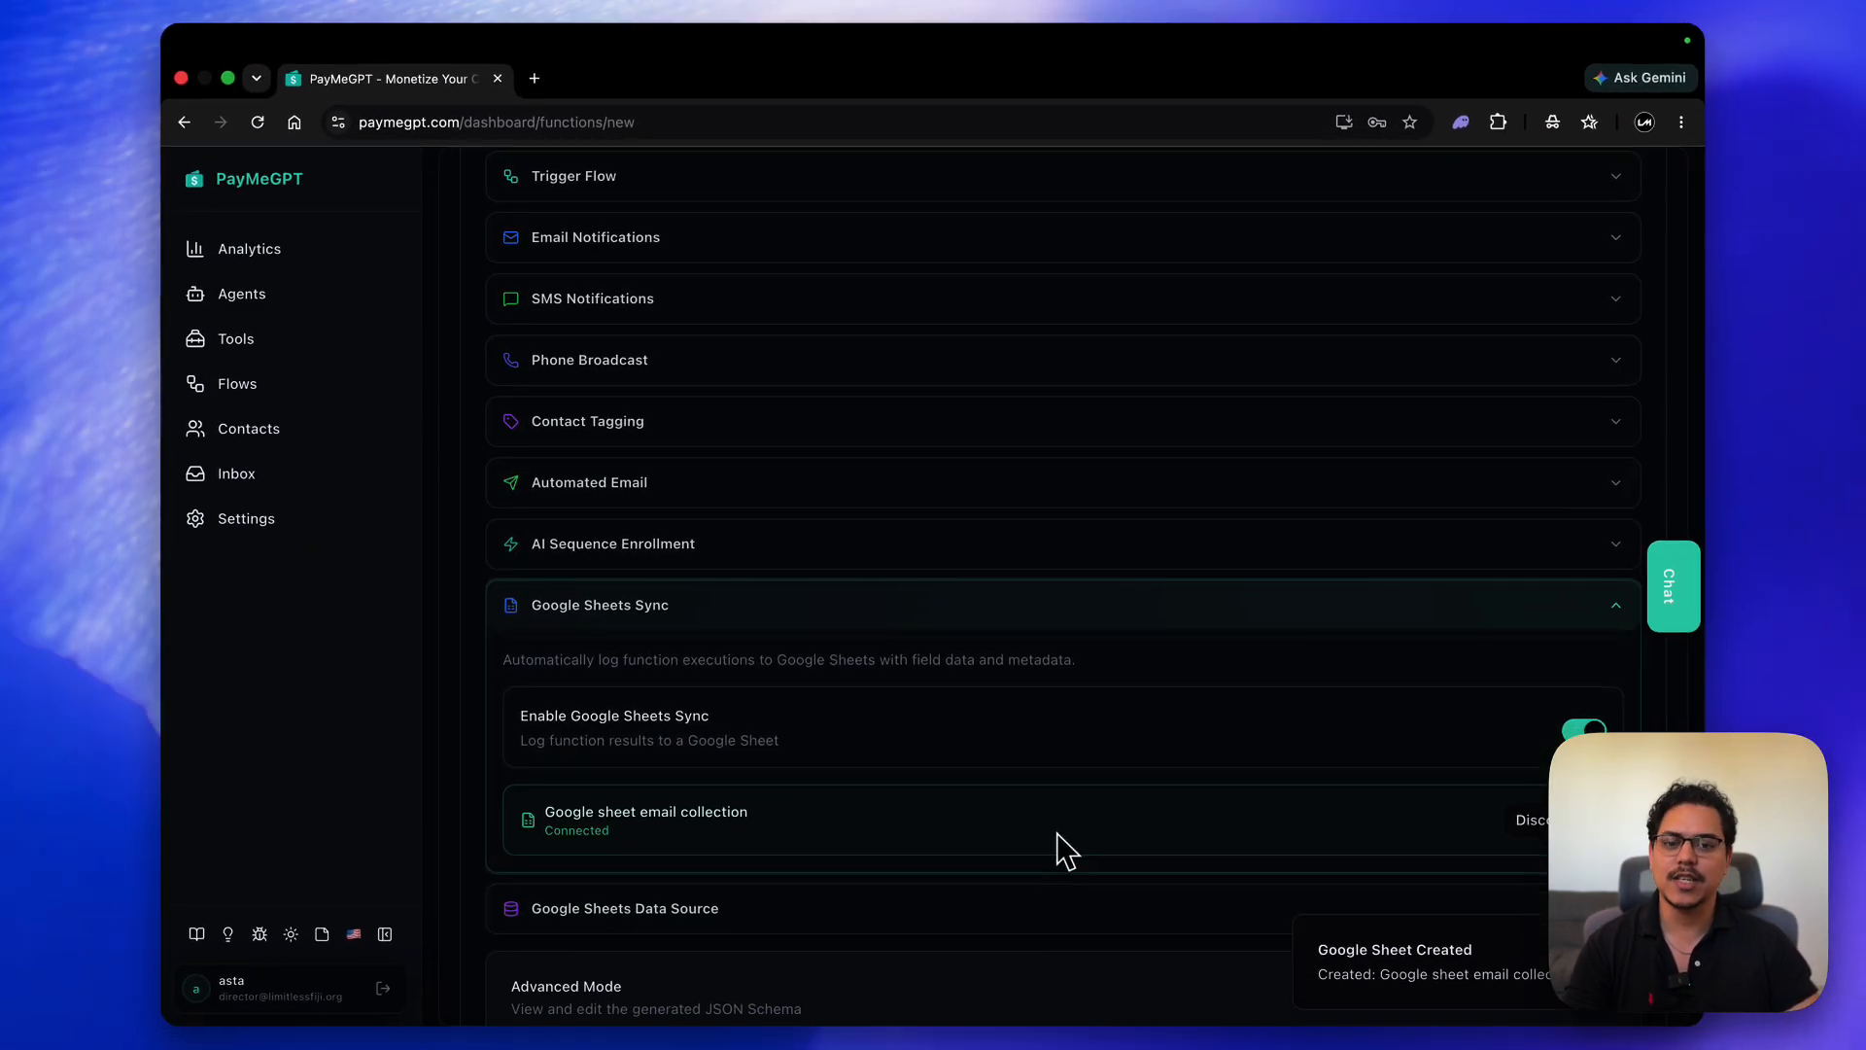
pyautogui.scroll(-2, 1060, 853)
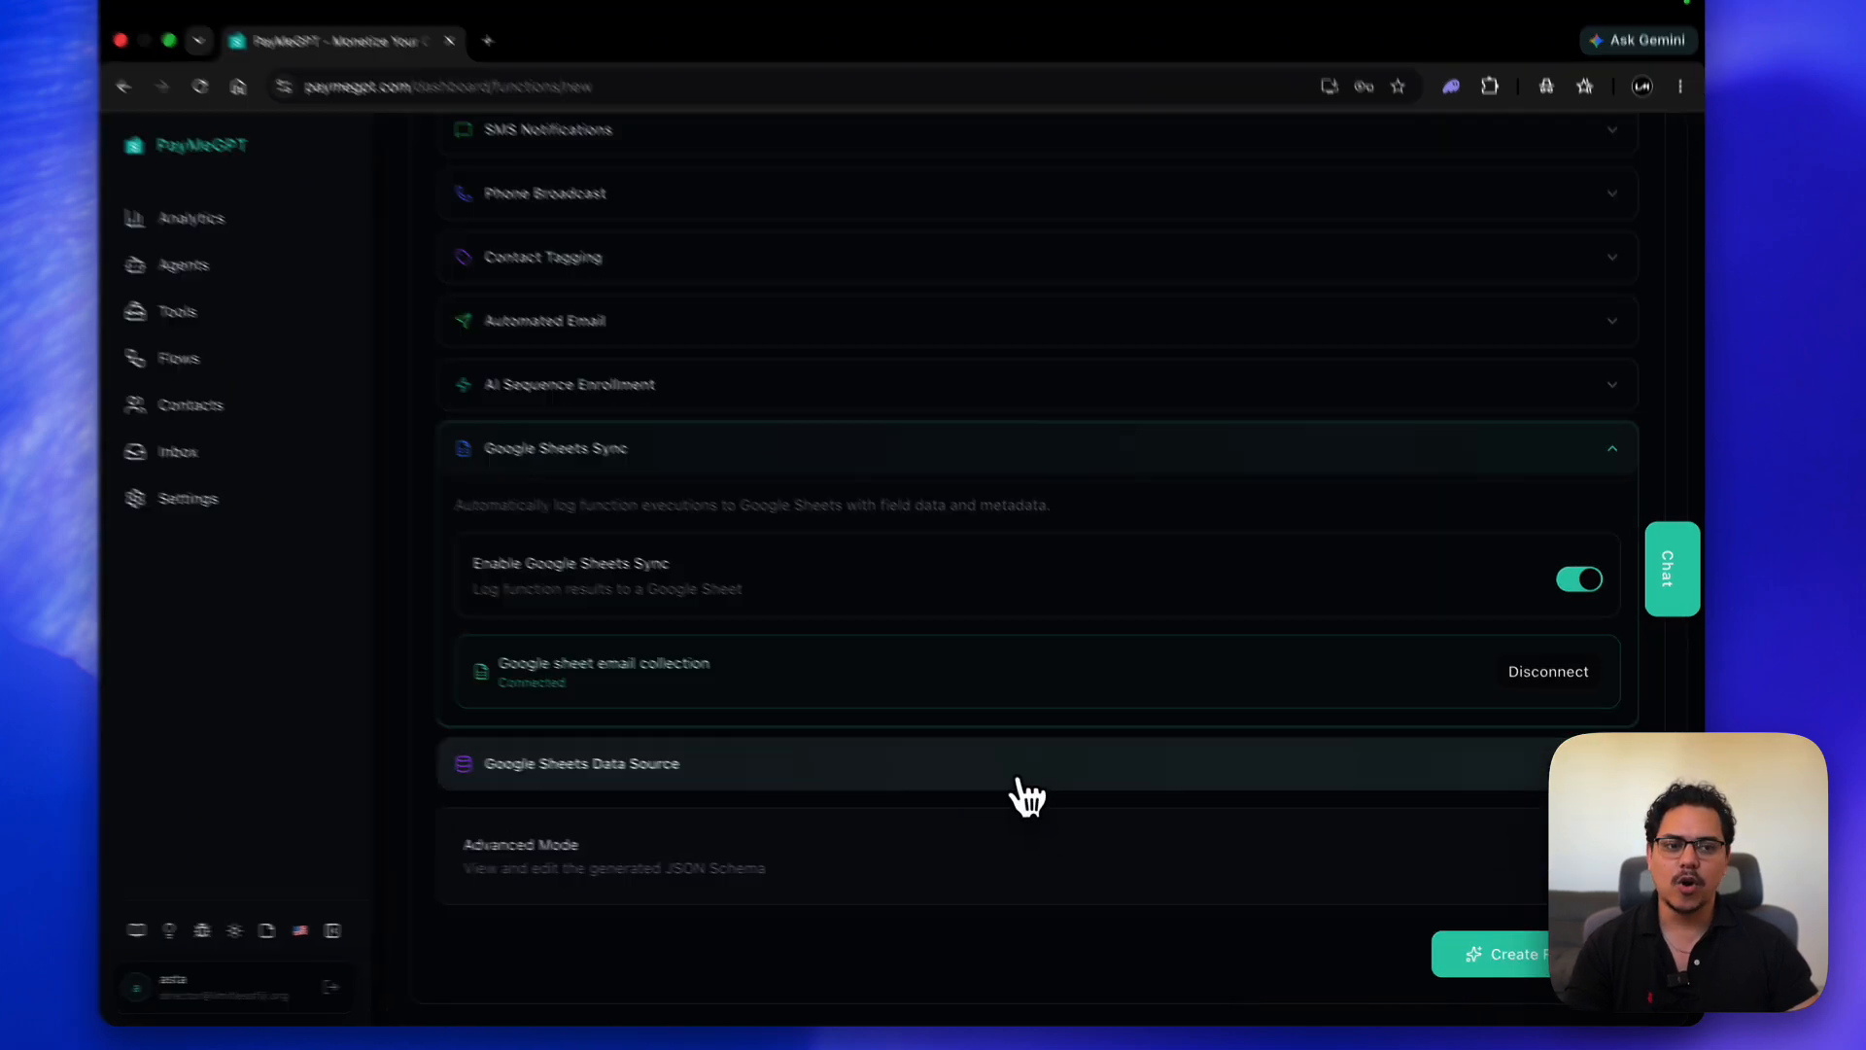
pyautogui.click(1492, 958)
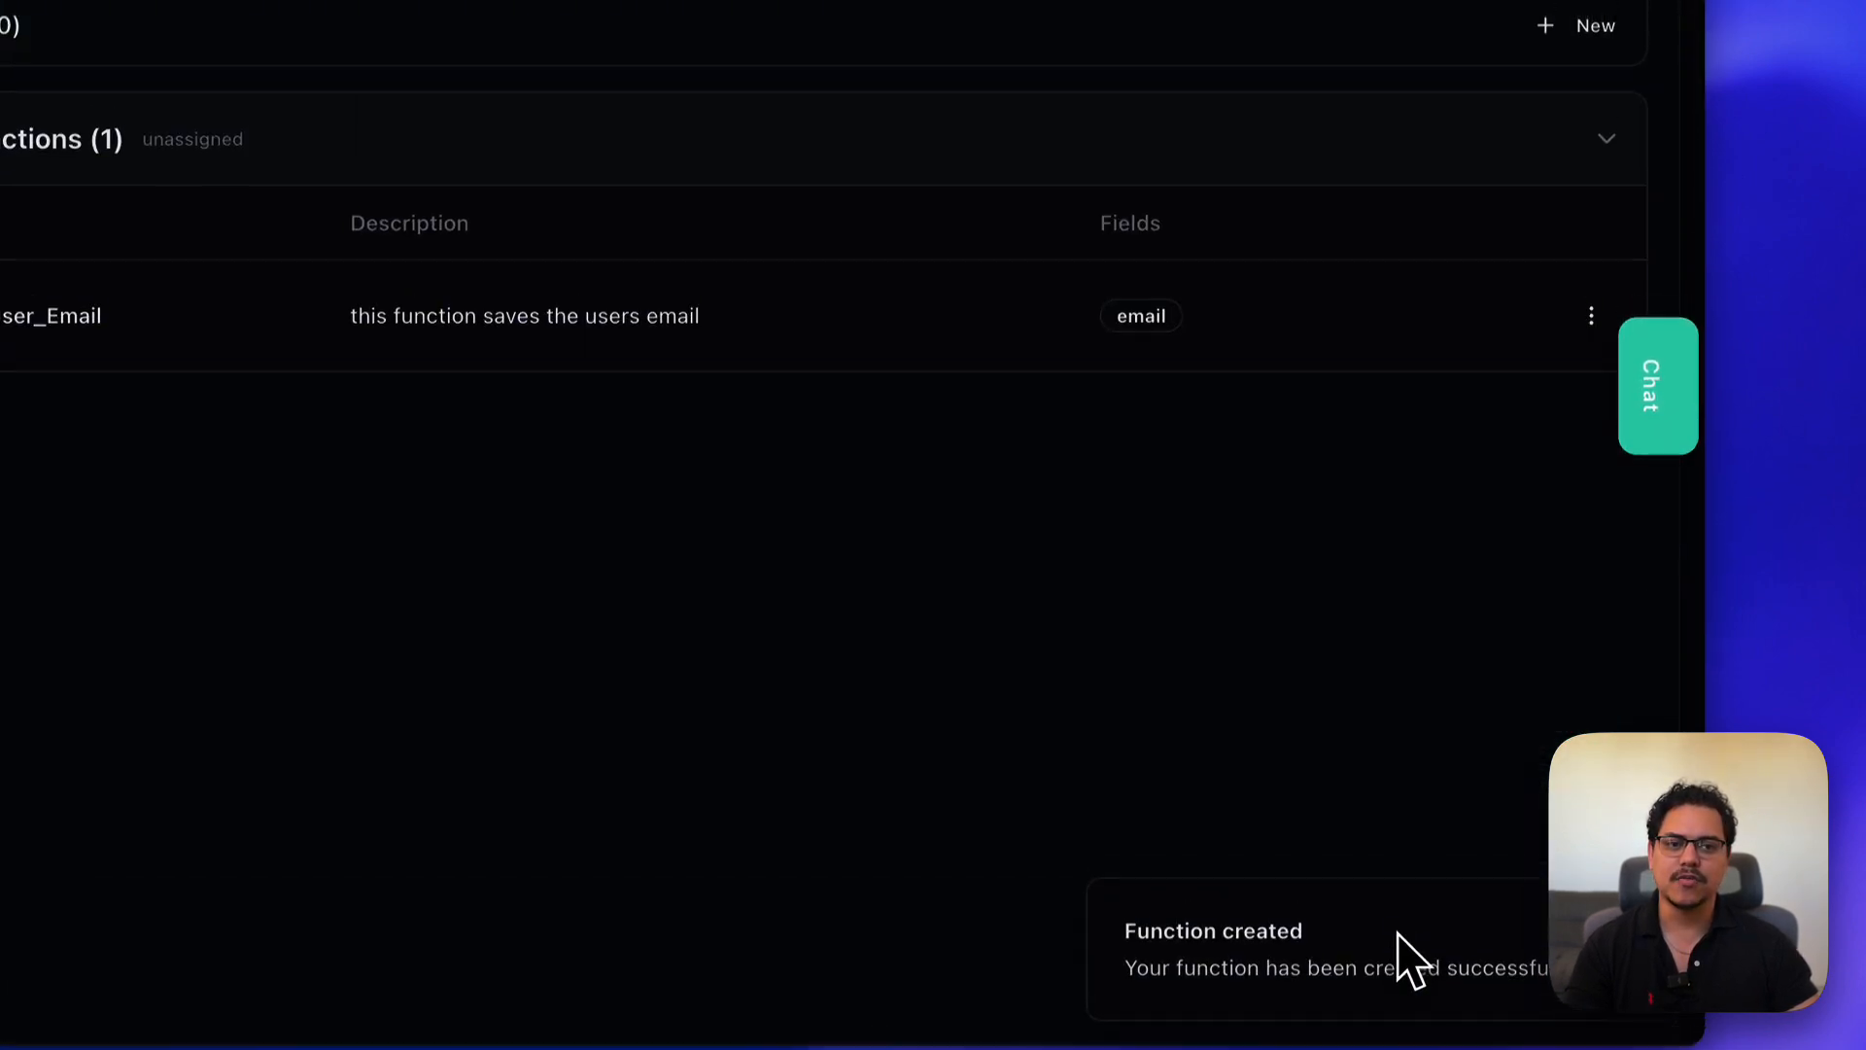
# - Edit Save_User_Email and review its Fields and Output settings
pyautogui.click(1590, 284)
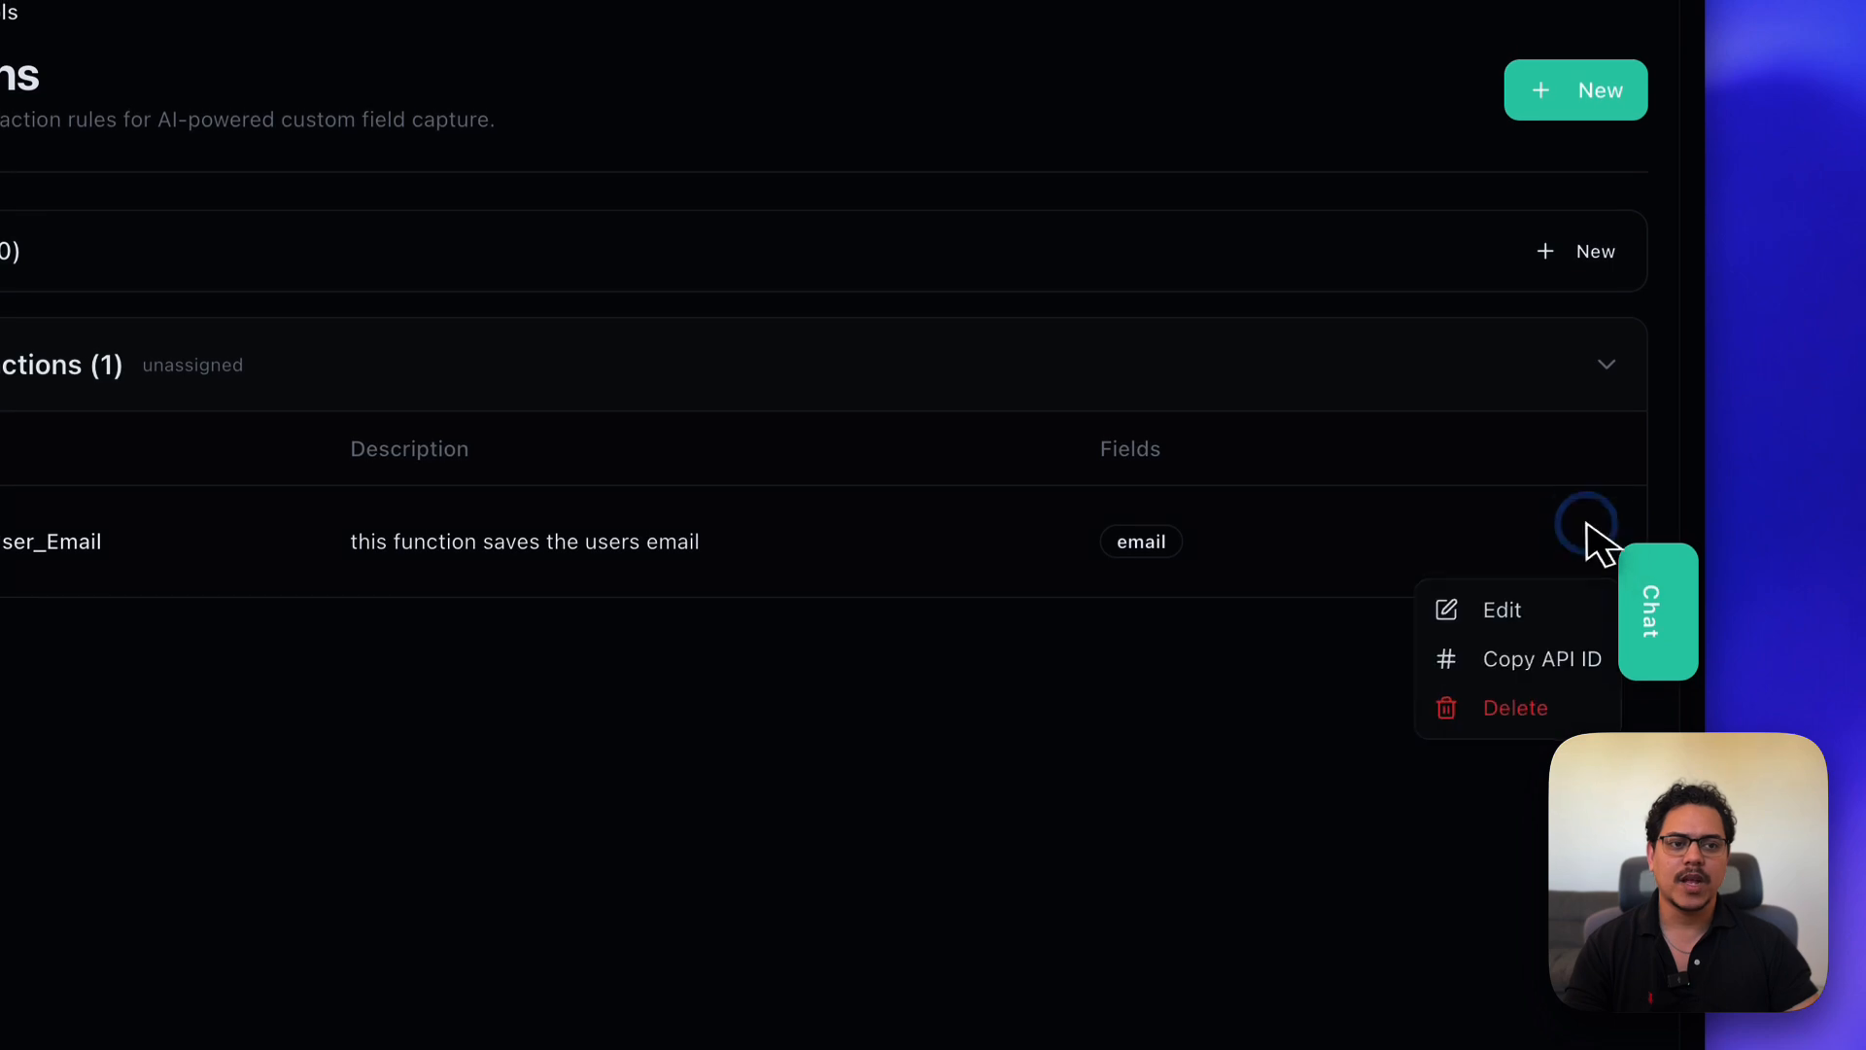
pyautogui.click(1524, 598)
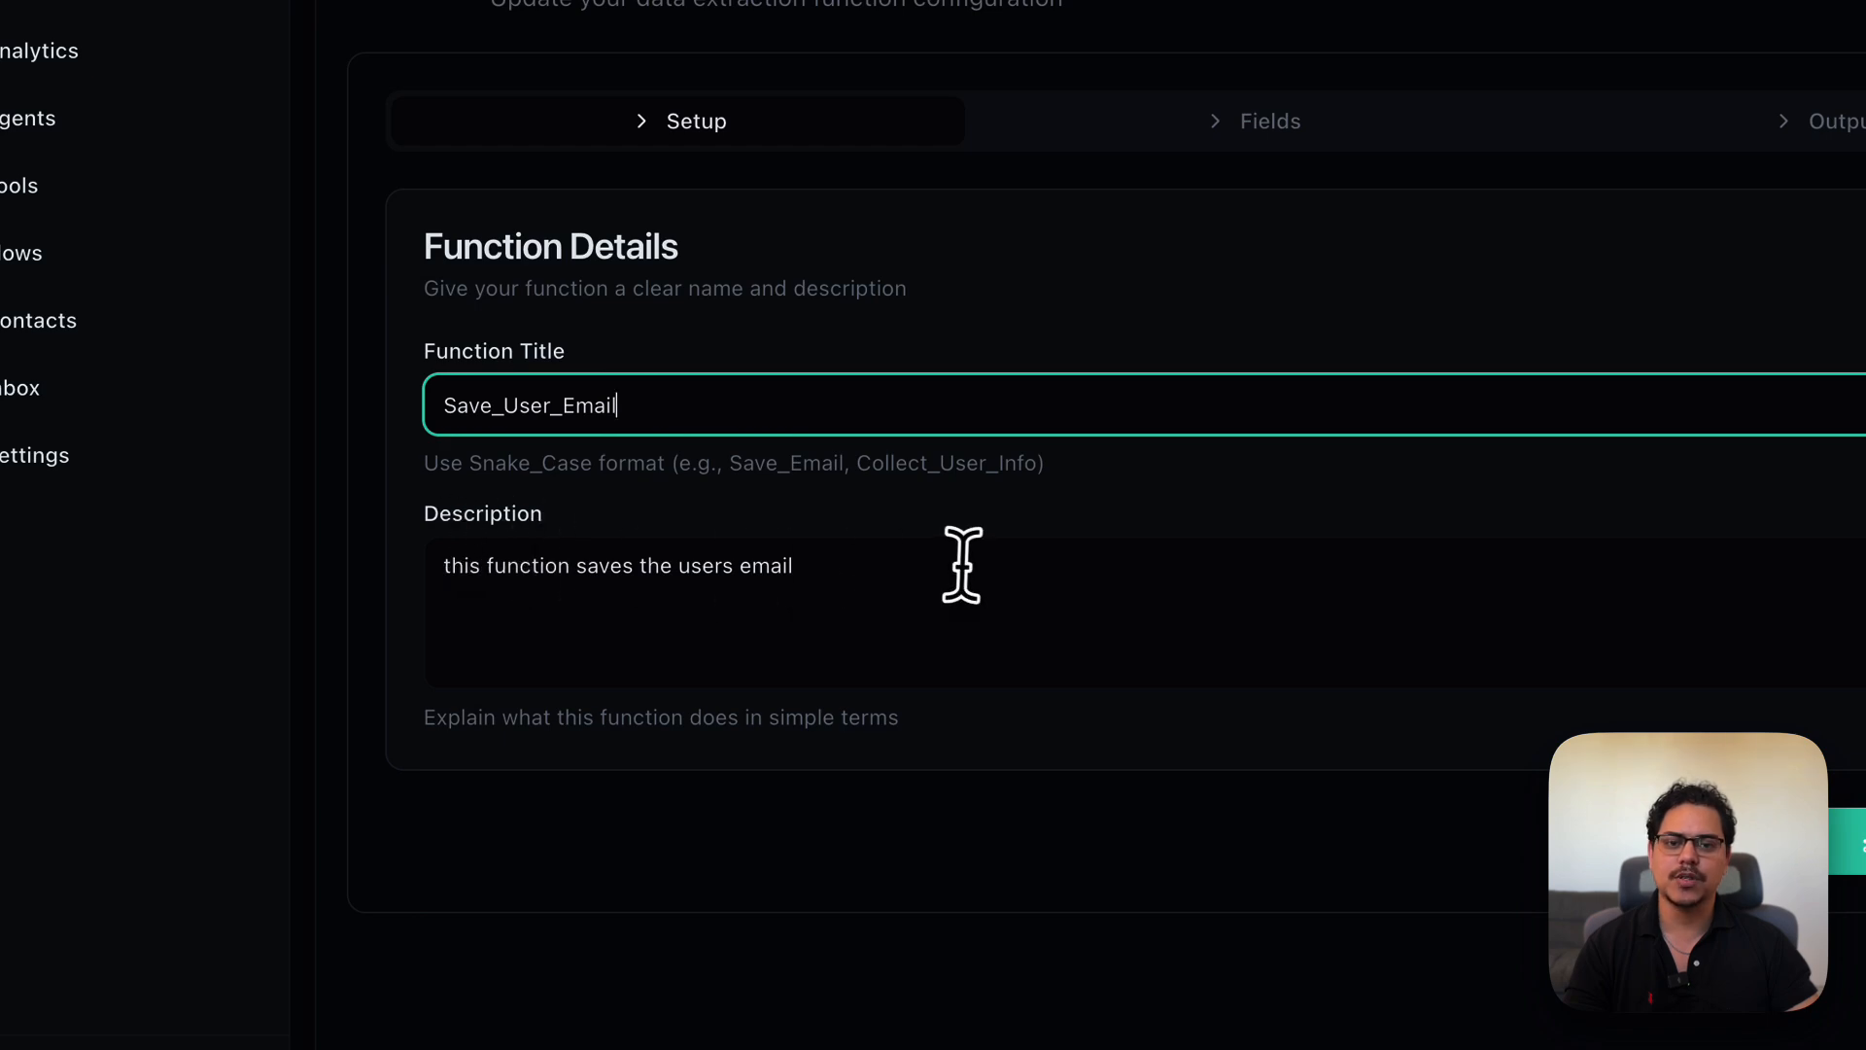
pyautogui.click(1273, 127)
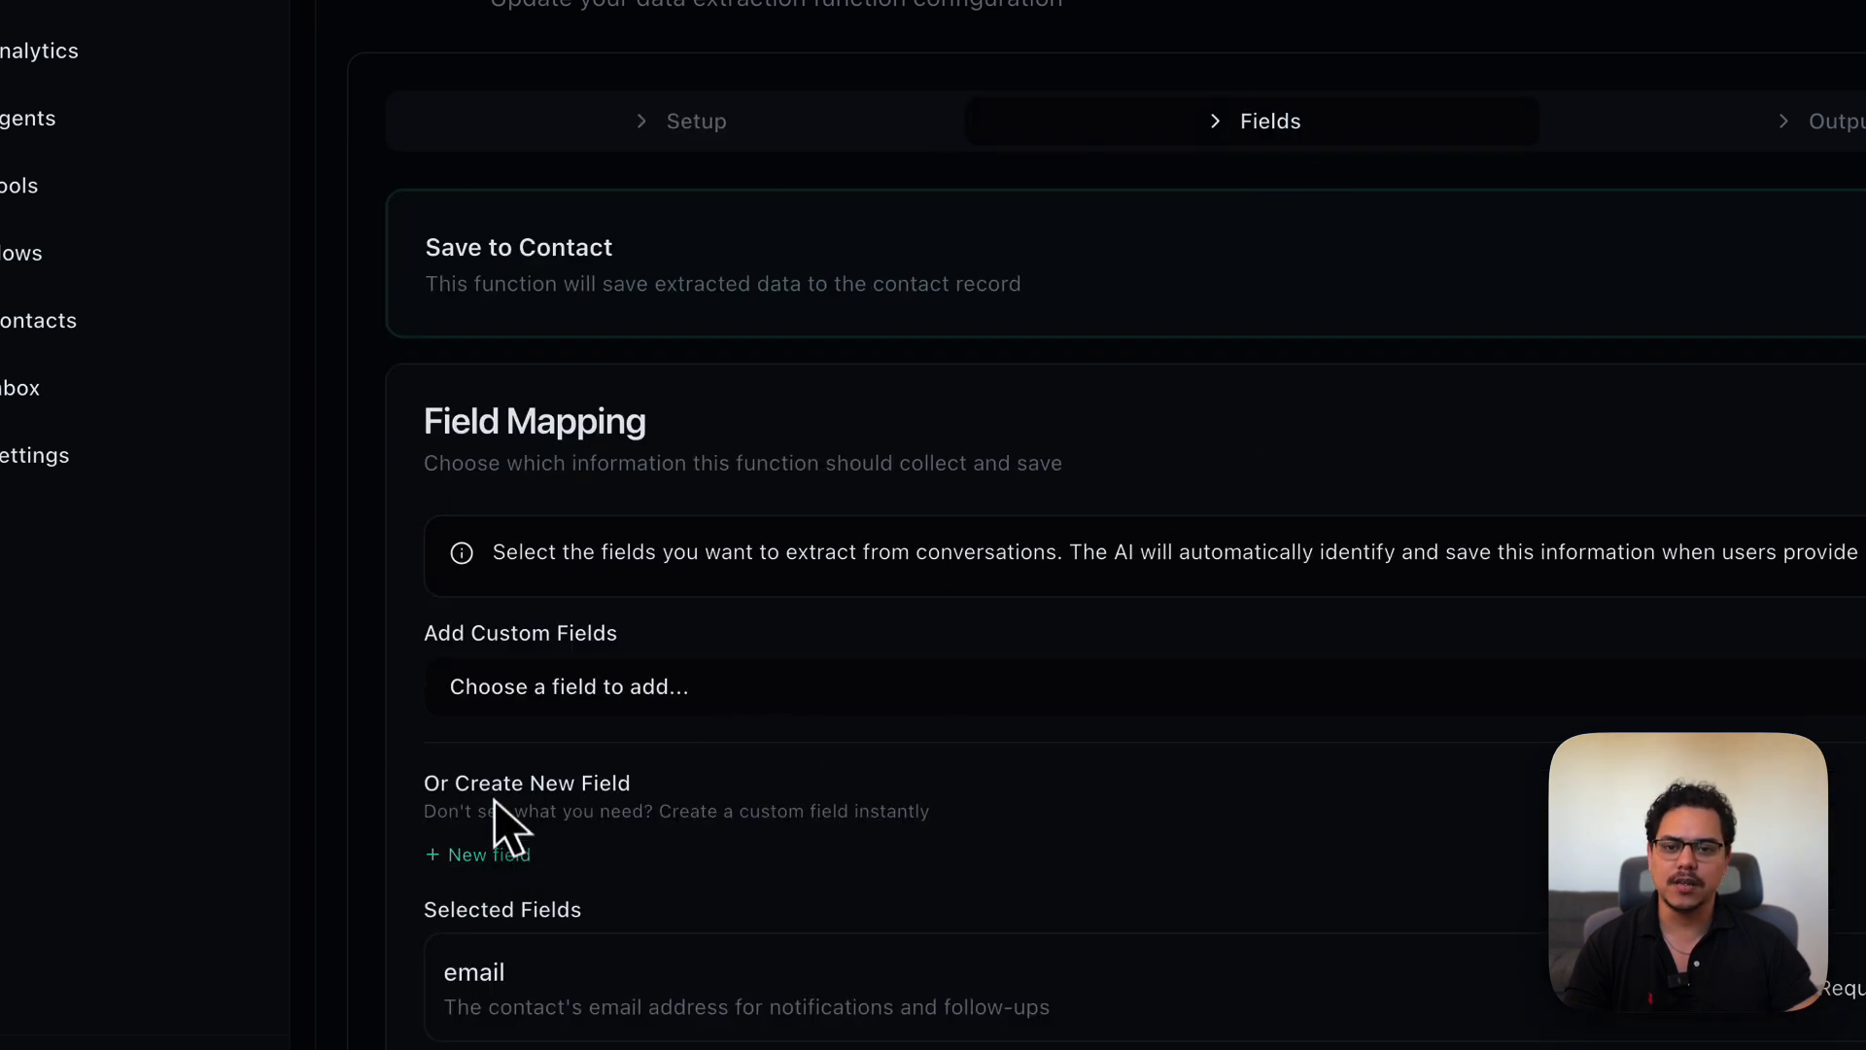
pyautogui.click(1789, 131)
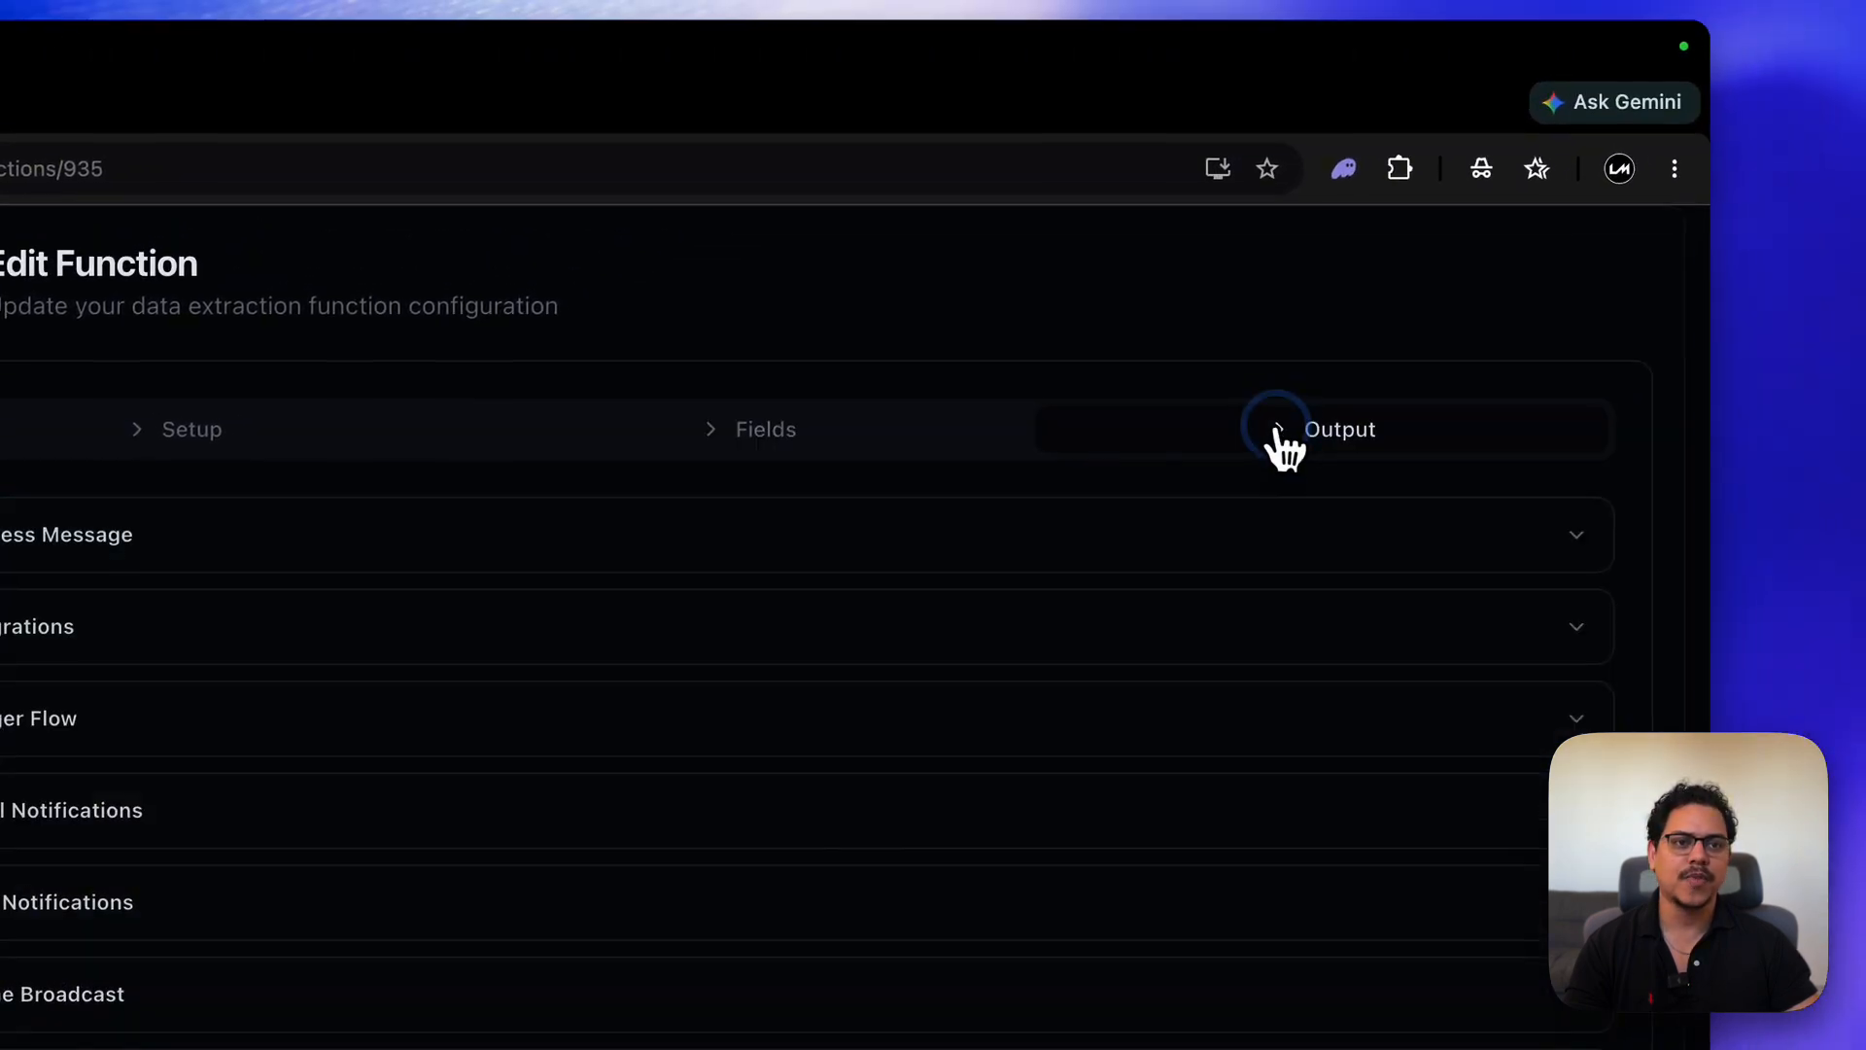
# - Check the Google Sheet column configuration, then go to the empty Agents list
pyautogui.scroll(-4, 405, 616)
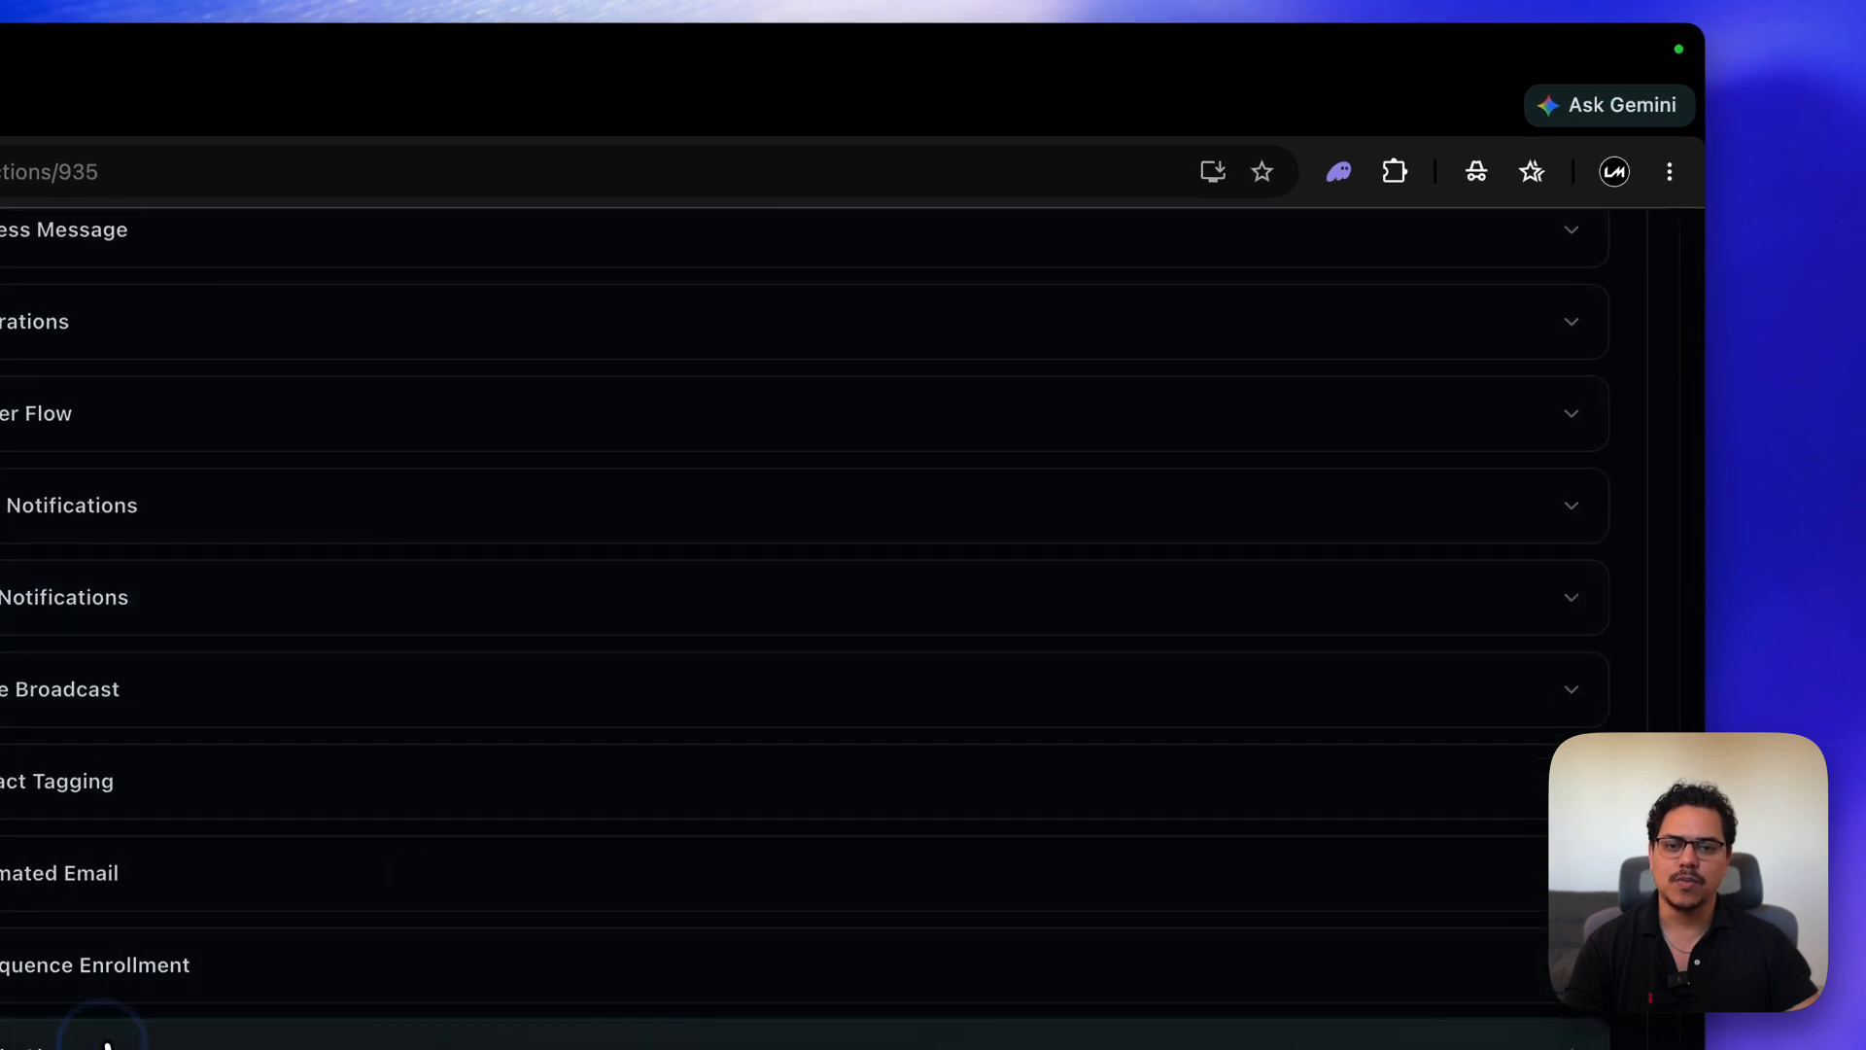
pyautogui.scroll(-2, 112, 1035)
pyautogui.scroll(-2, 109, 1020)
pyautogui.click(933, 630)
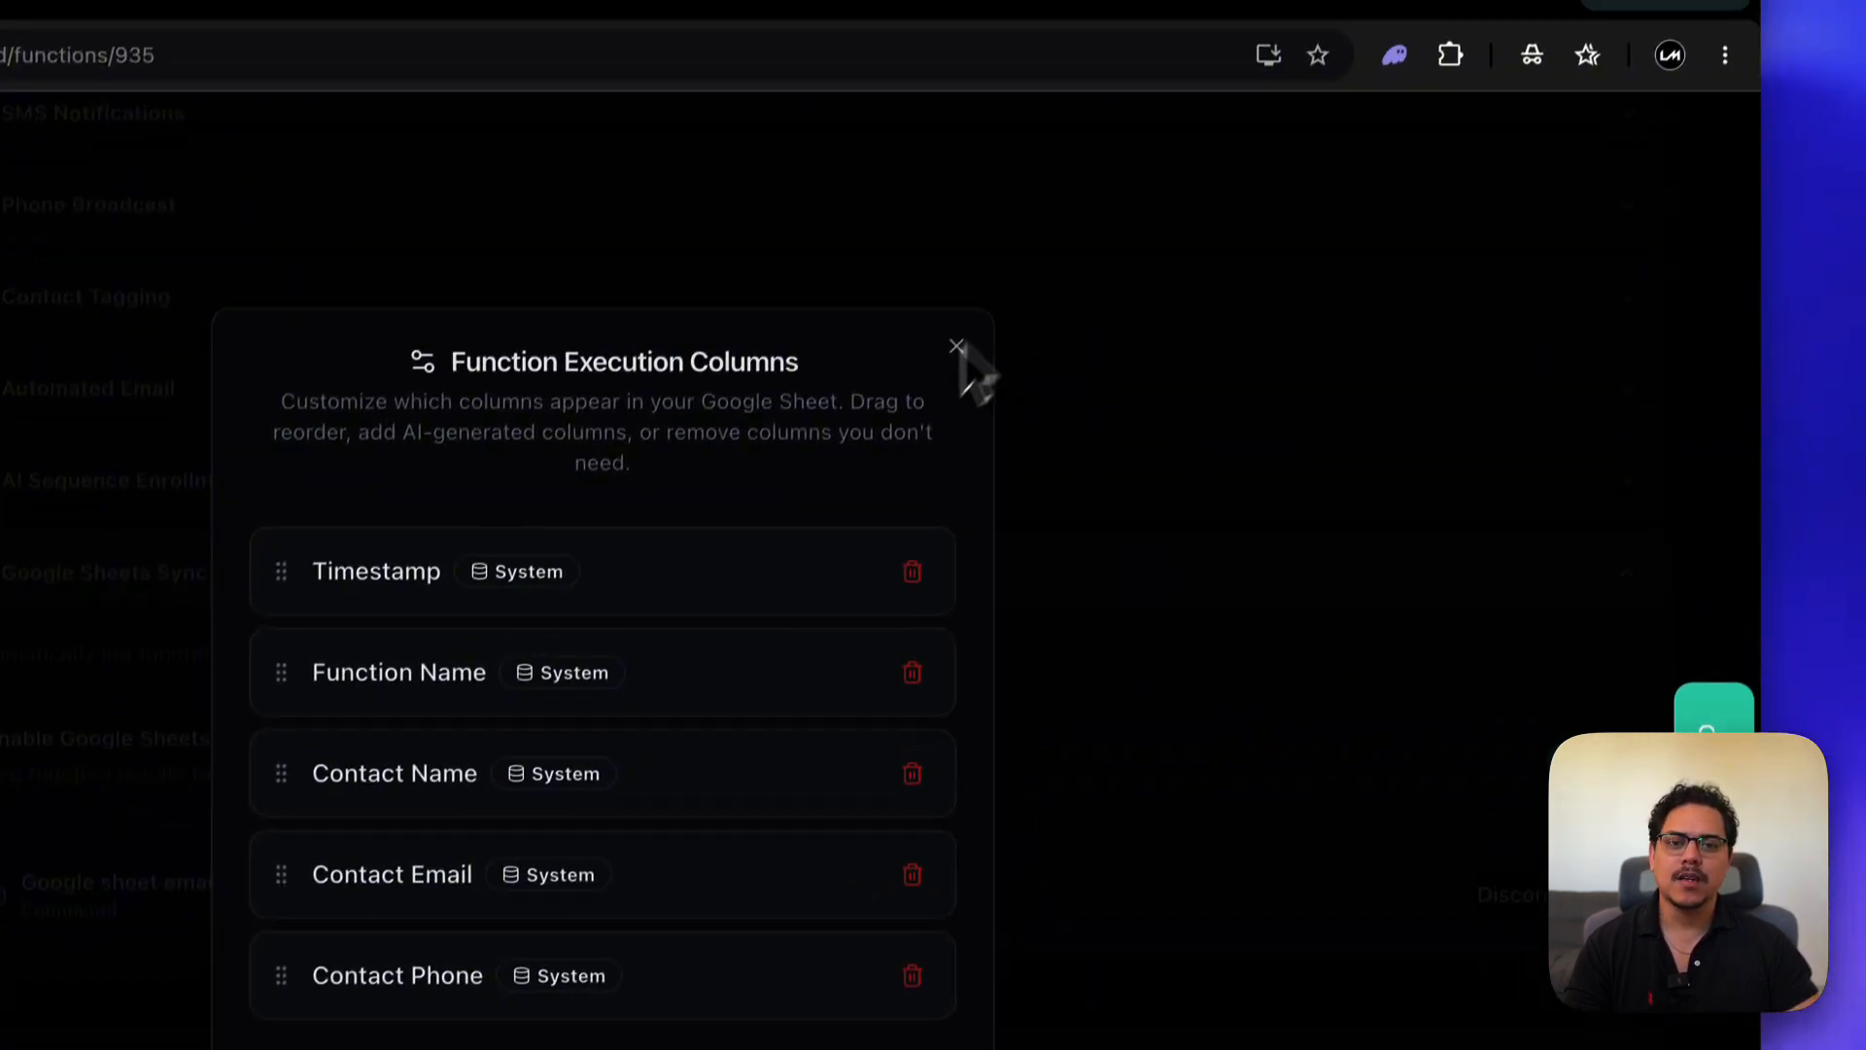
pyautogui.click(956, 347)
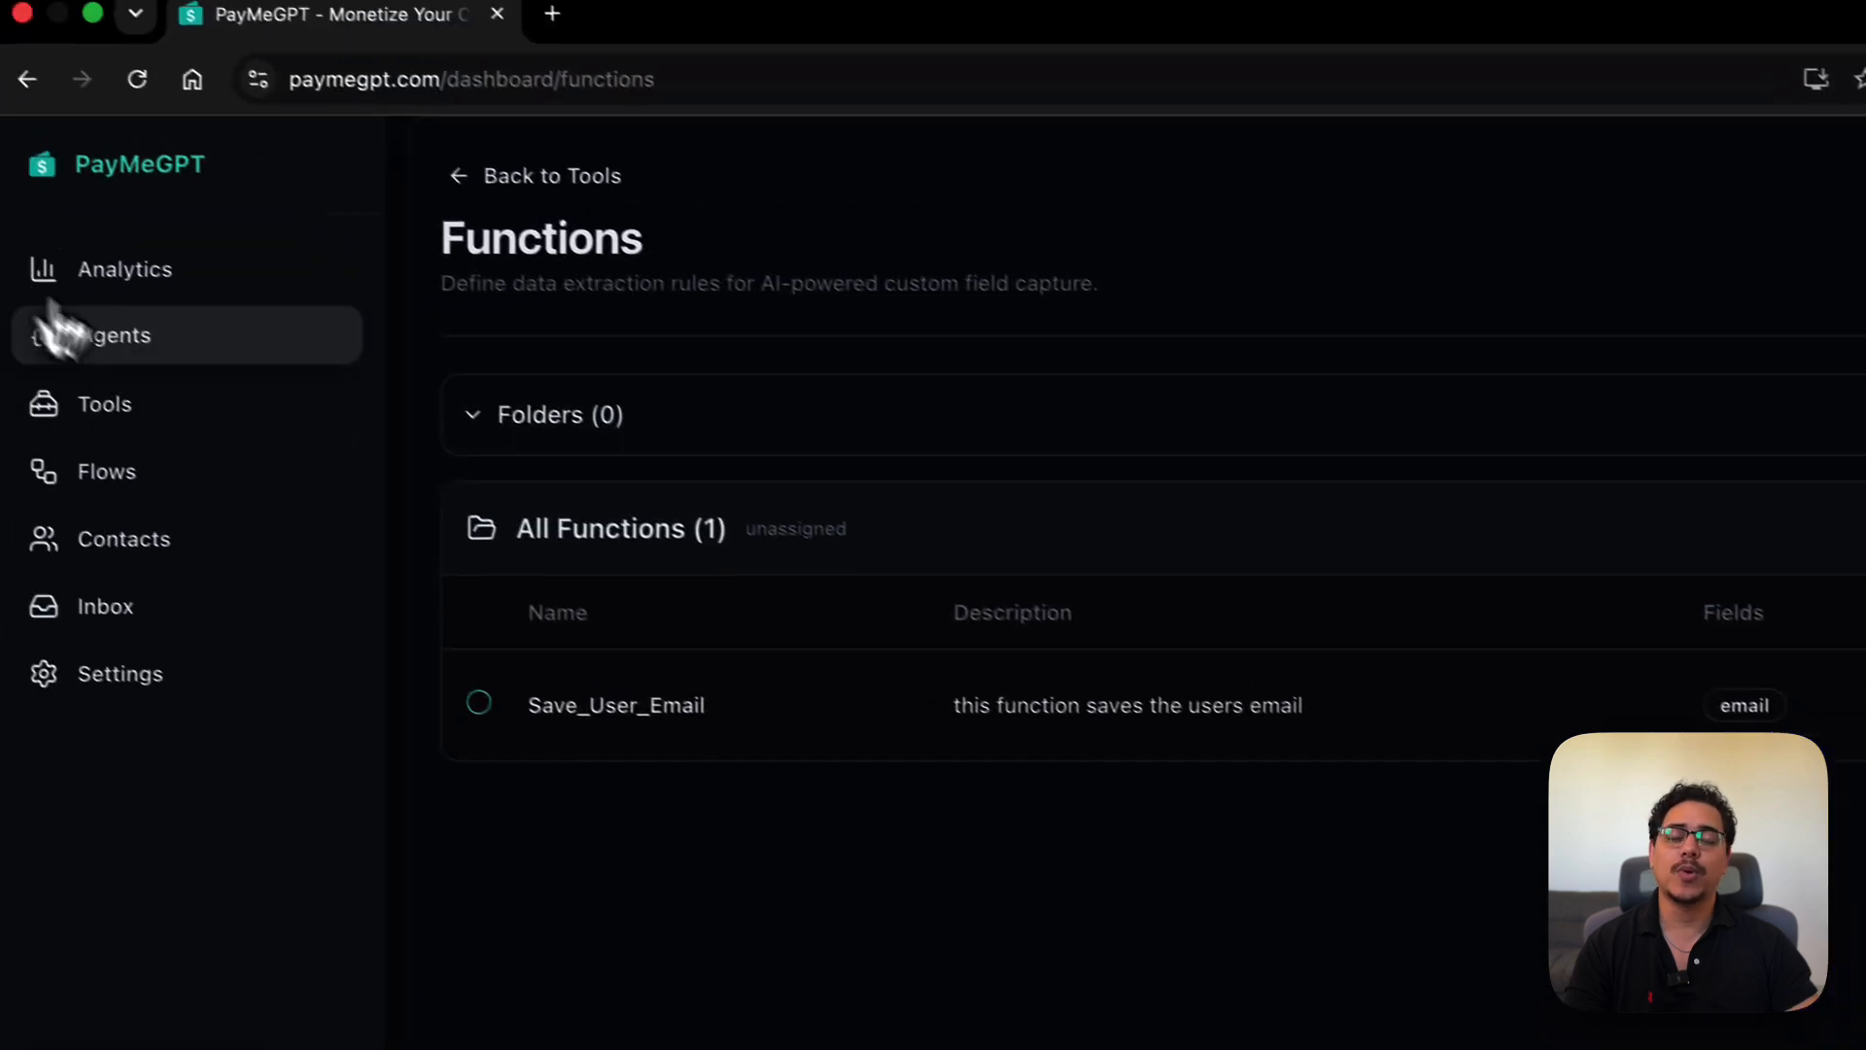
pyautogui.click(146, 345)
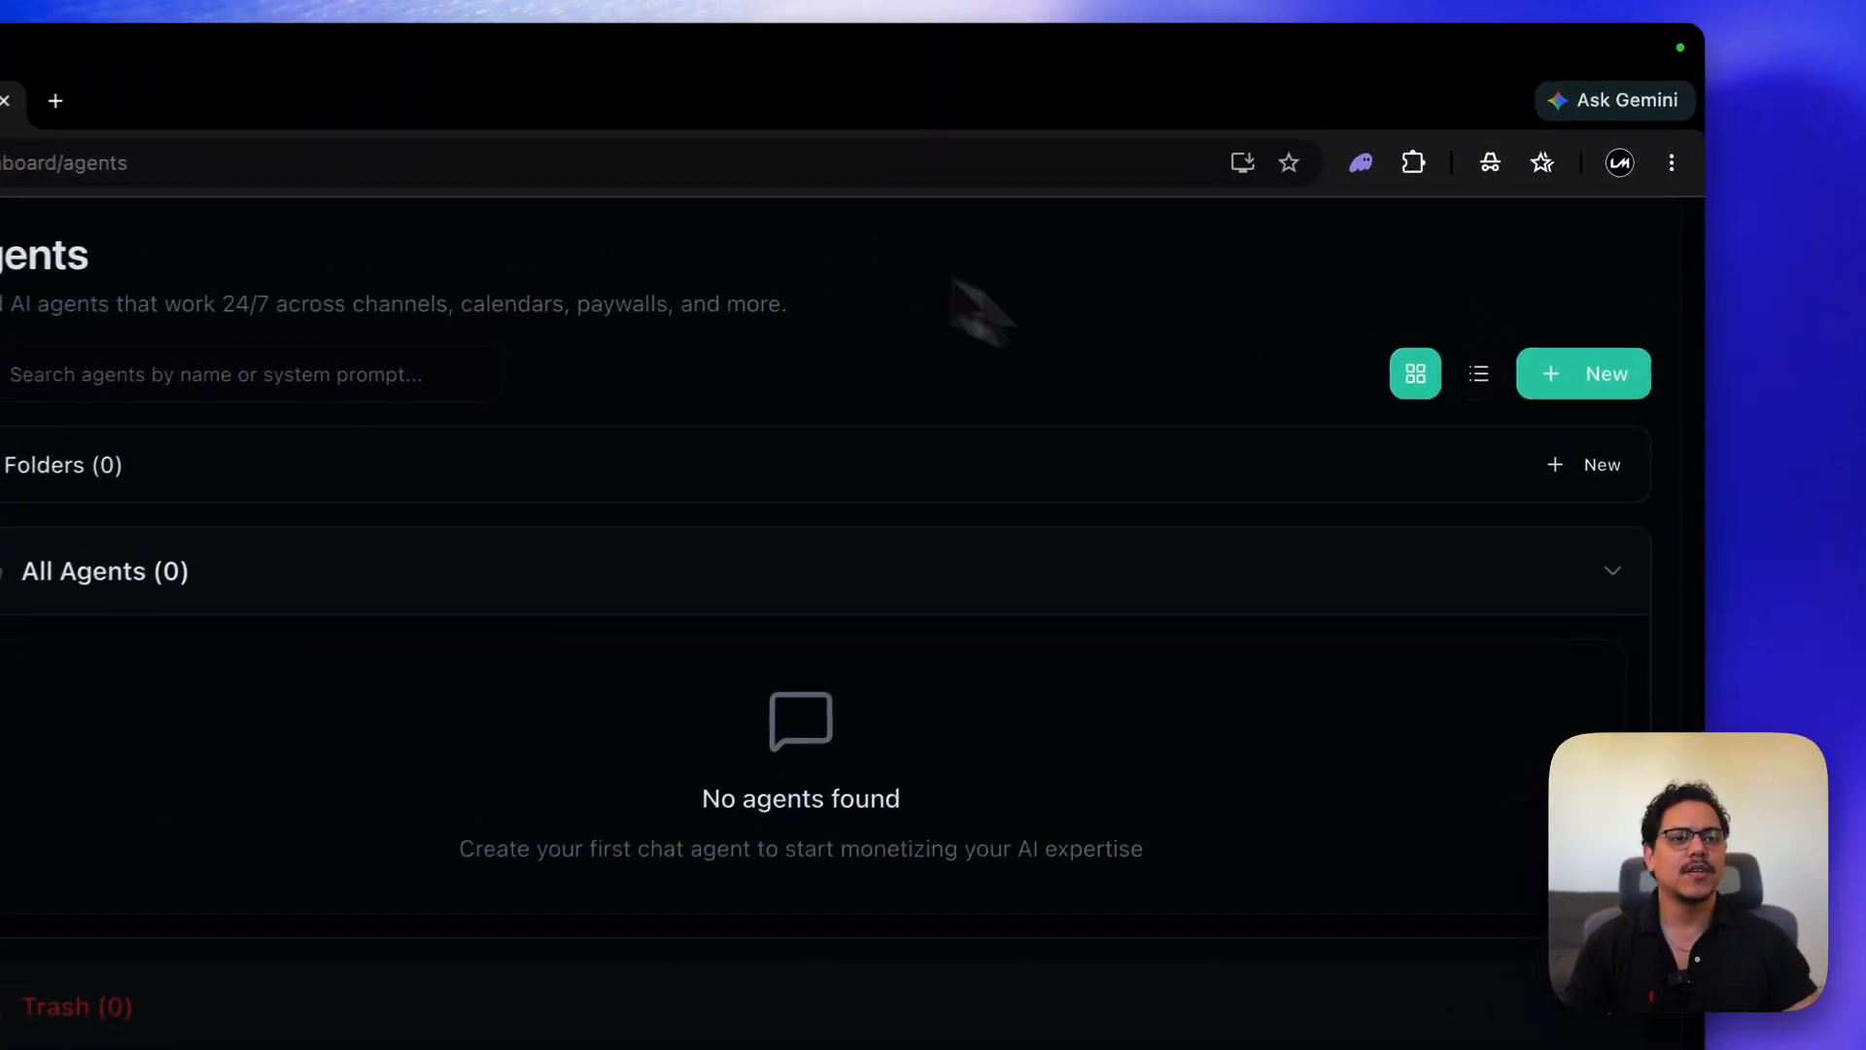
# - Create a new agent named 'Test agent, collect email'
pyautogui.click(1575, 384)
pyautogui.click(671, 777)
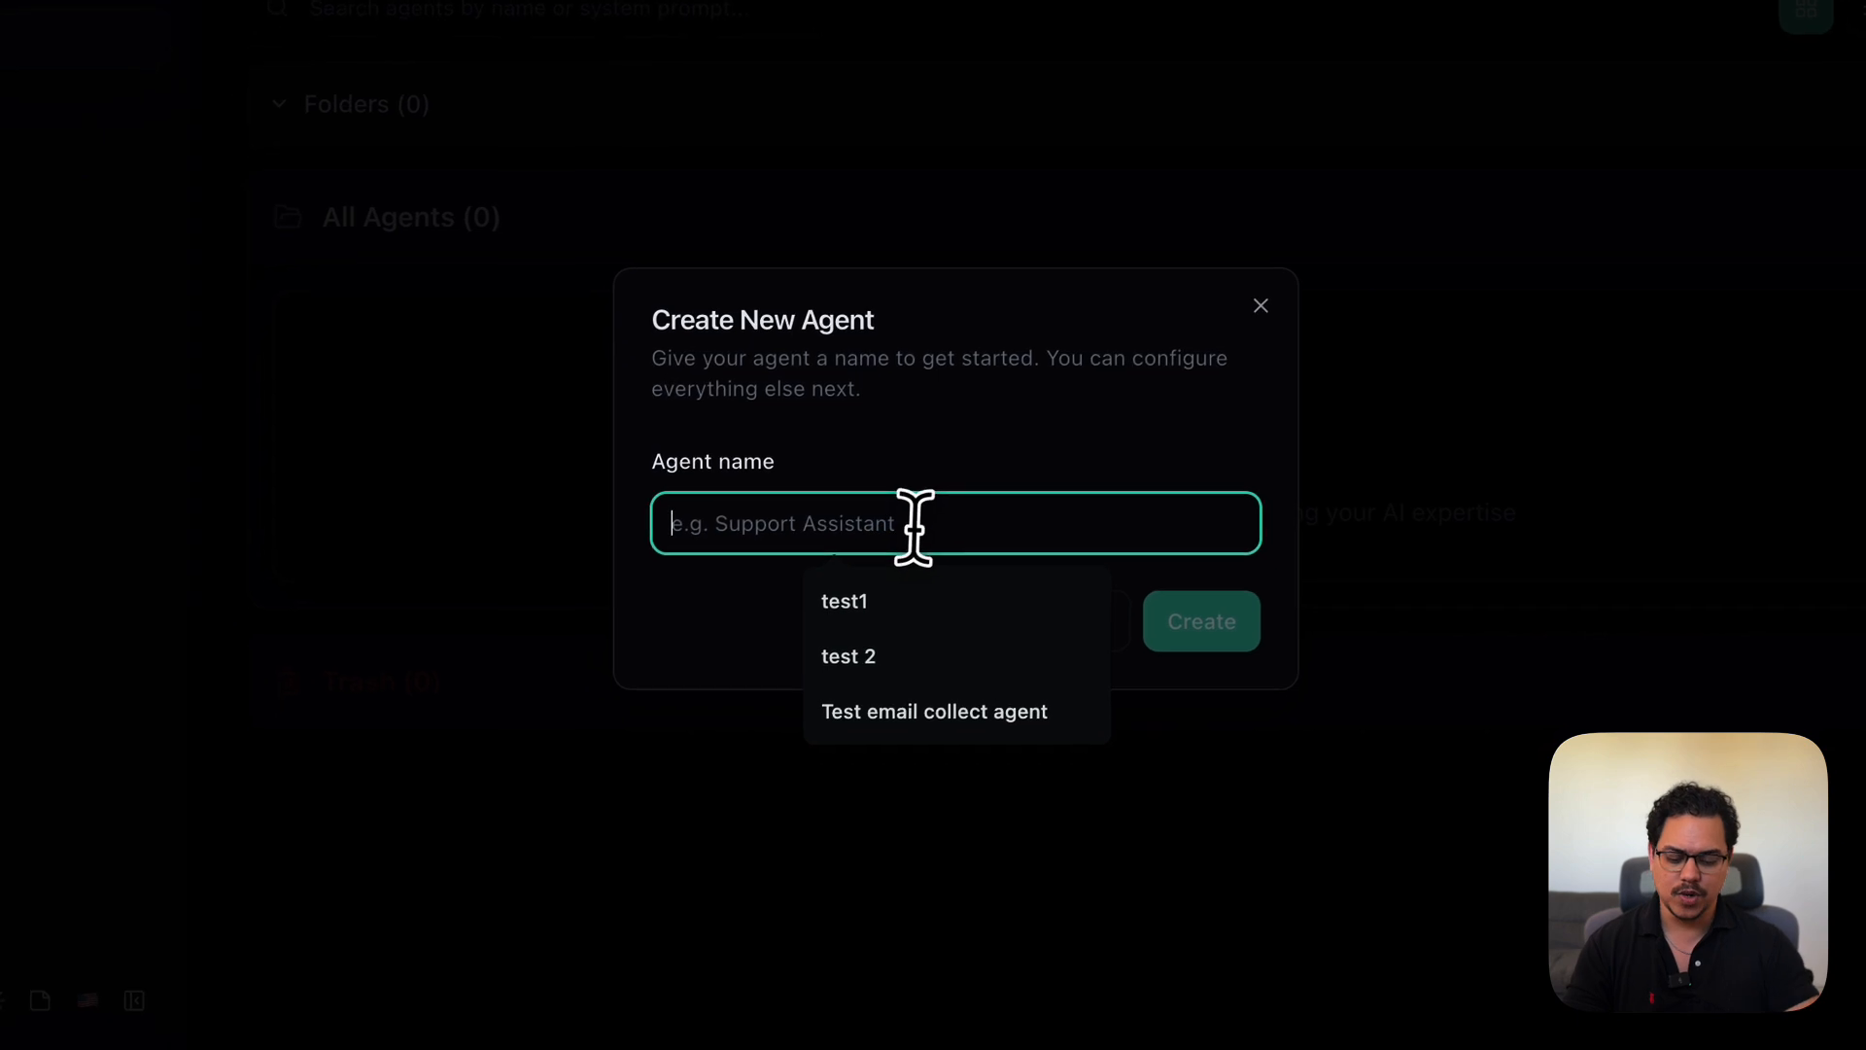
pyautogui.write('Test agent, collec')
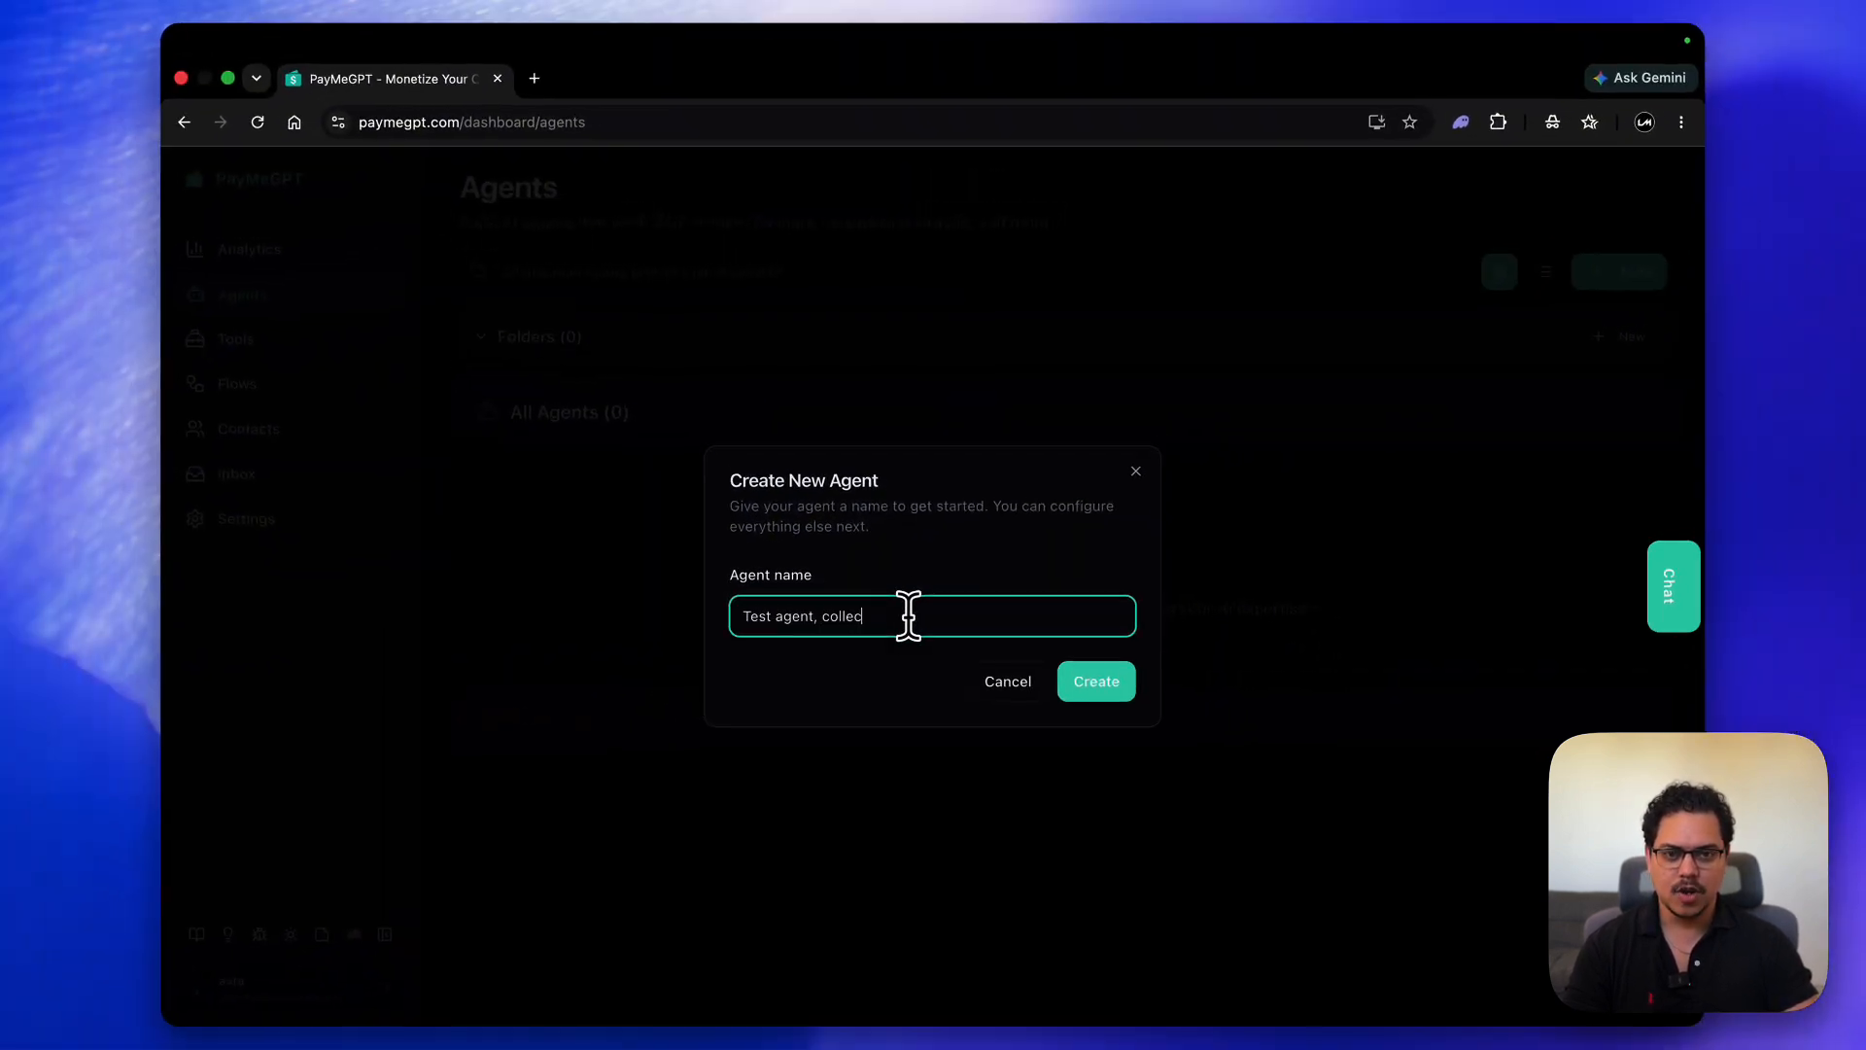
pyautogui.write('t email')
pyautogui.press('Return')
# - Look over the agent's Prompt Engineering and AI Model Settings, then expand System Prompt
pyautogui.scroll(-1, 700, 541)
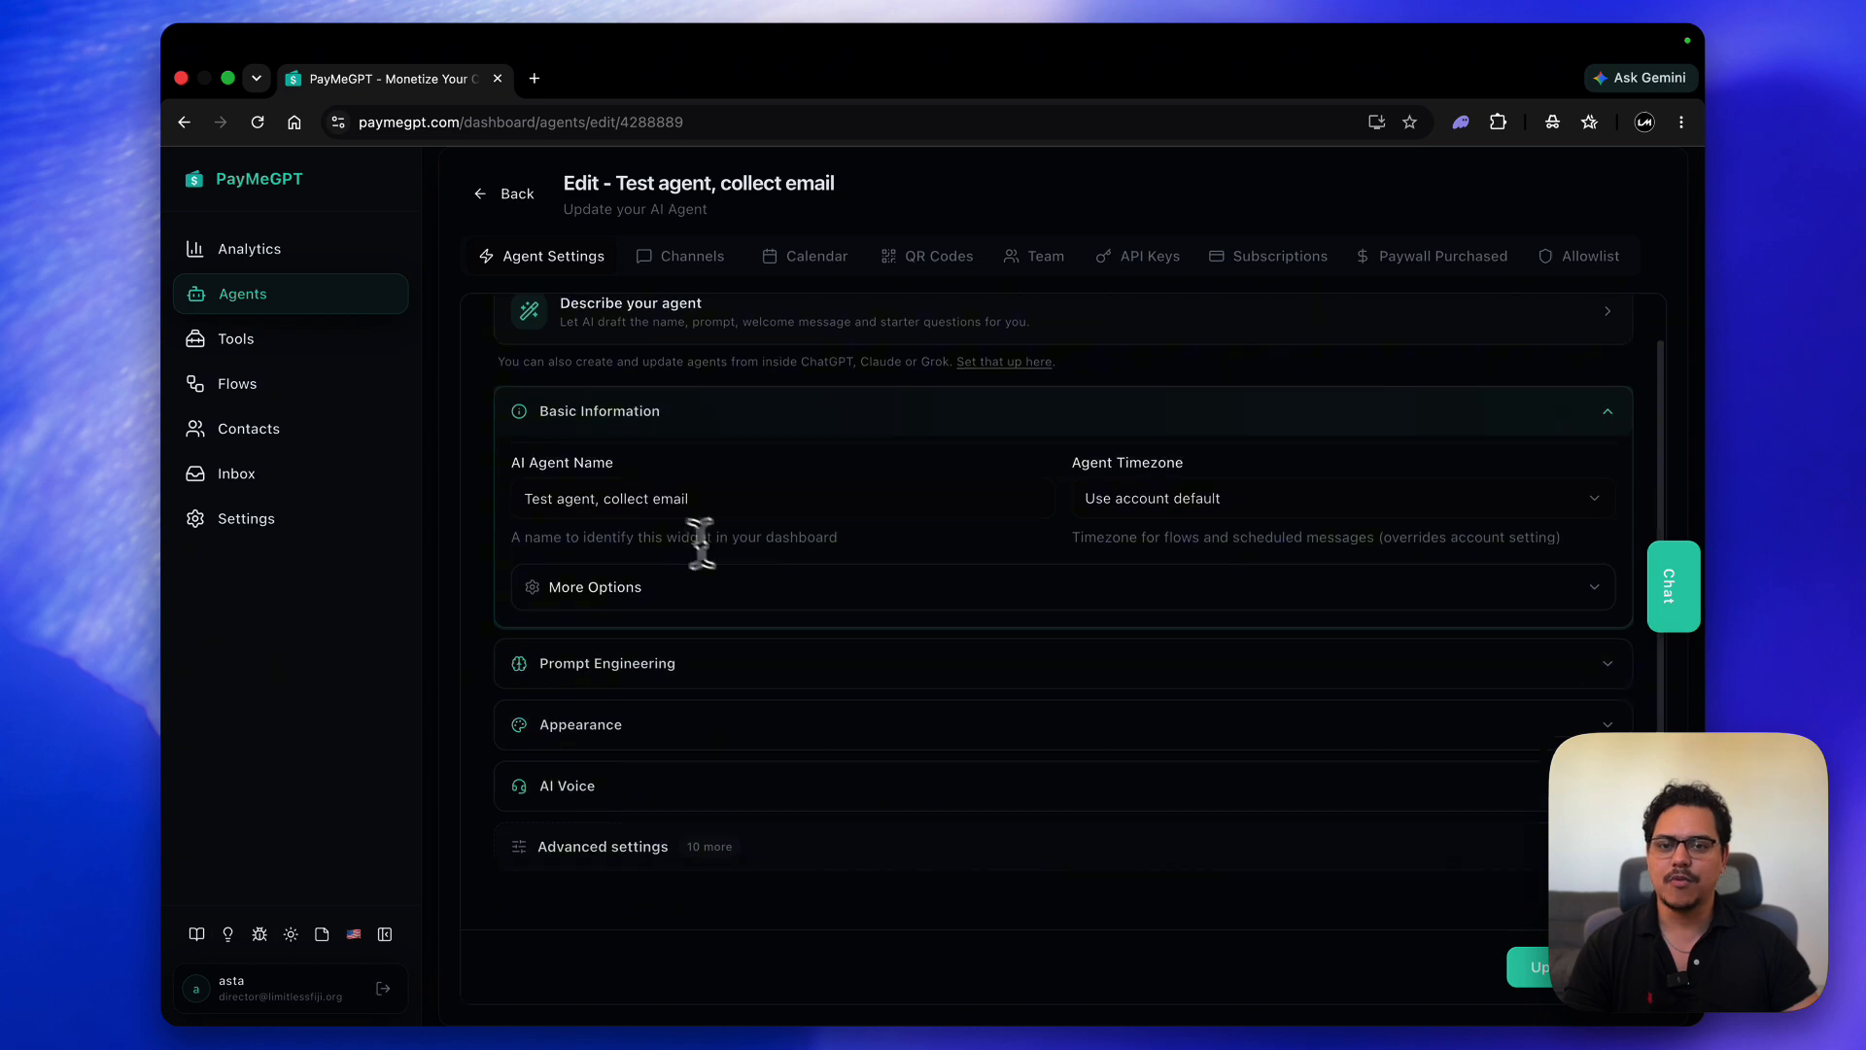
pyautogui.click(496, 583)
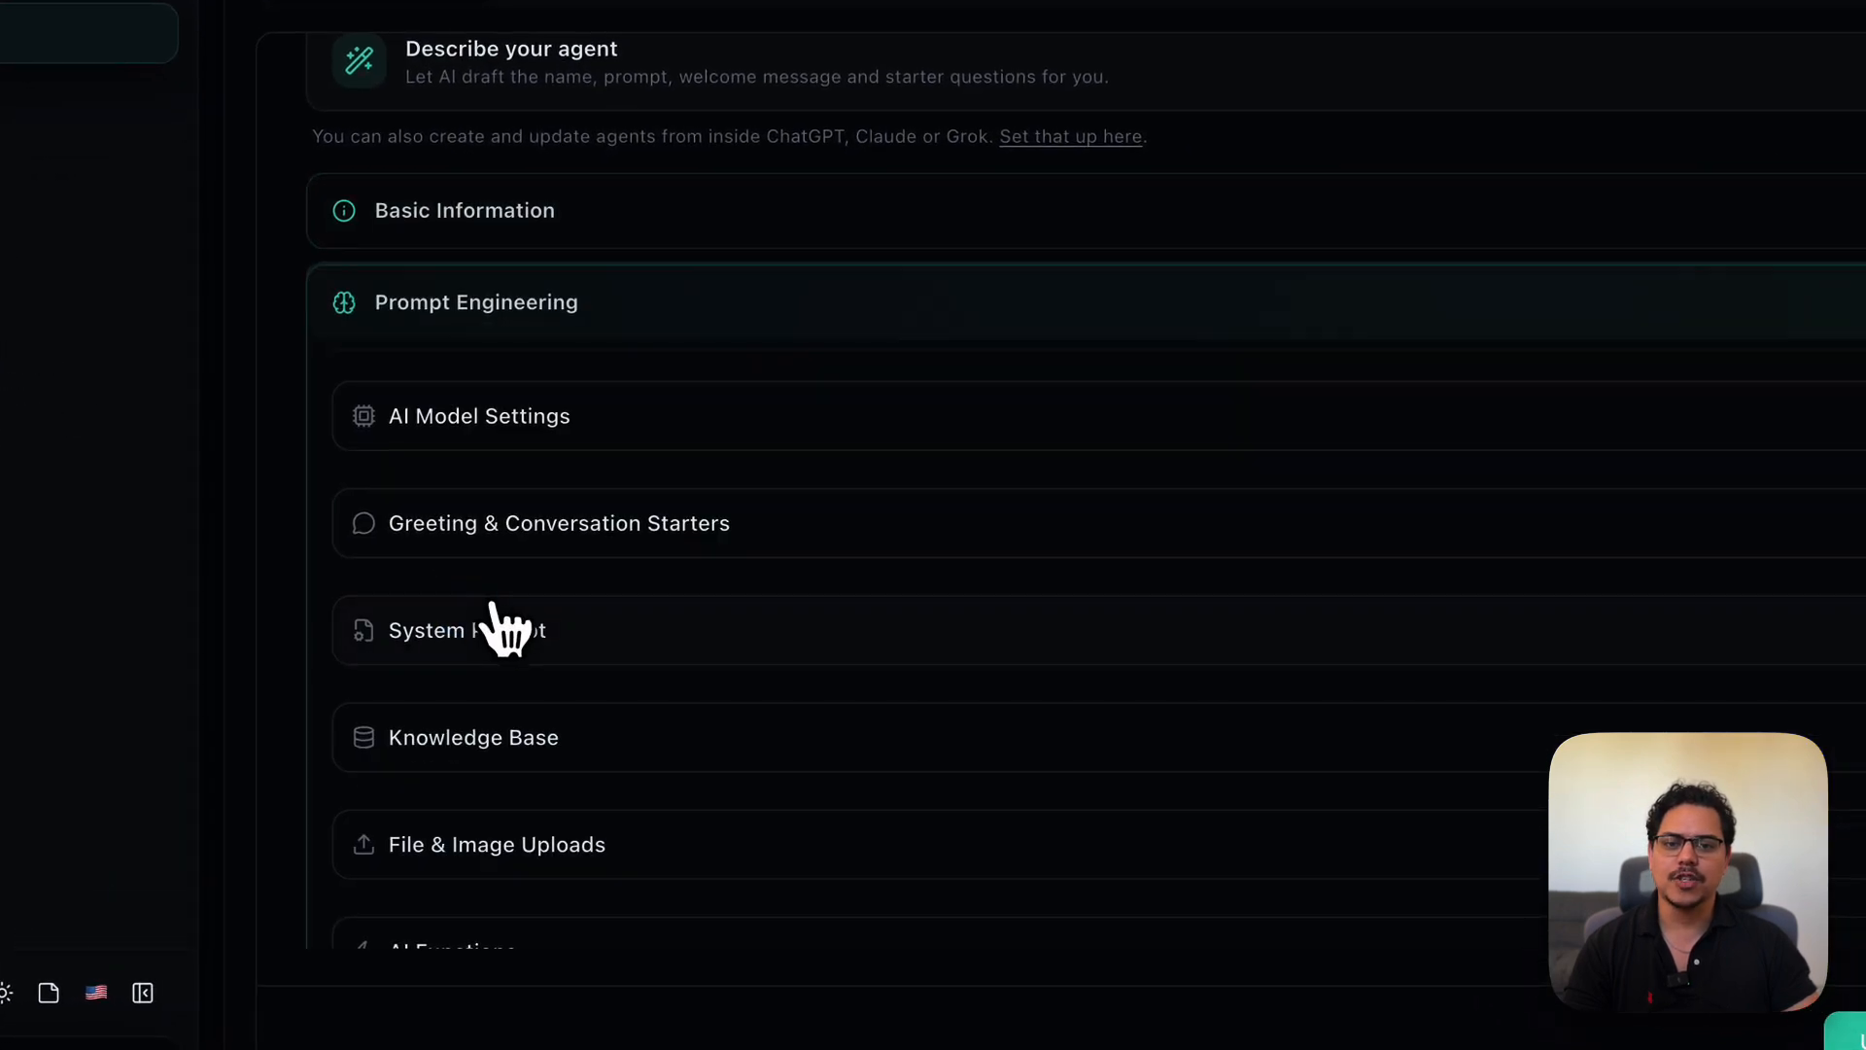
pyautogui.click(537, 185)
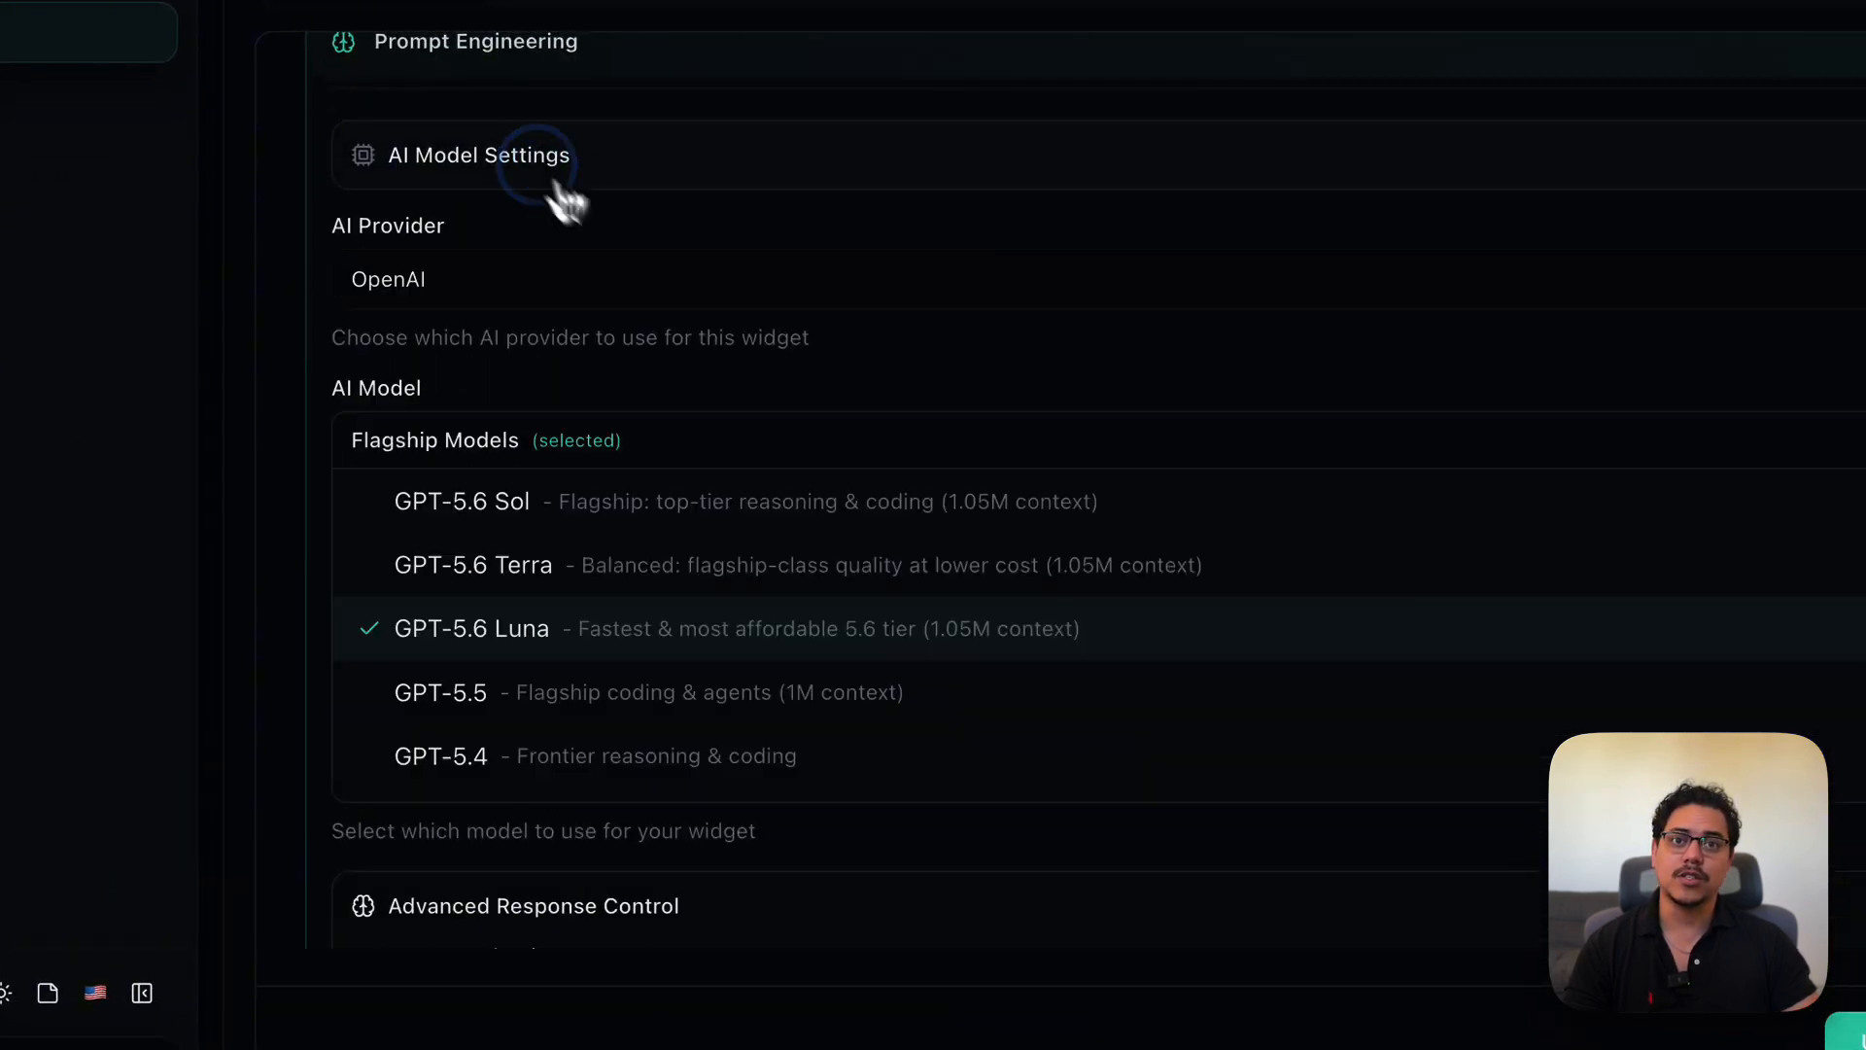
pyautogui.click(516, 156)
pyautogui.scroll(-1, 700, 305)
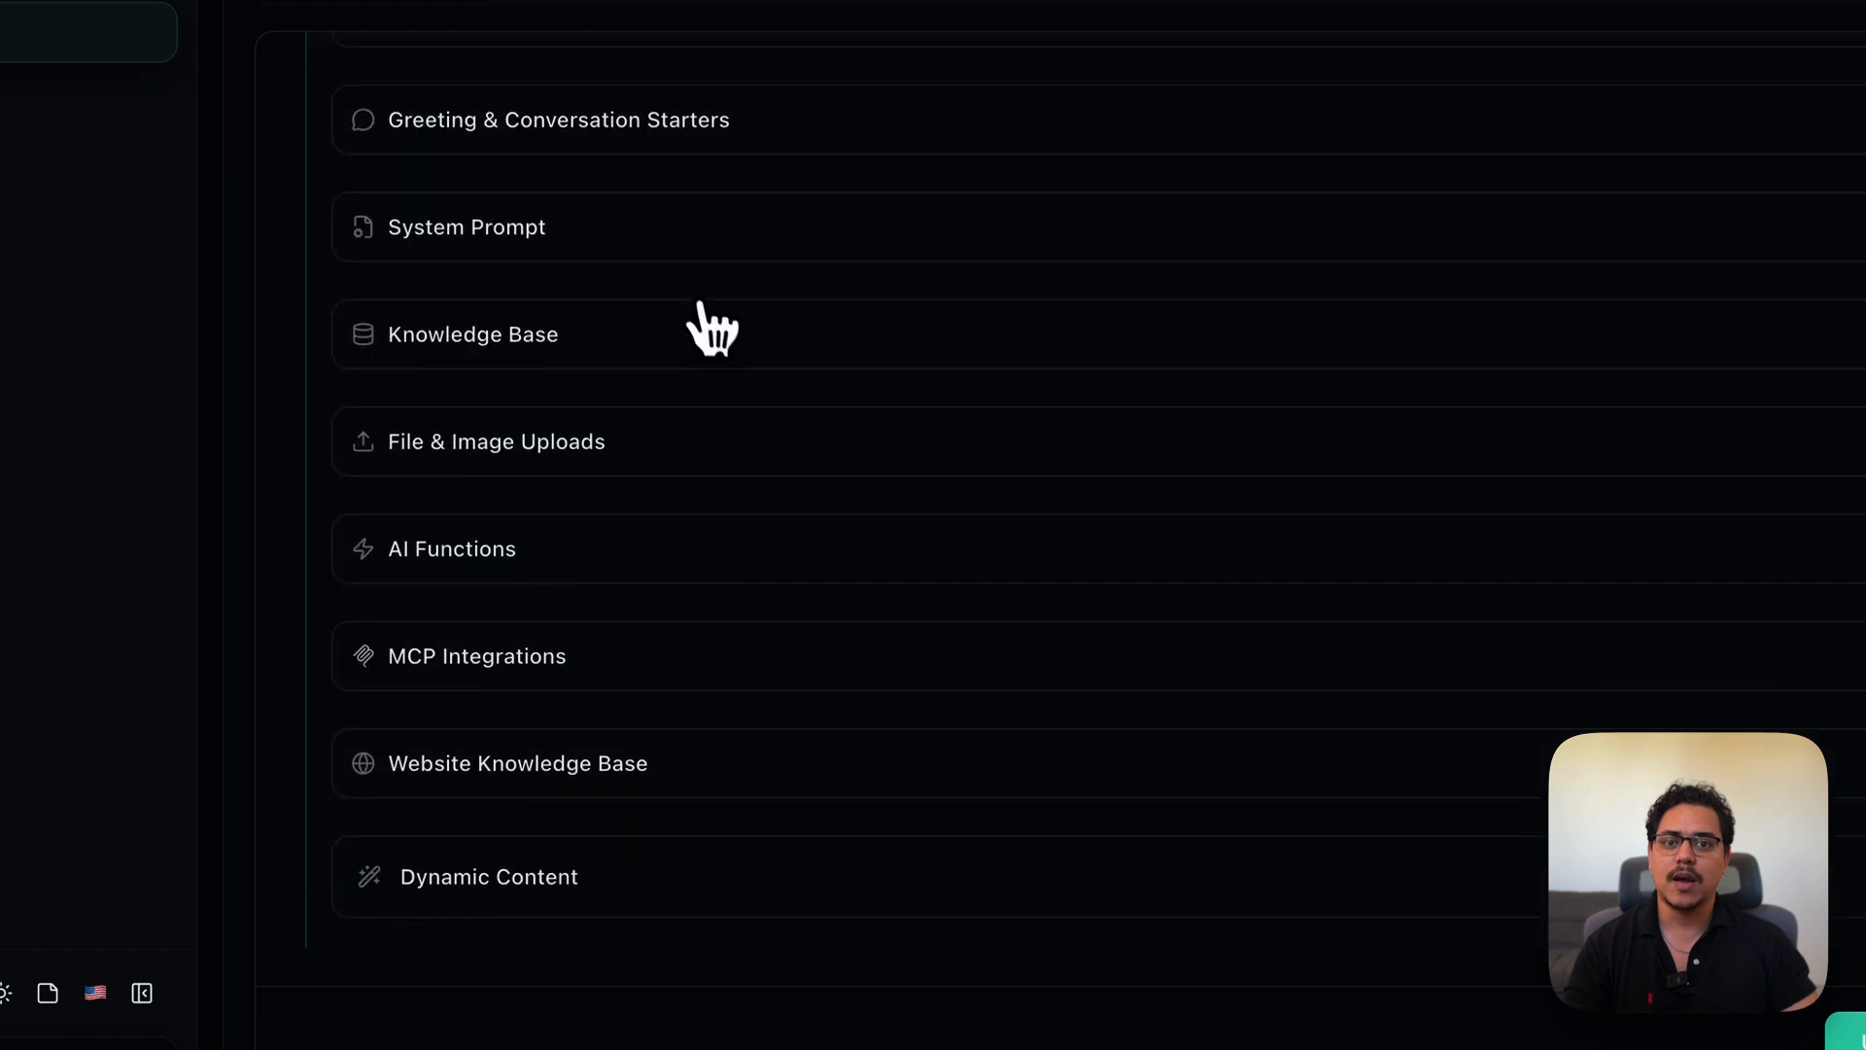
pyautogui.click(524, 234)
# - Select all of the agent's existing system prompt text so it can be rewritten
pyautogui.click(1199, 304)
pyautogui.hotkey('ctrl', 'a')
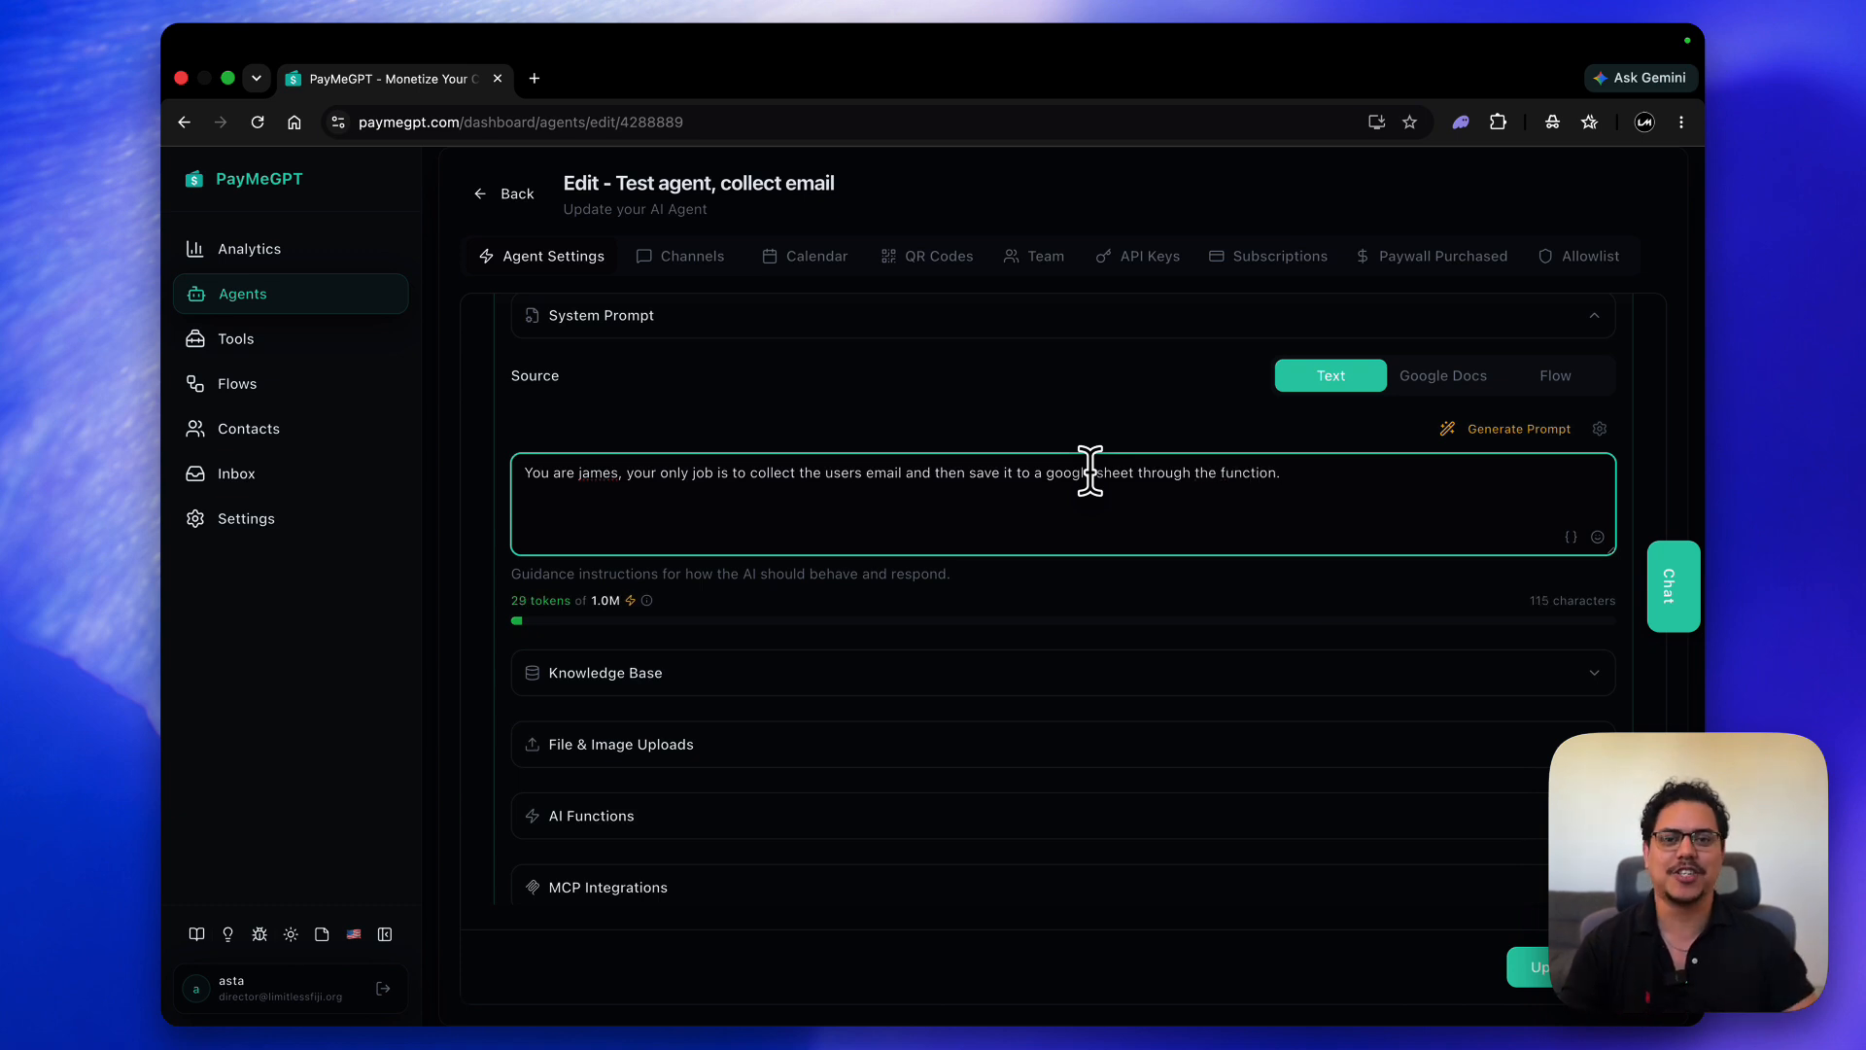
# - Attach Save_User_Email under AI Functions, update the agent, and open its chat preview
pyautogui.scroll(-3, 743, 535)
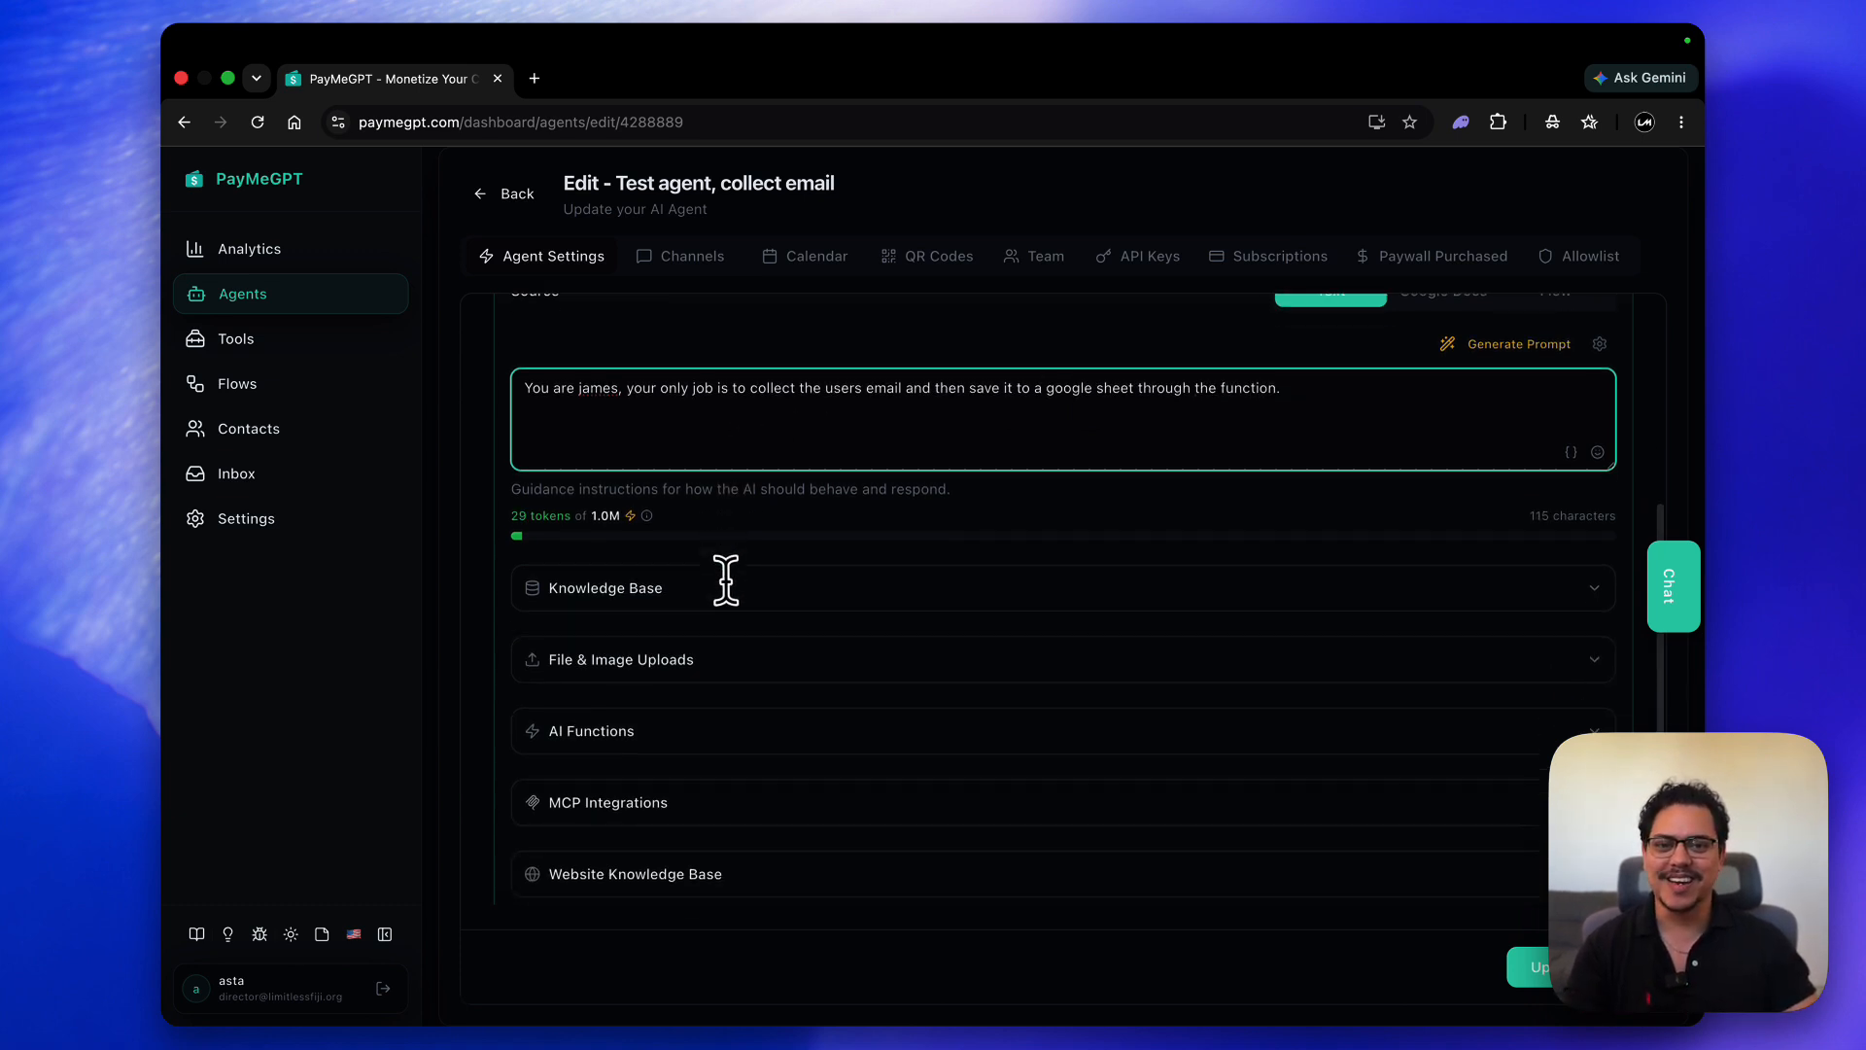
pyautogui.scroll(-3, 972, 398)
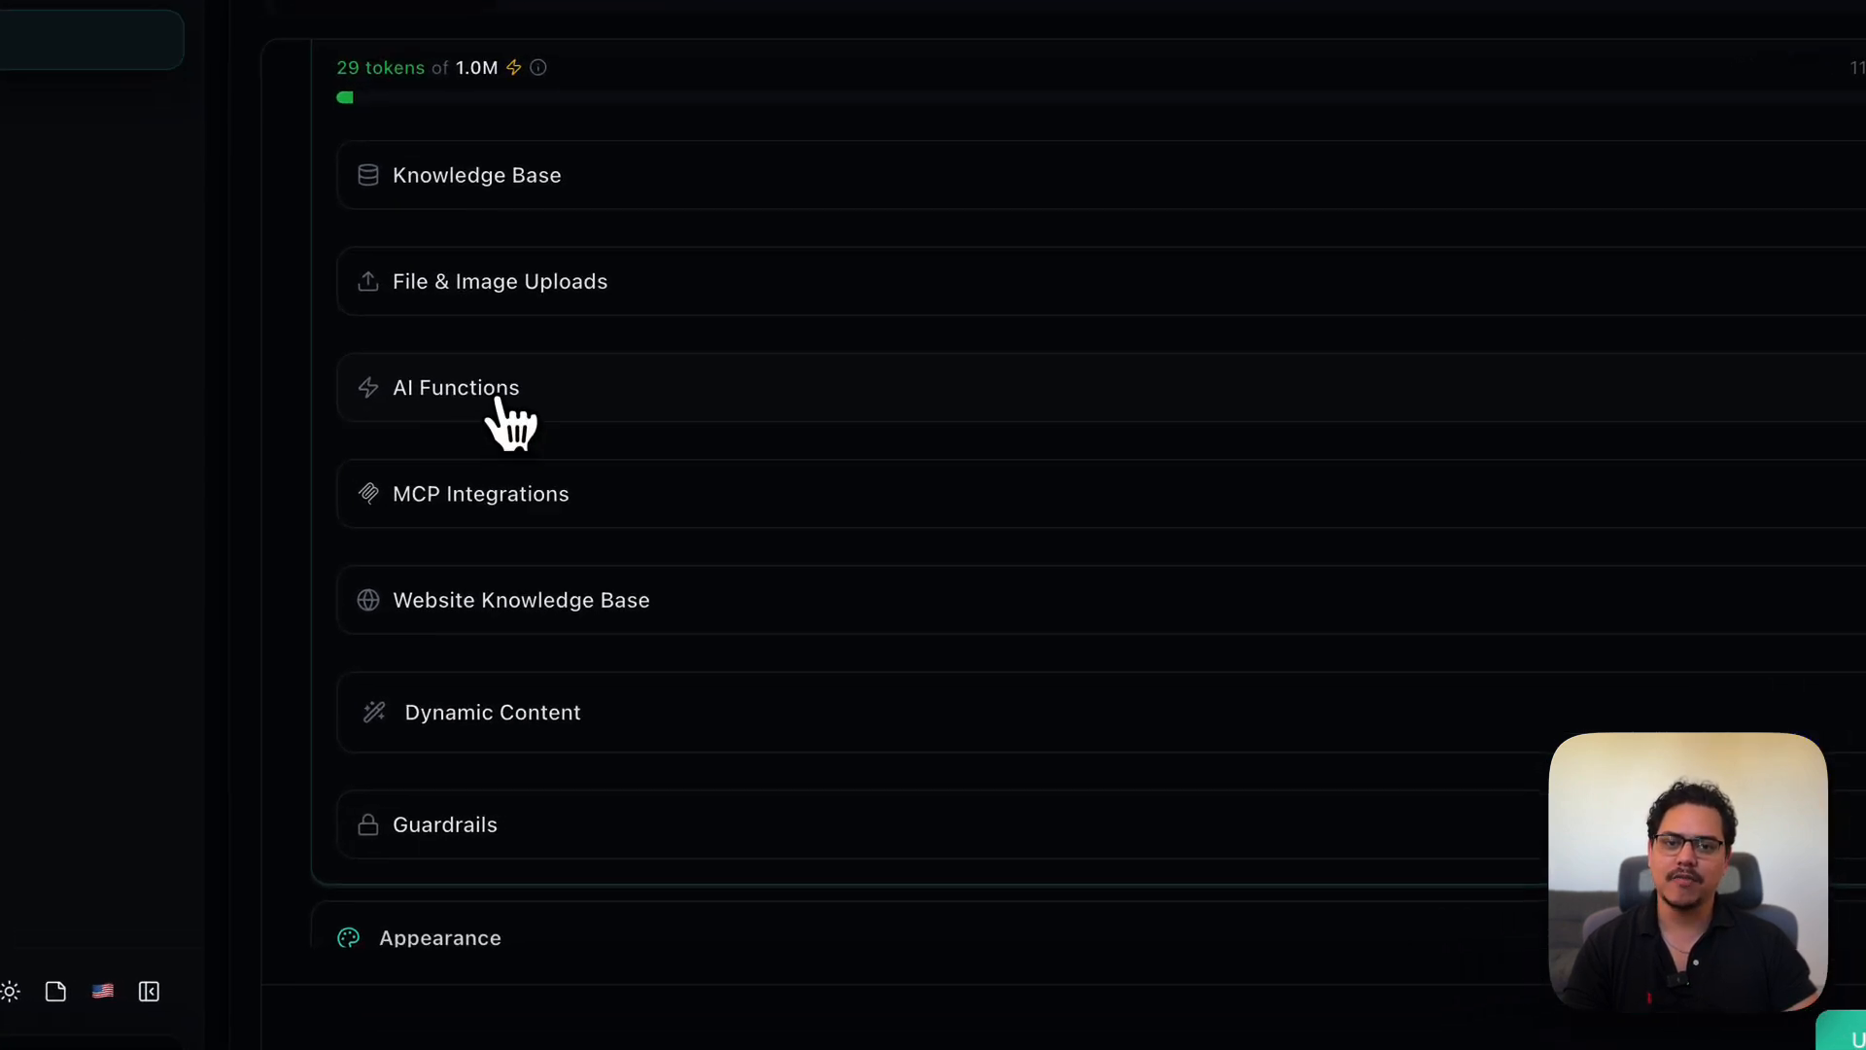
pyautogui.click(506, 408)
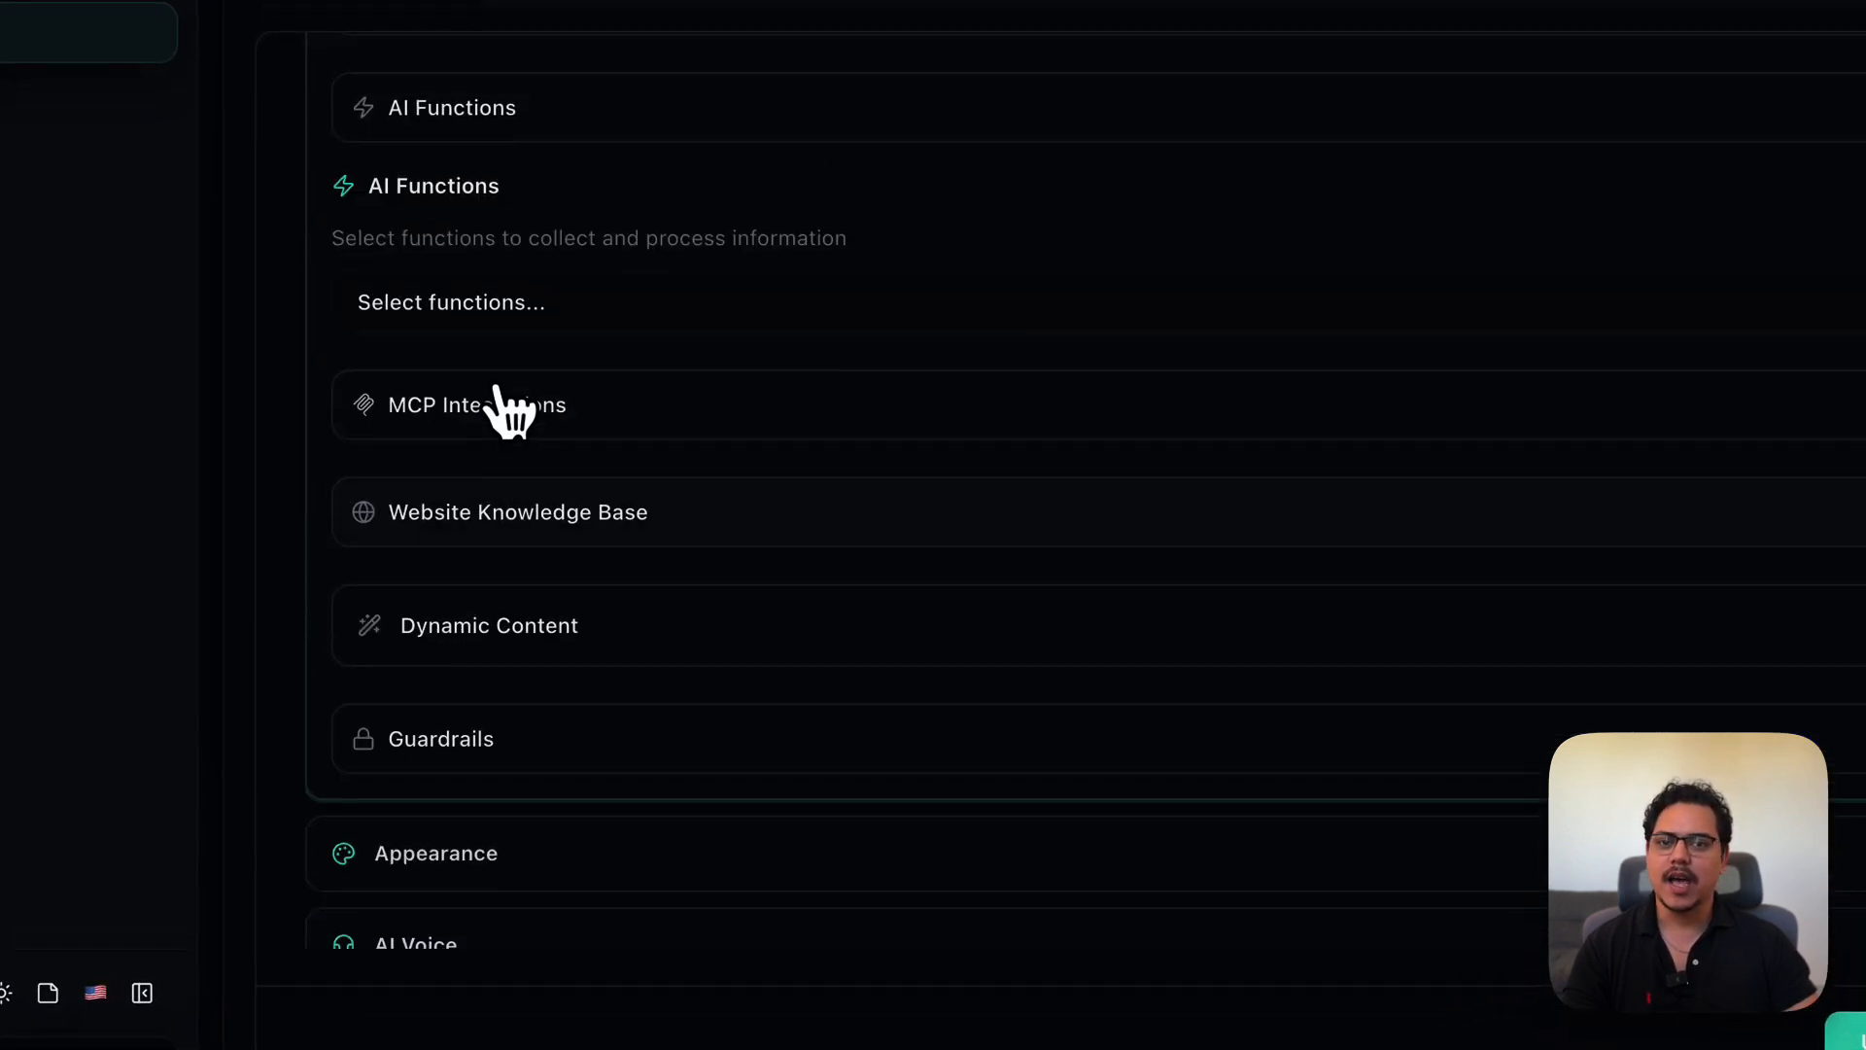
pyautogui.click(492, 309)
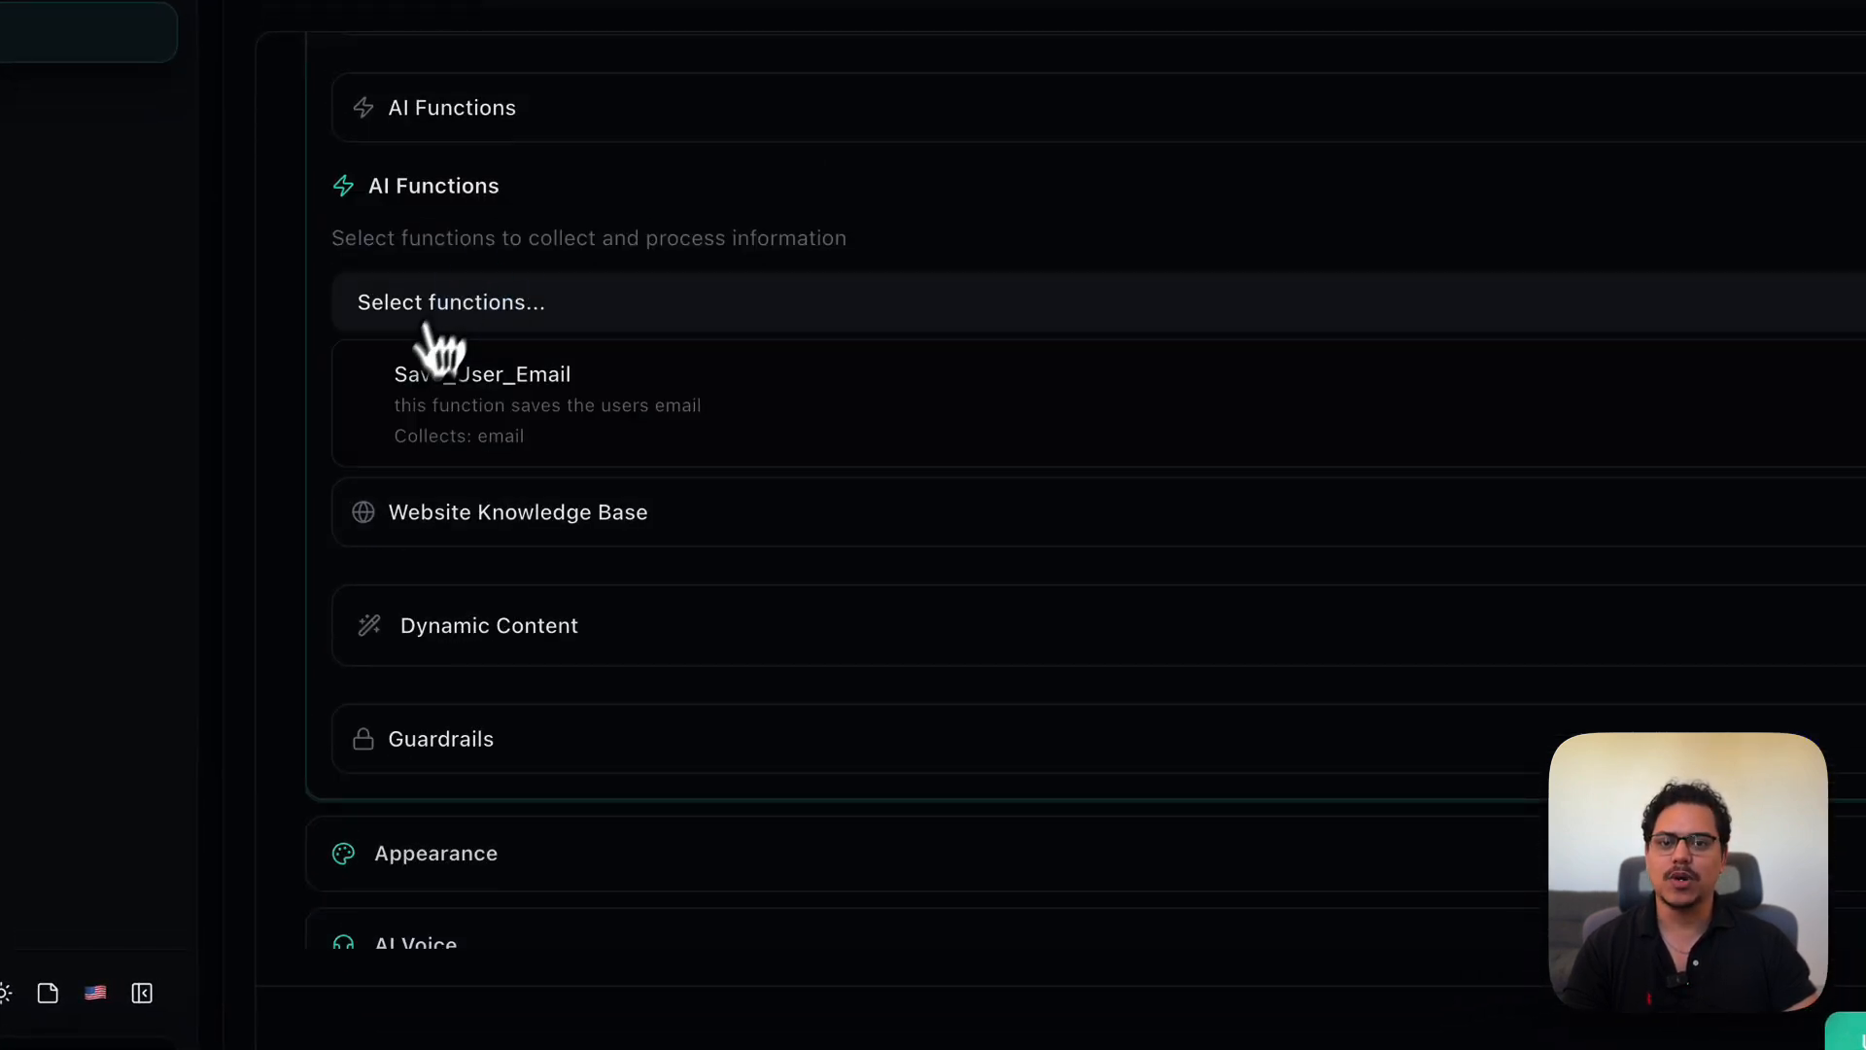
pyautogui.click(496, 418)
pyautogui.click(1585, 958)
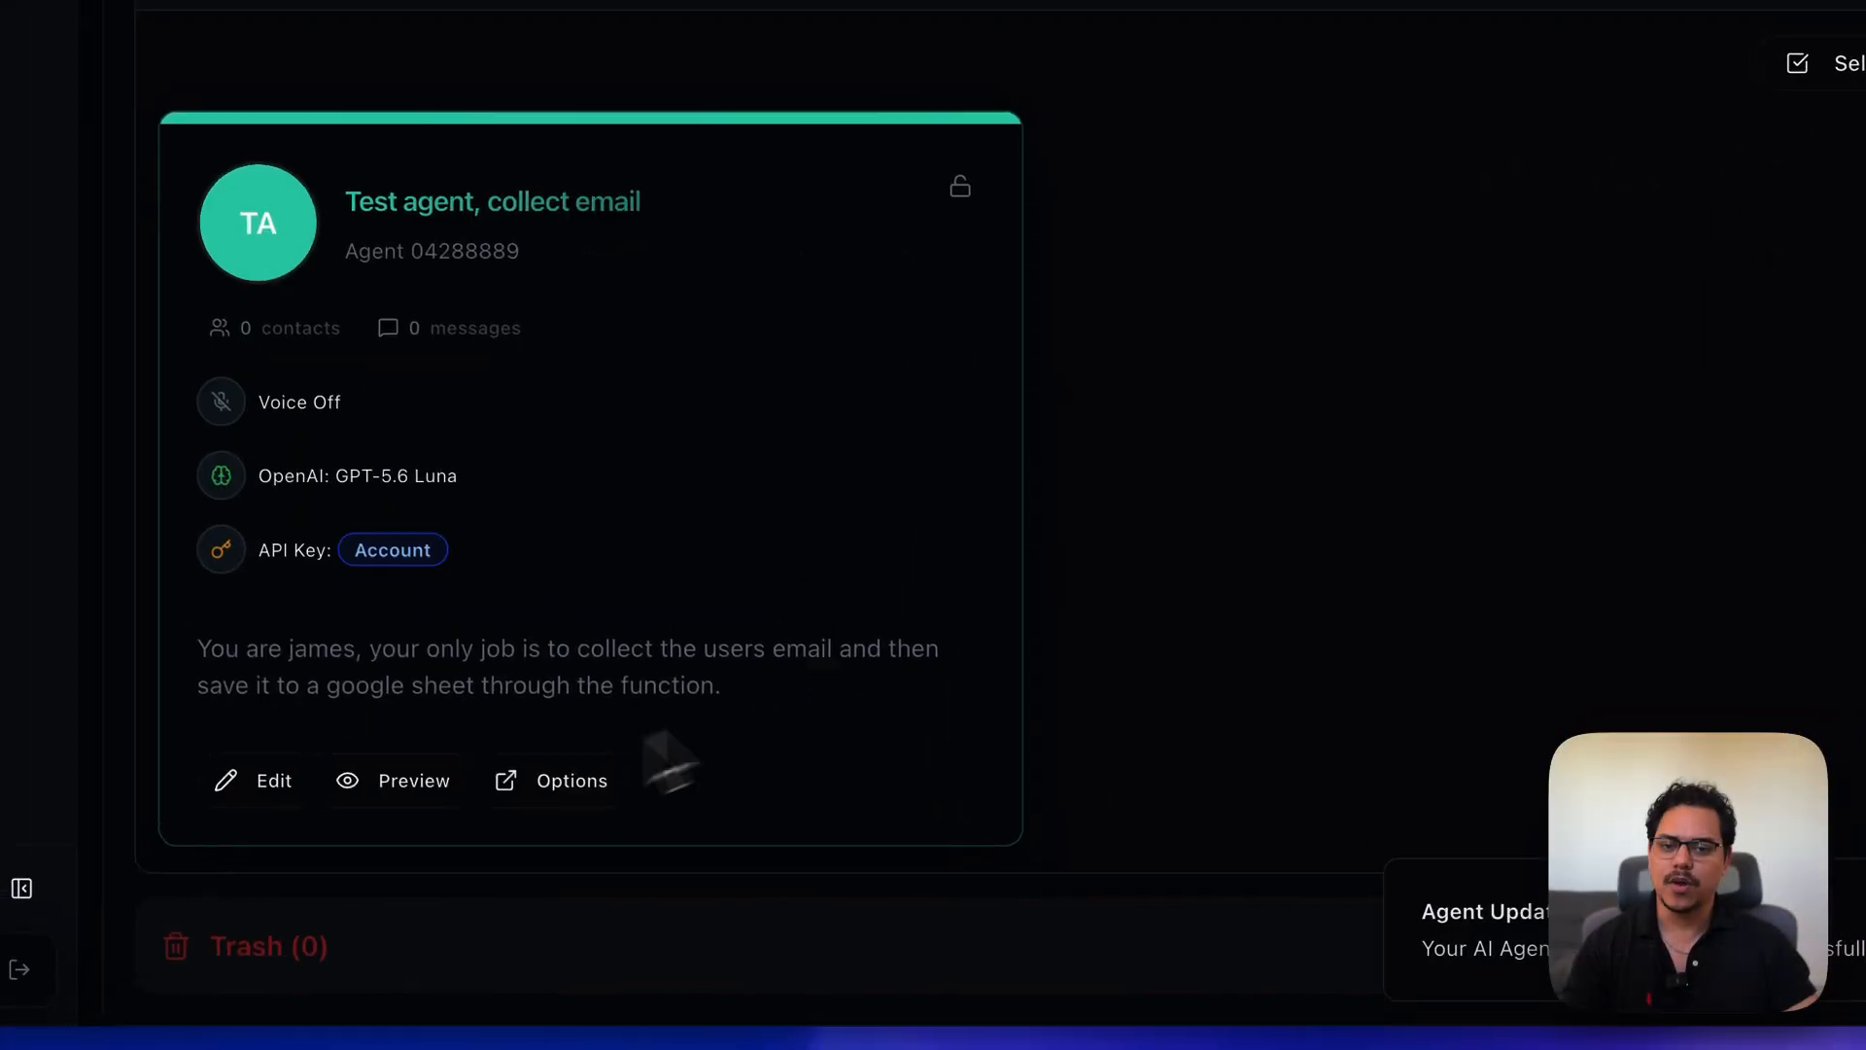
pyautogui.click(412, 784)
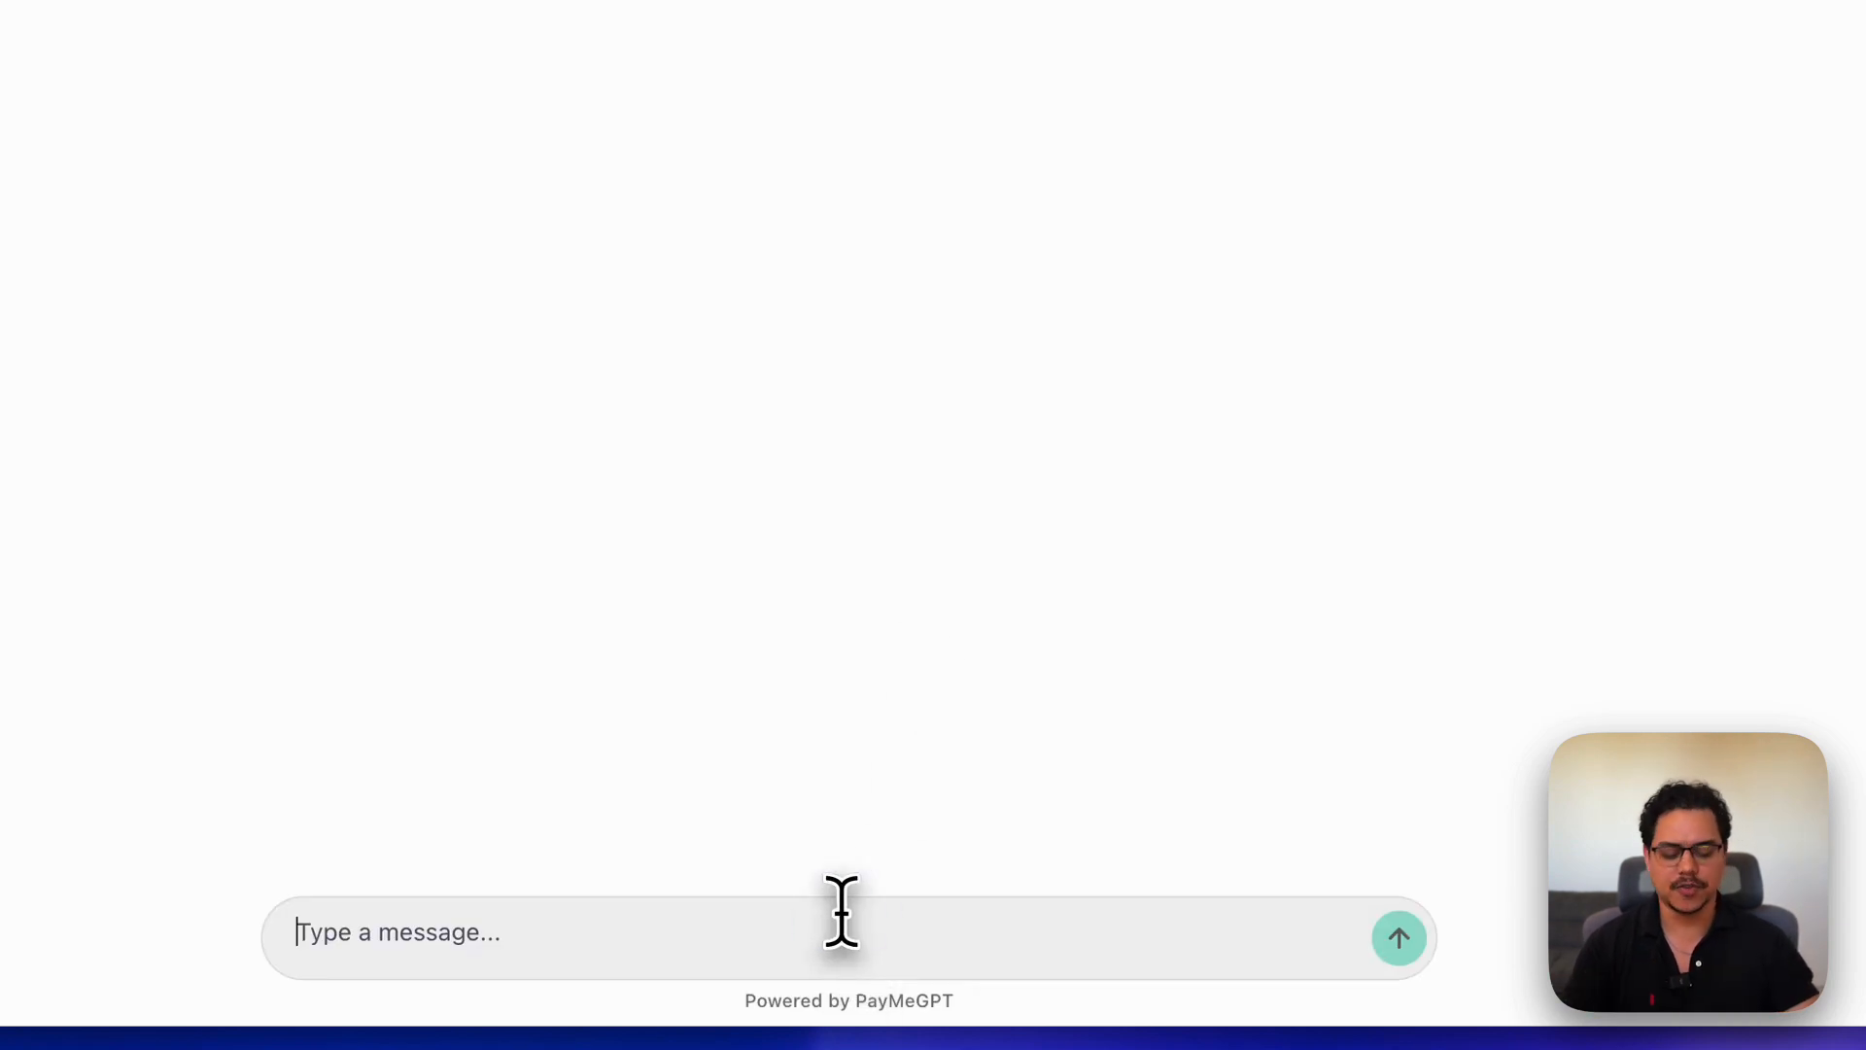
# - Send the agent the greeting 'heya', then an email address, in the preview chat
pyautogui.write('heya')
pyautogui.press('Return')
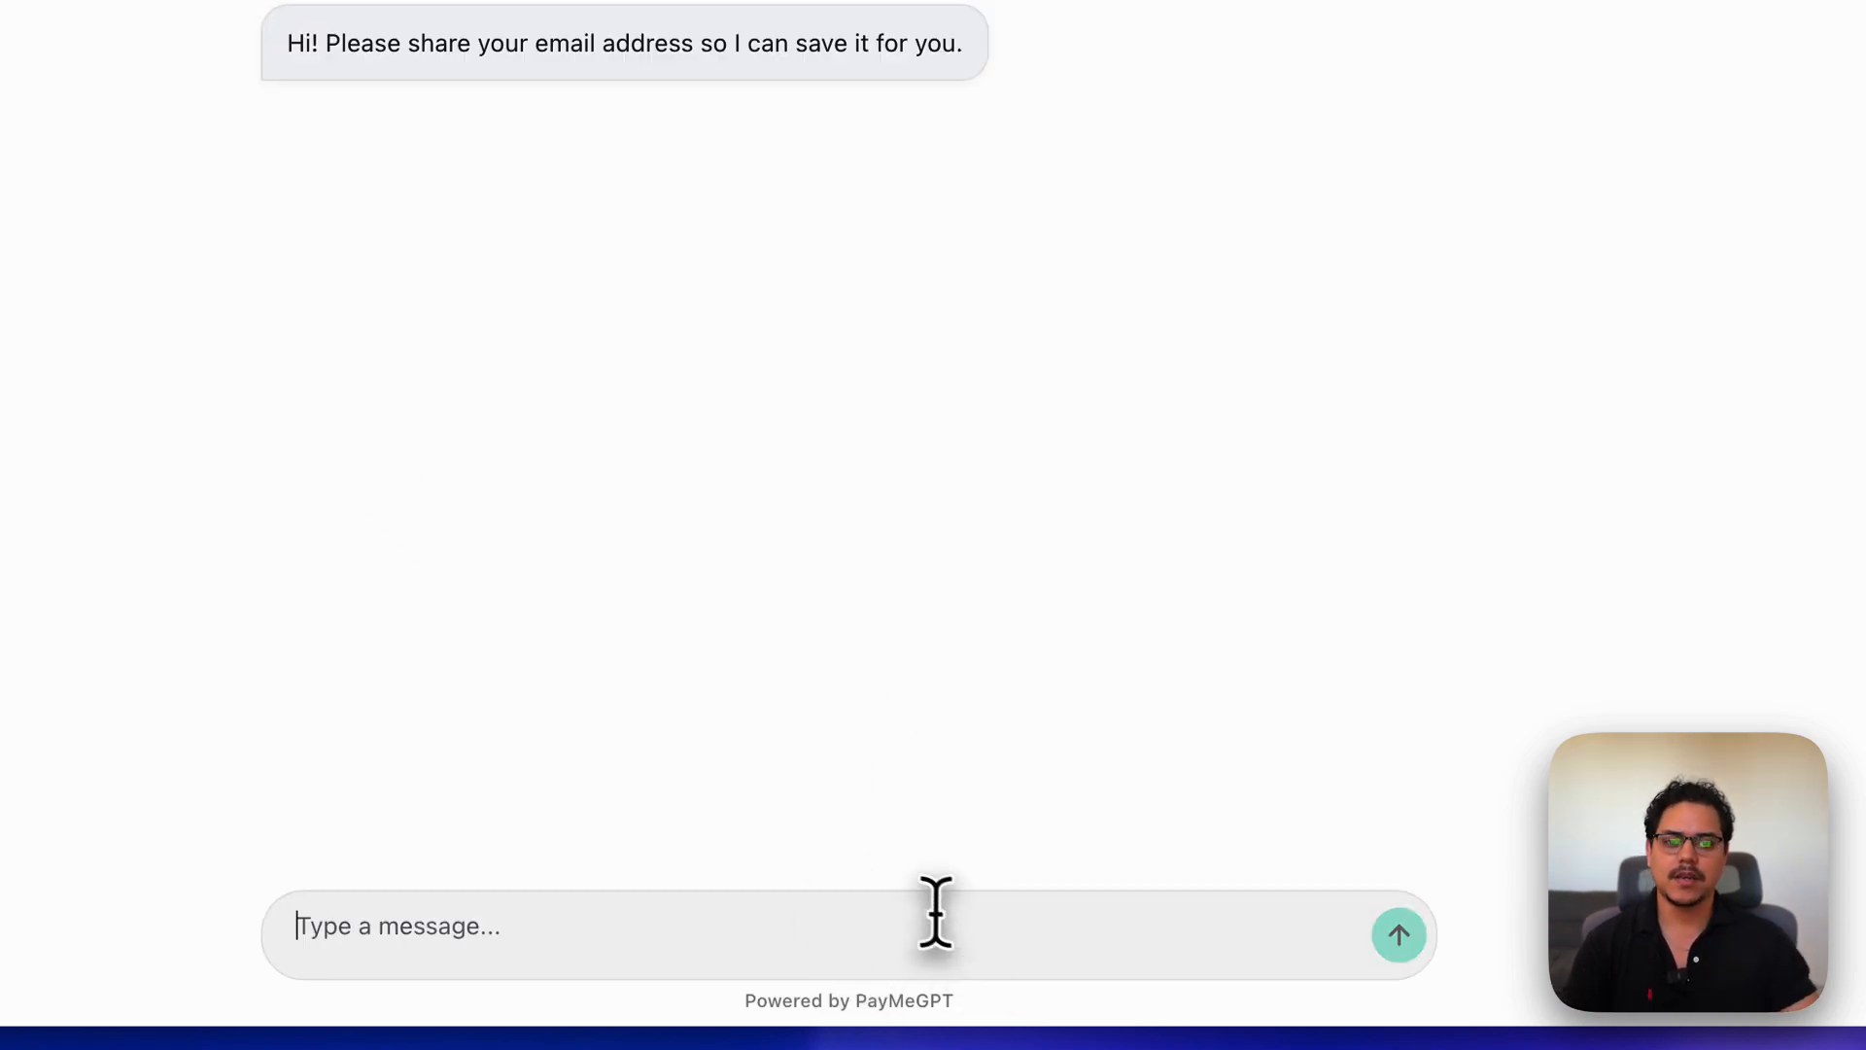
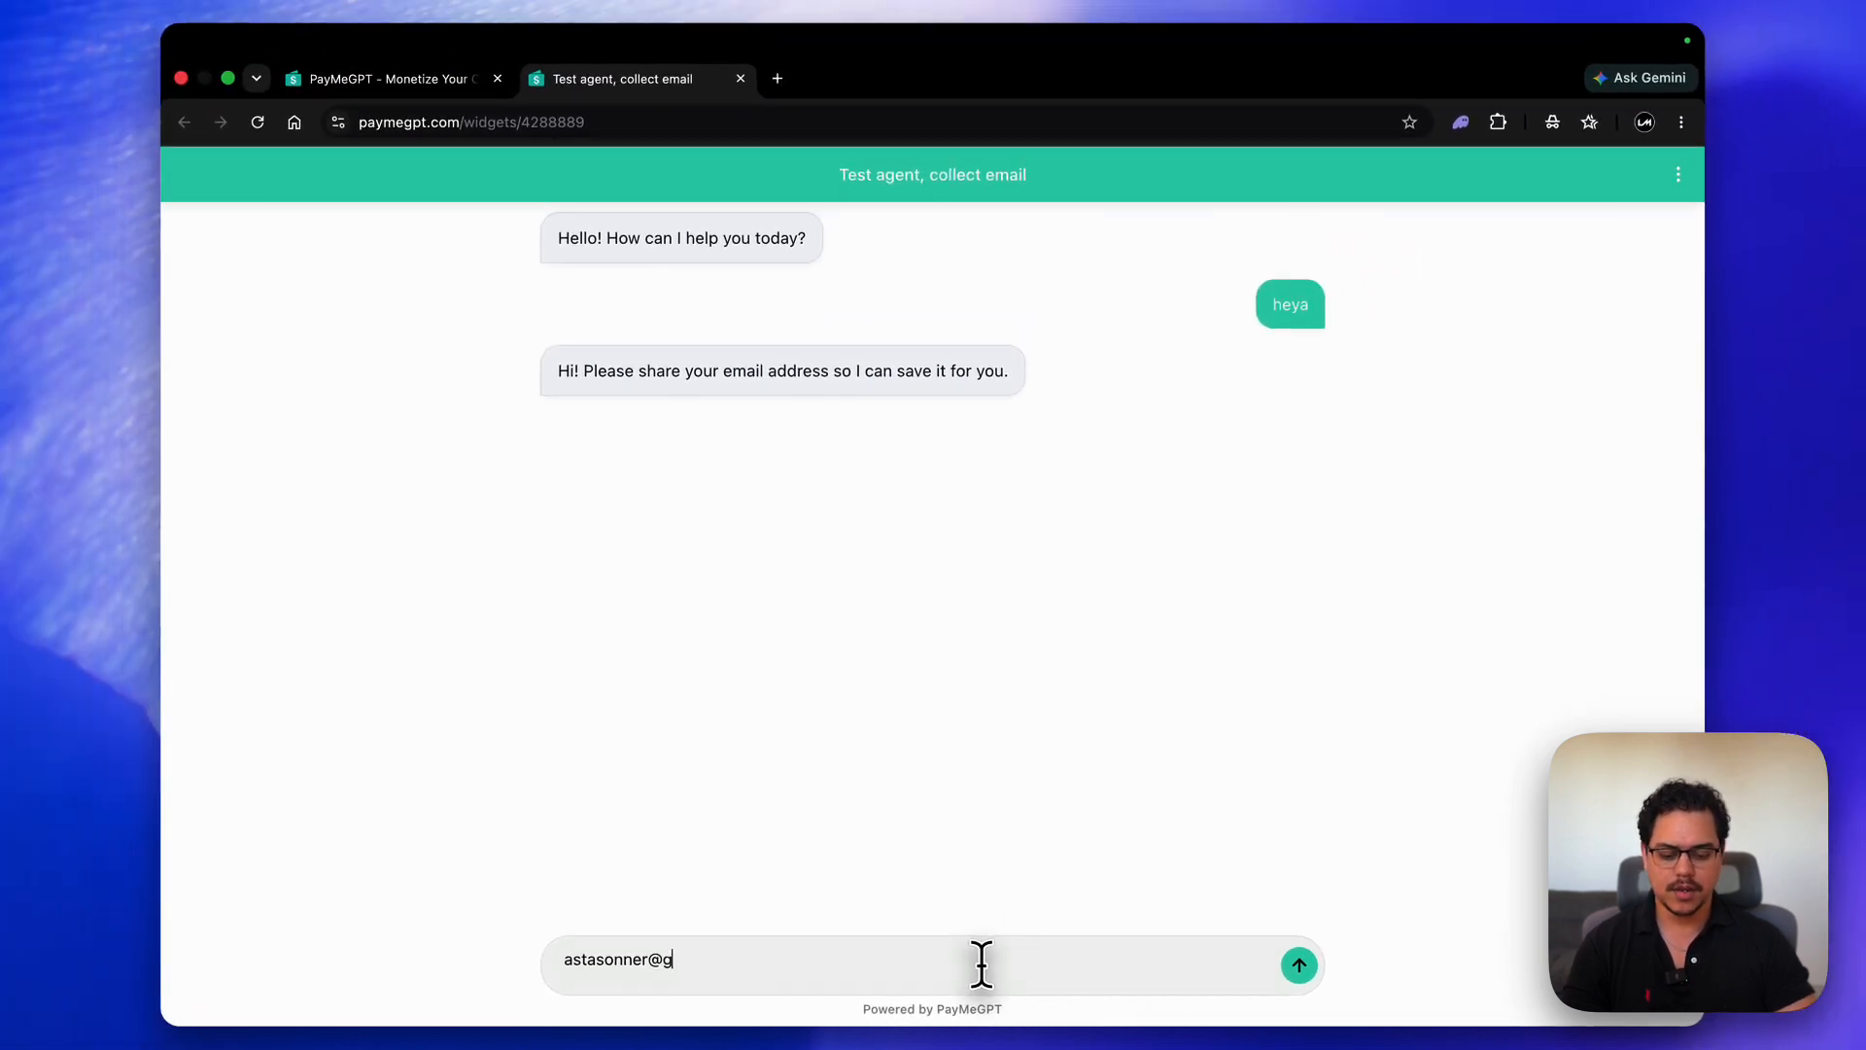
pyautogui.press('Return')
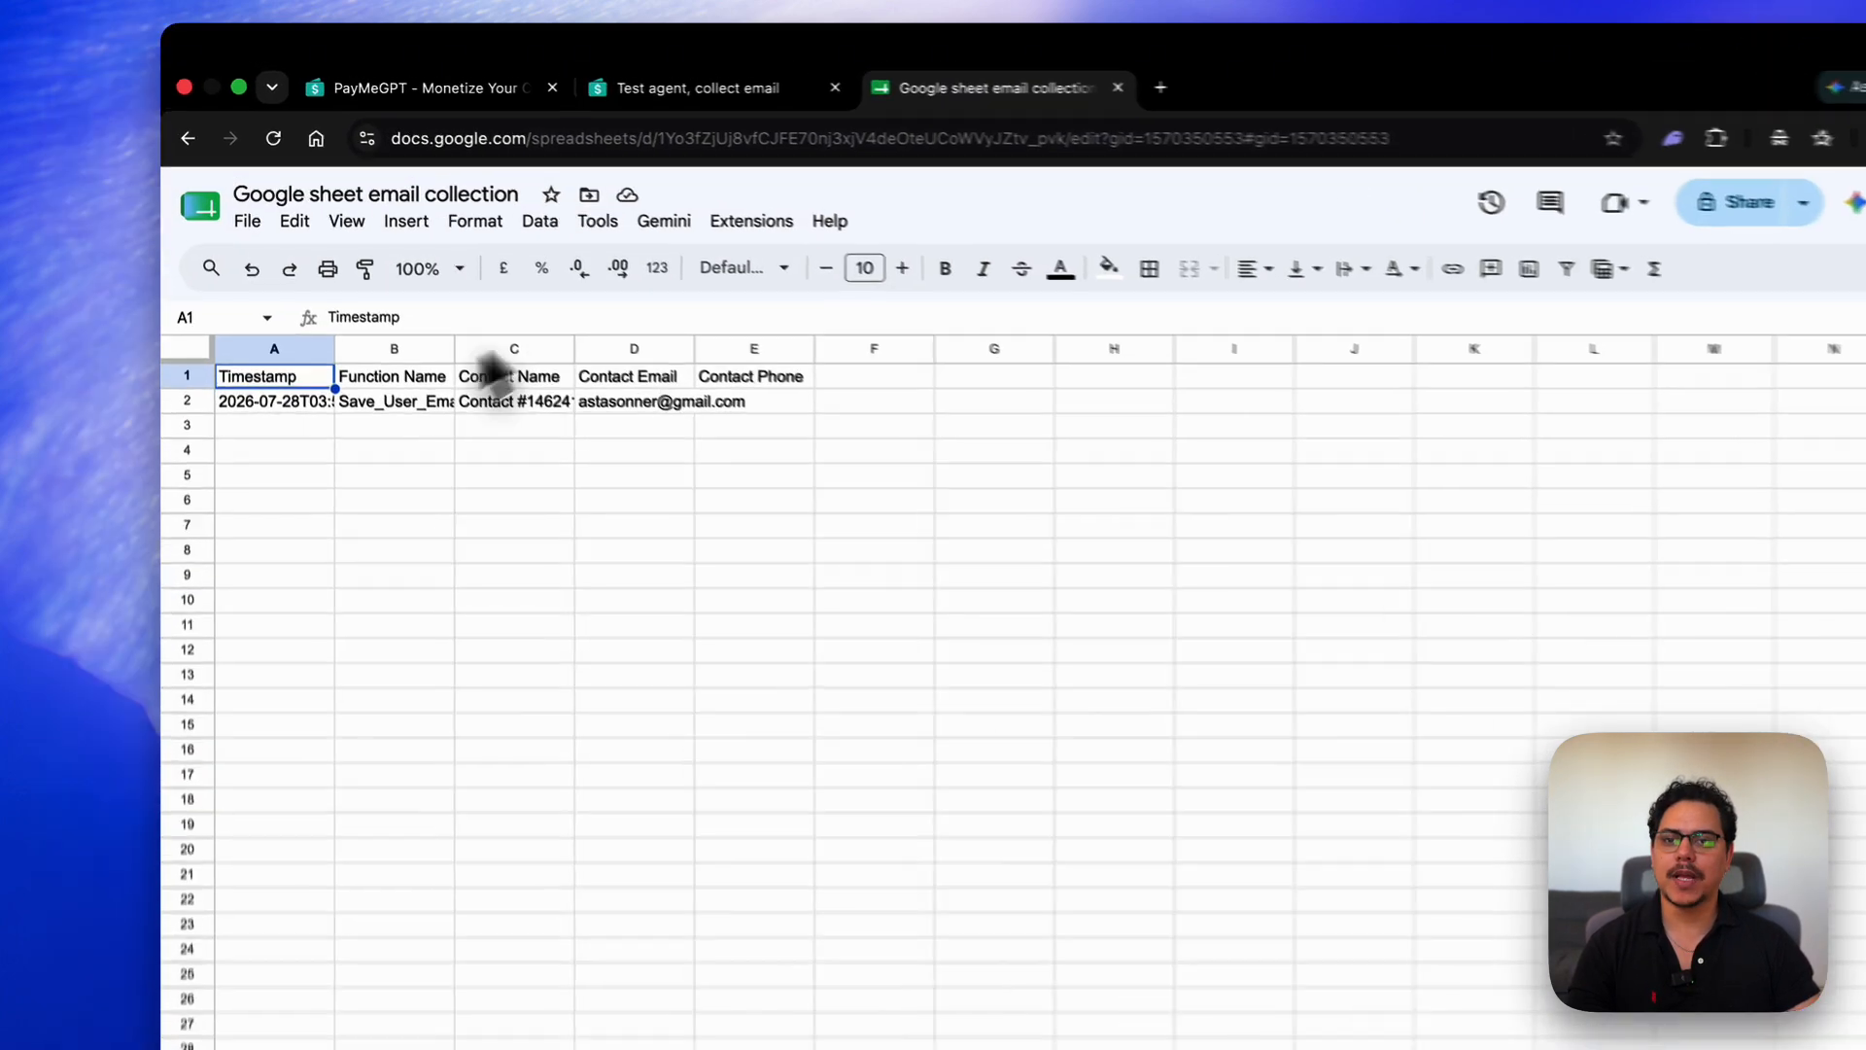
# - Auto-fit columns A–D to fit the timestamp, Save_User_Email, contact name and logged email
pyautogui.doubleClick(334, 348)
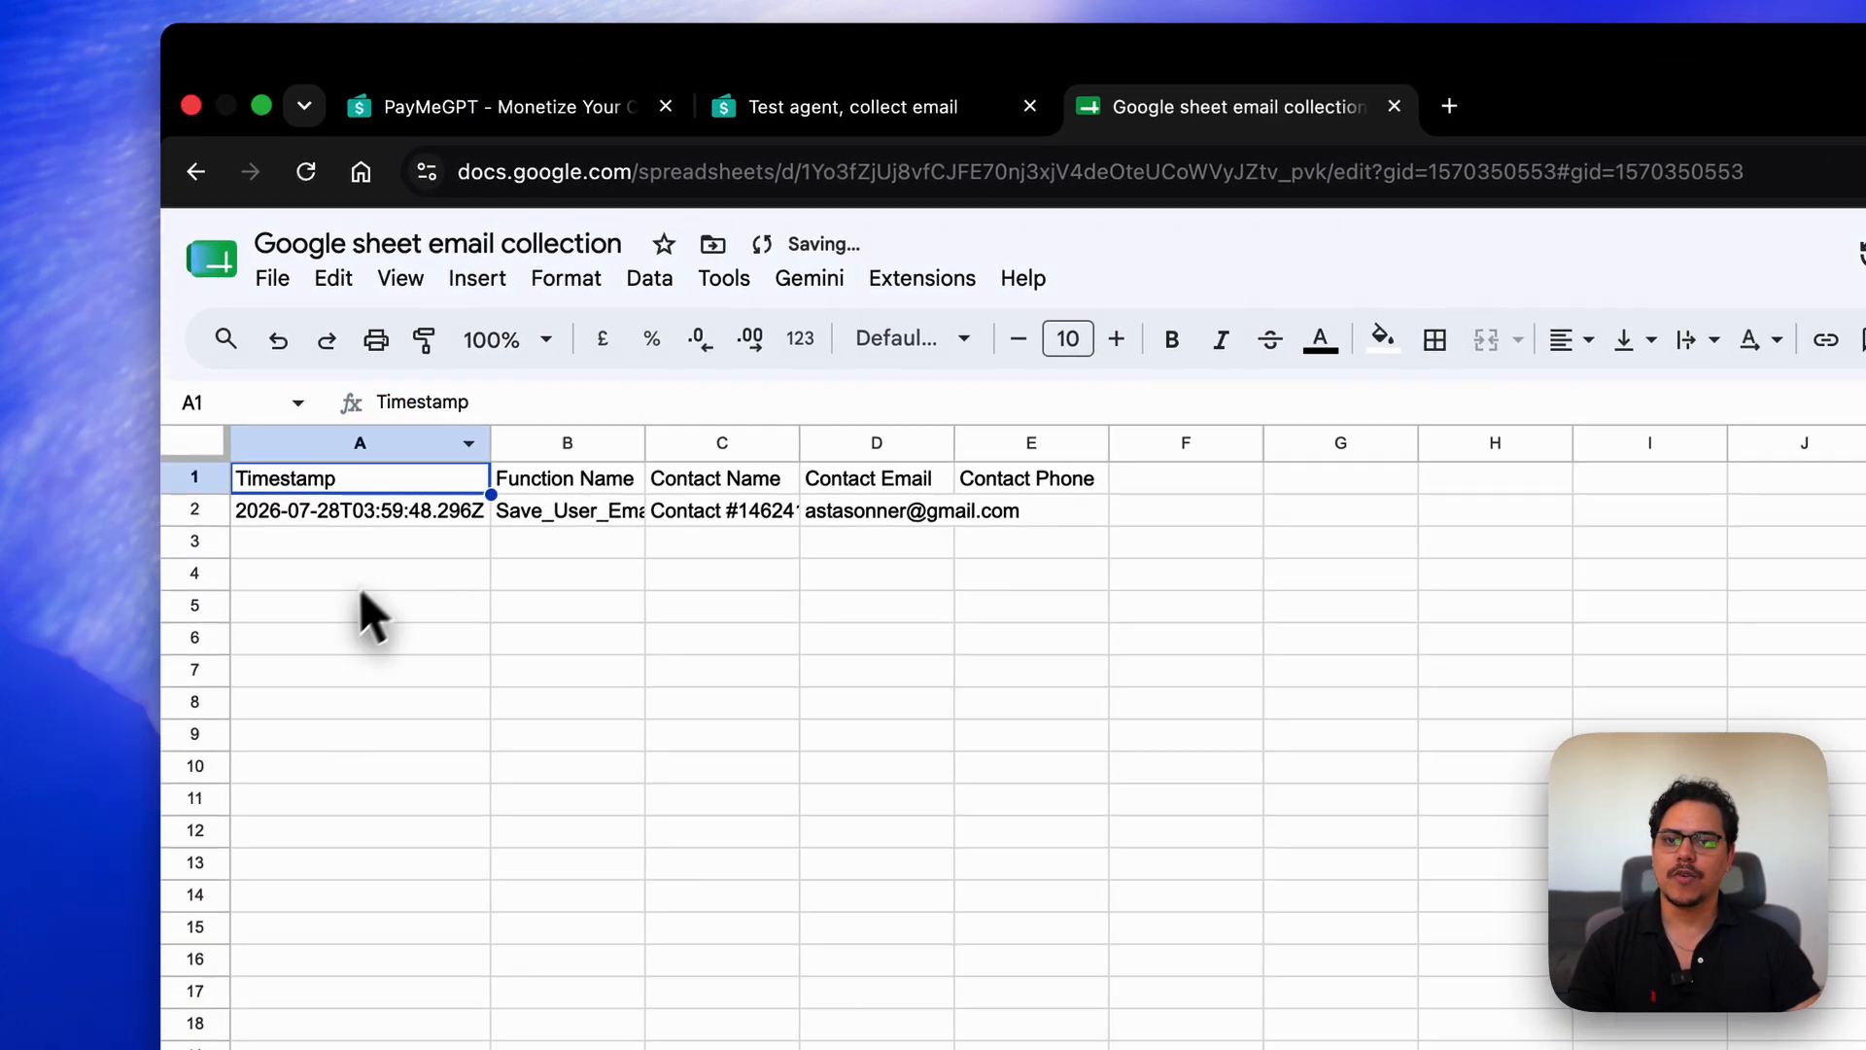
pyautogui.doubleClick(645, 443)
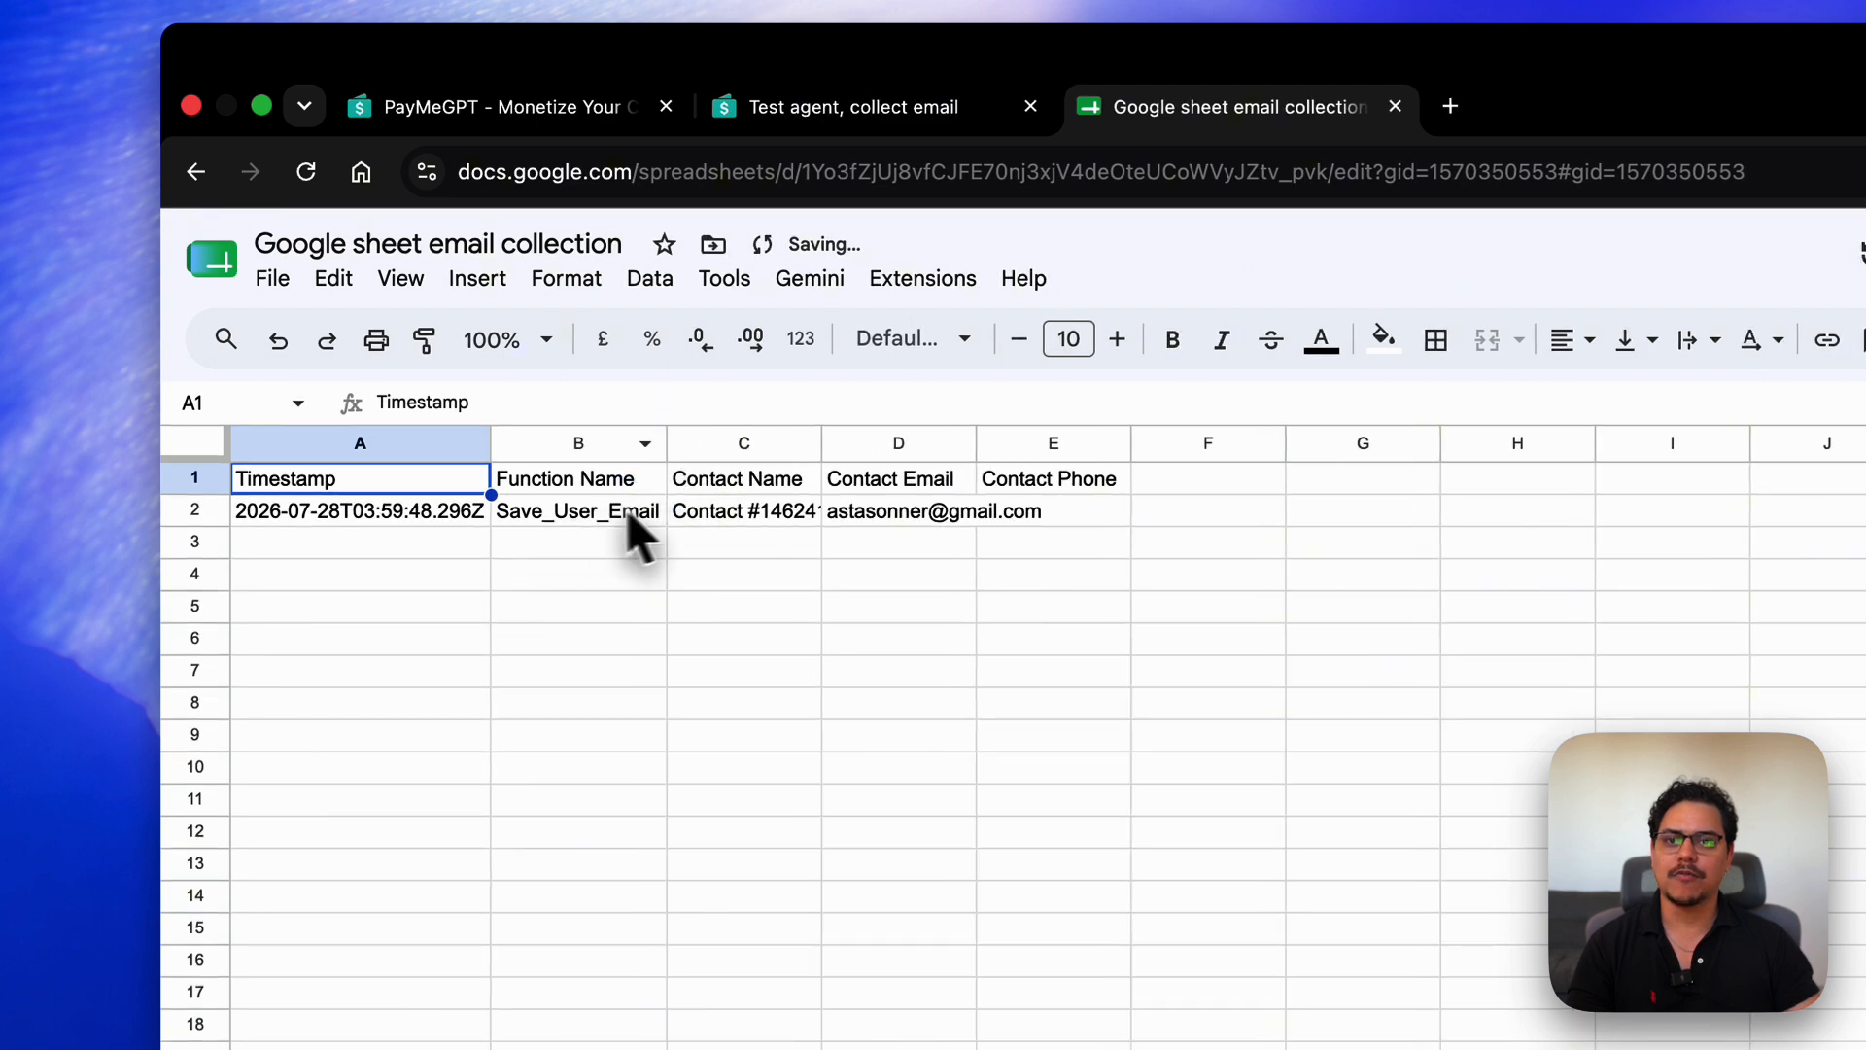
pyautogui.doubleClick(822, 443)
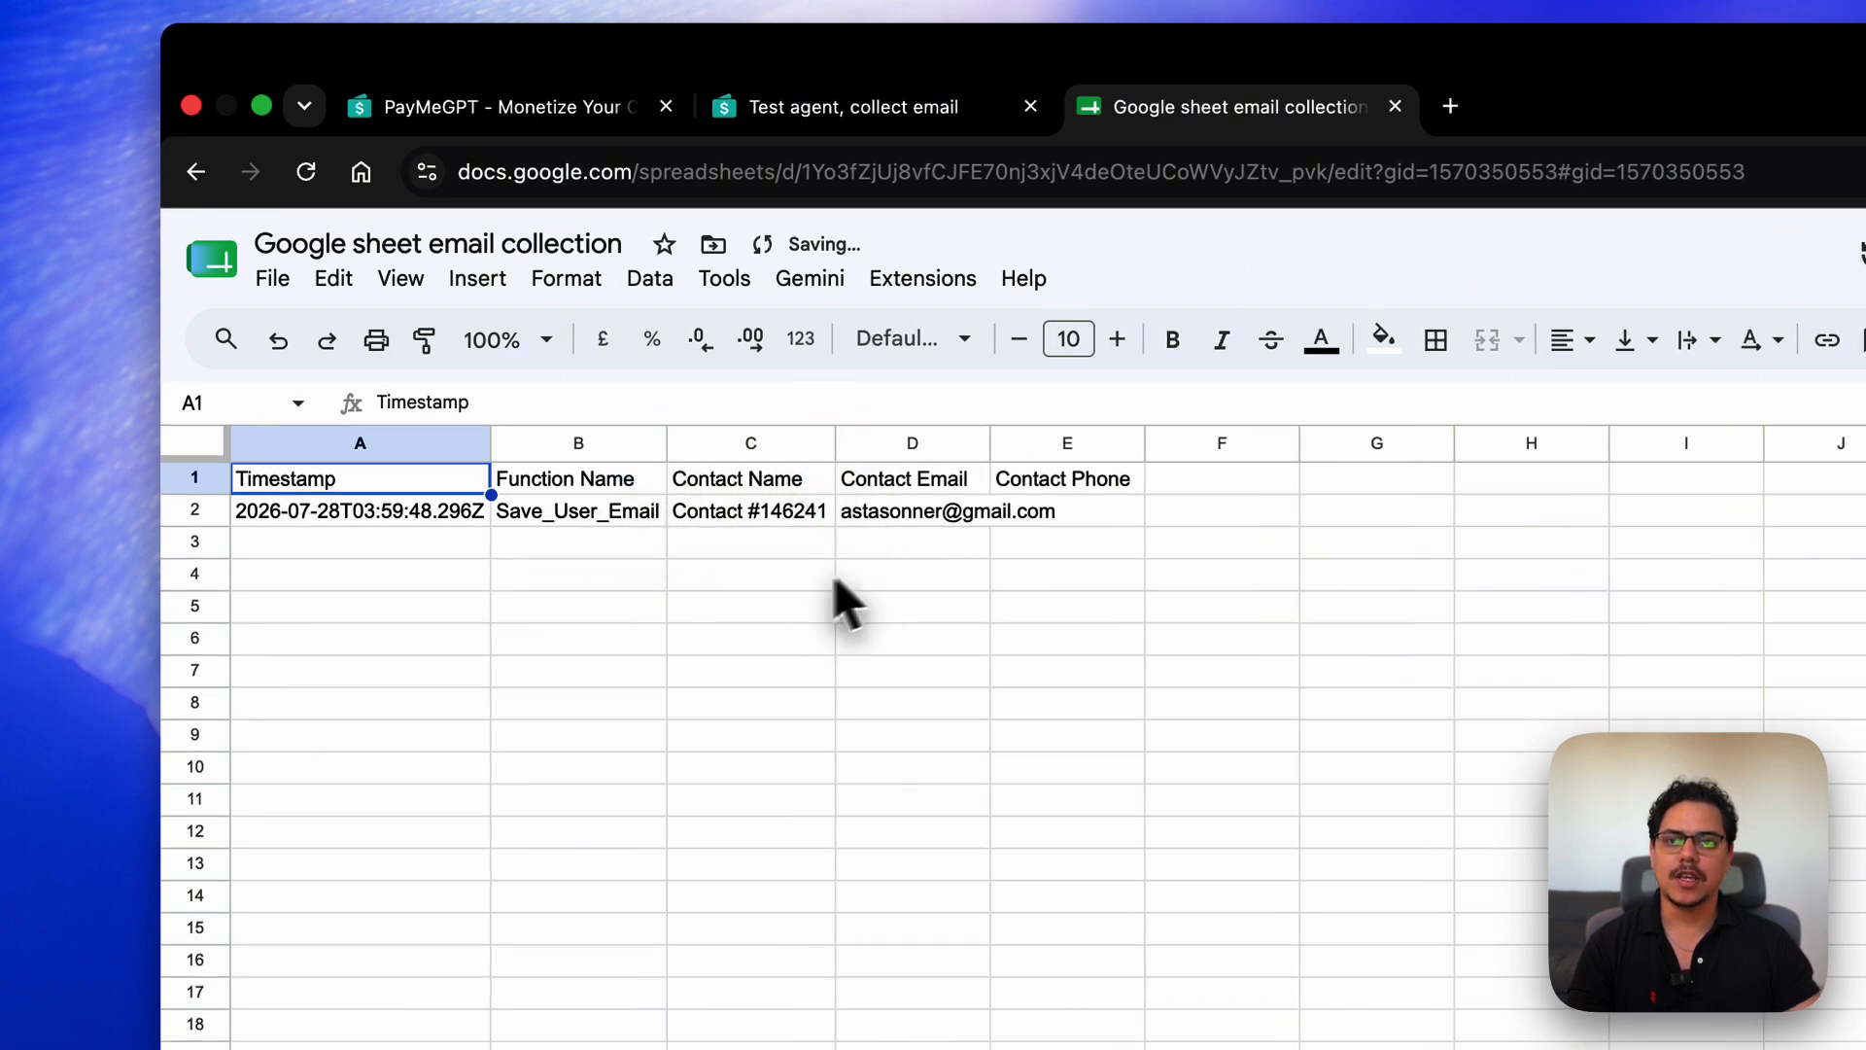
pyautogui.doubleClick(991, 443)
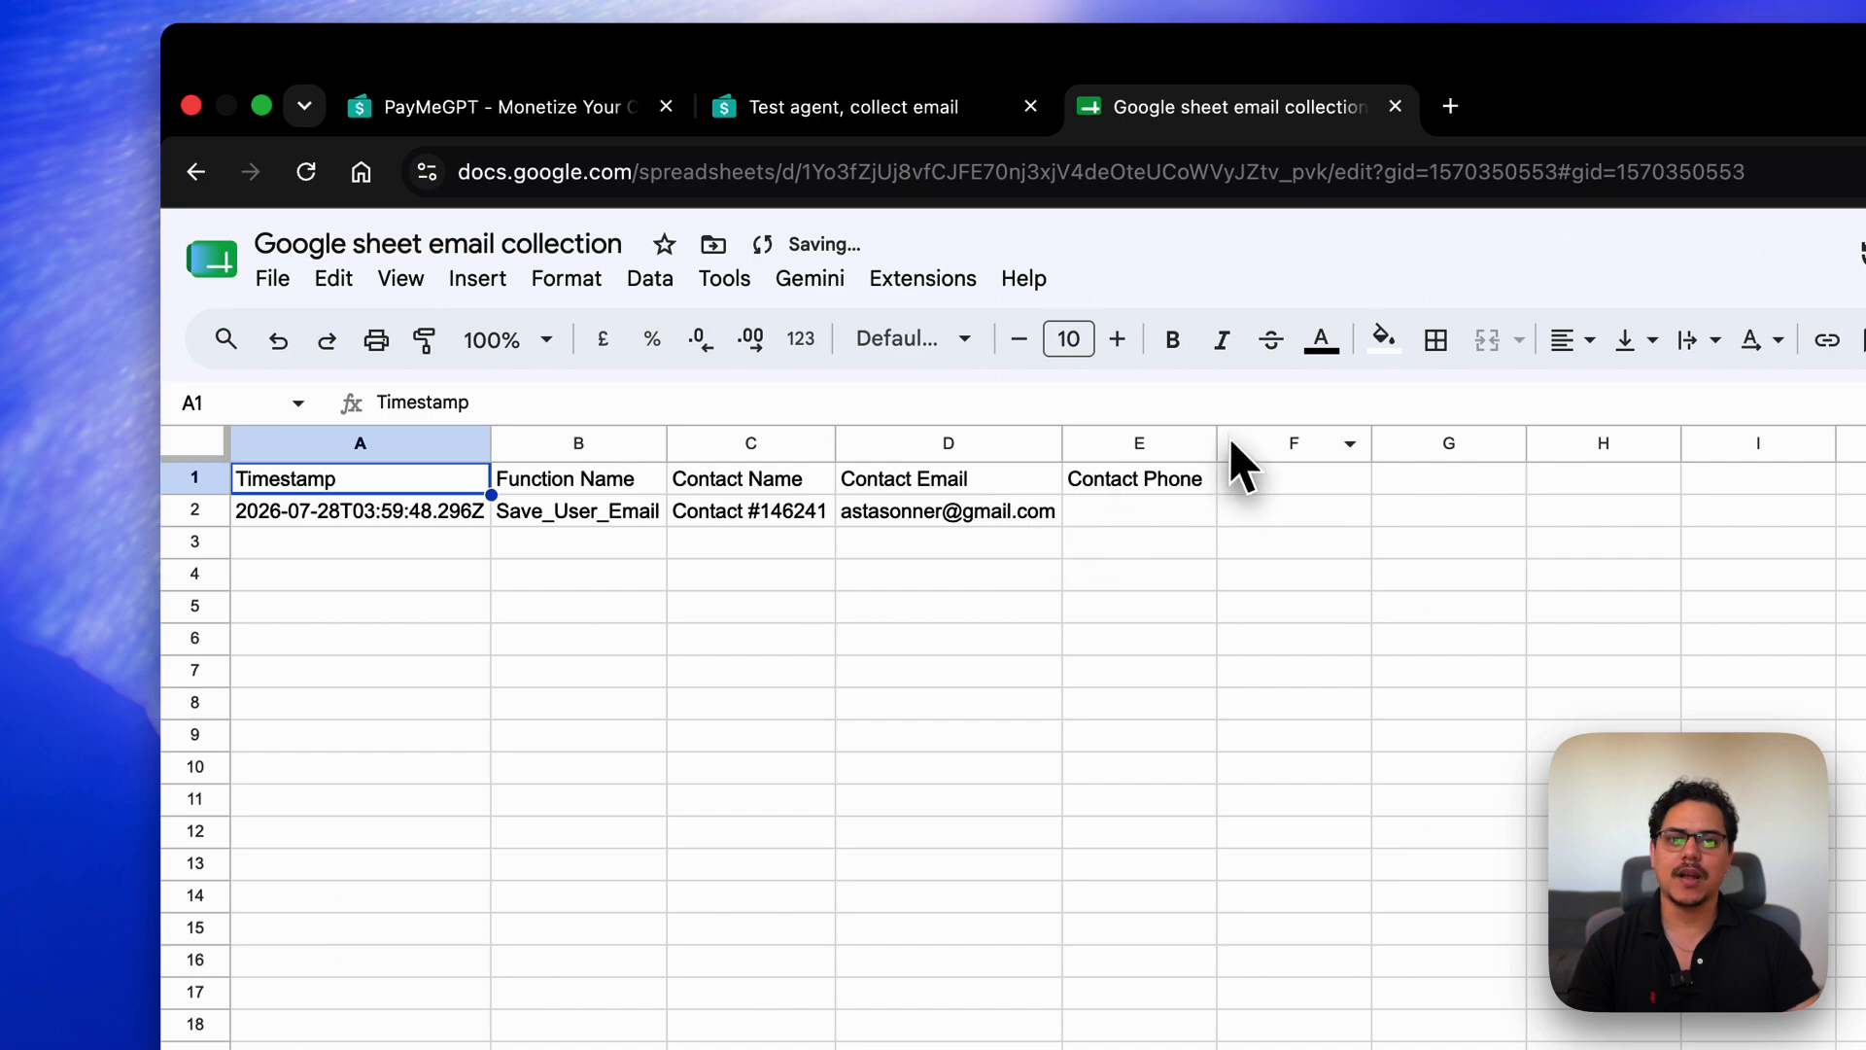